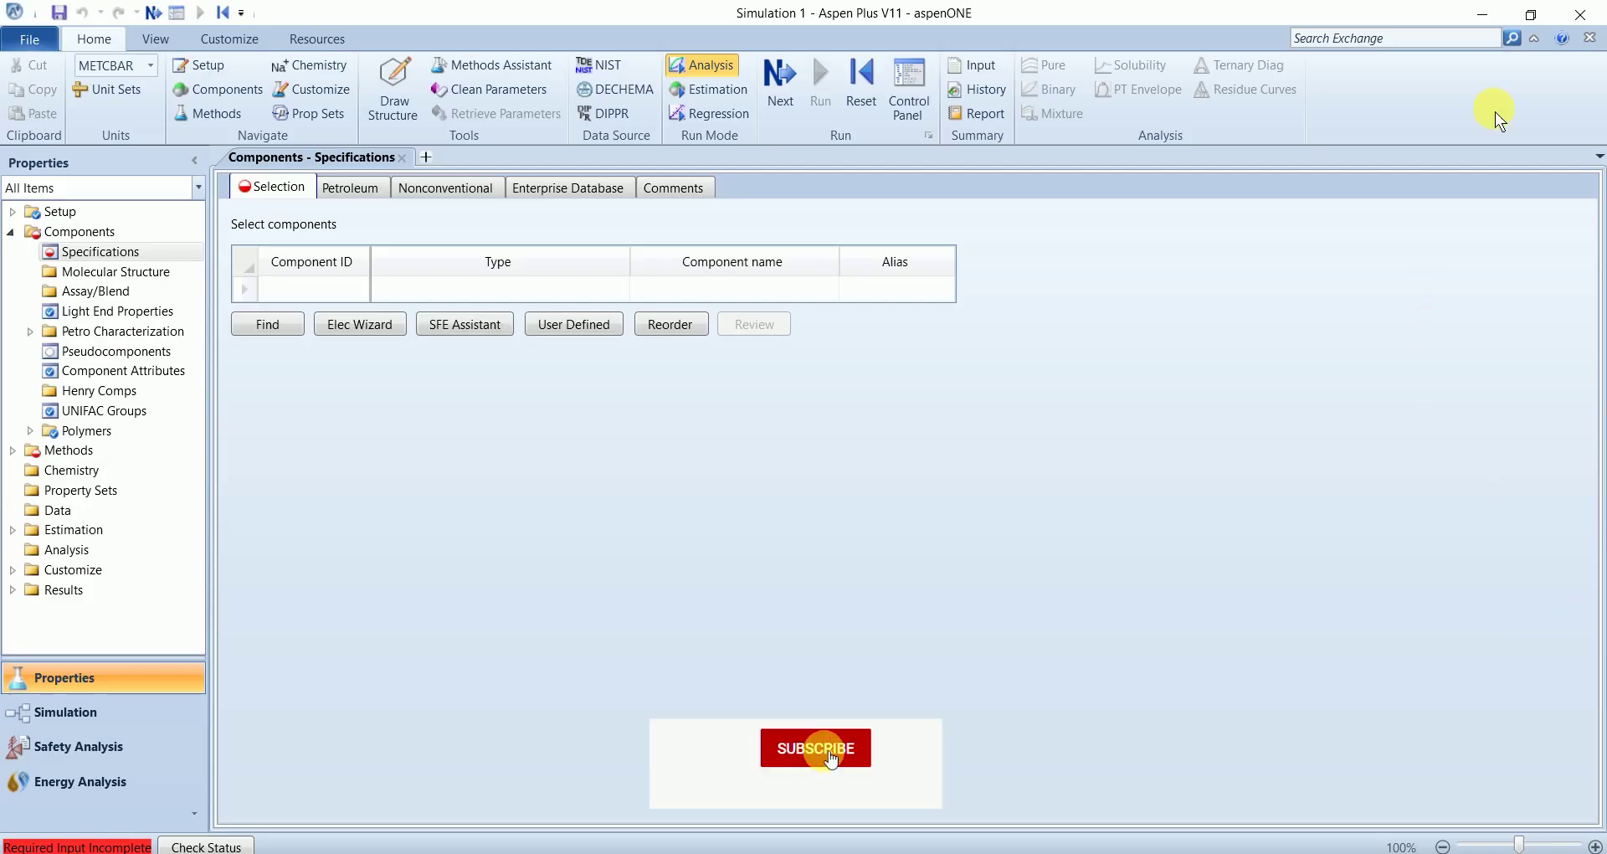
# Step: Add KCL as a Solid component and rename it KCL(S)
pyautogui.click(328, 298)
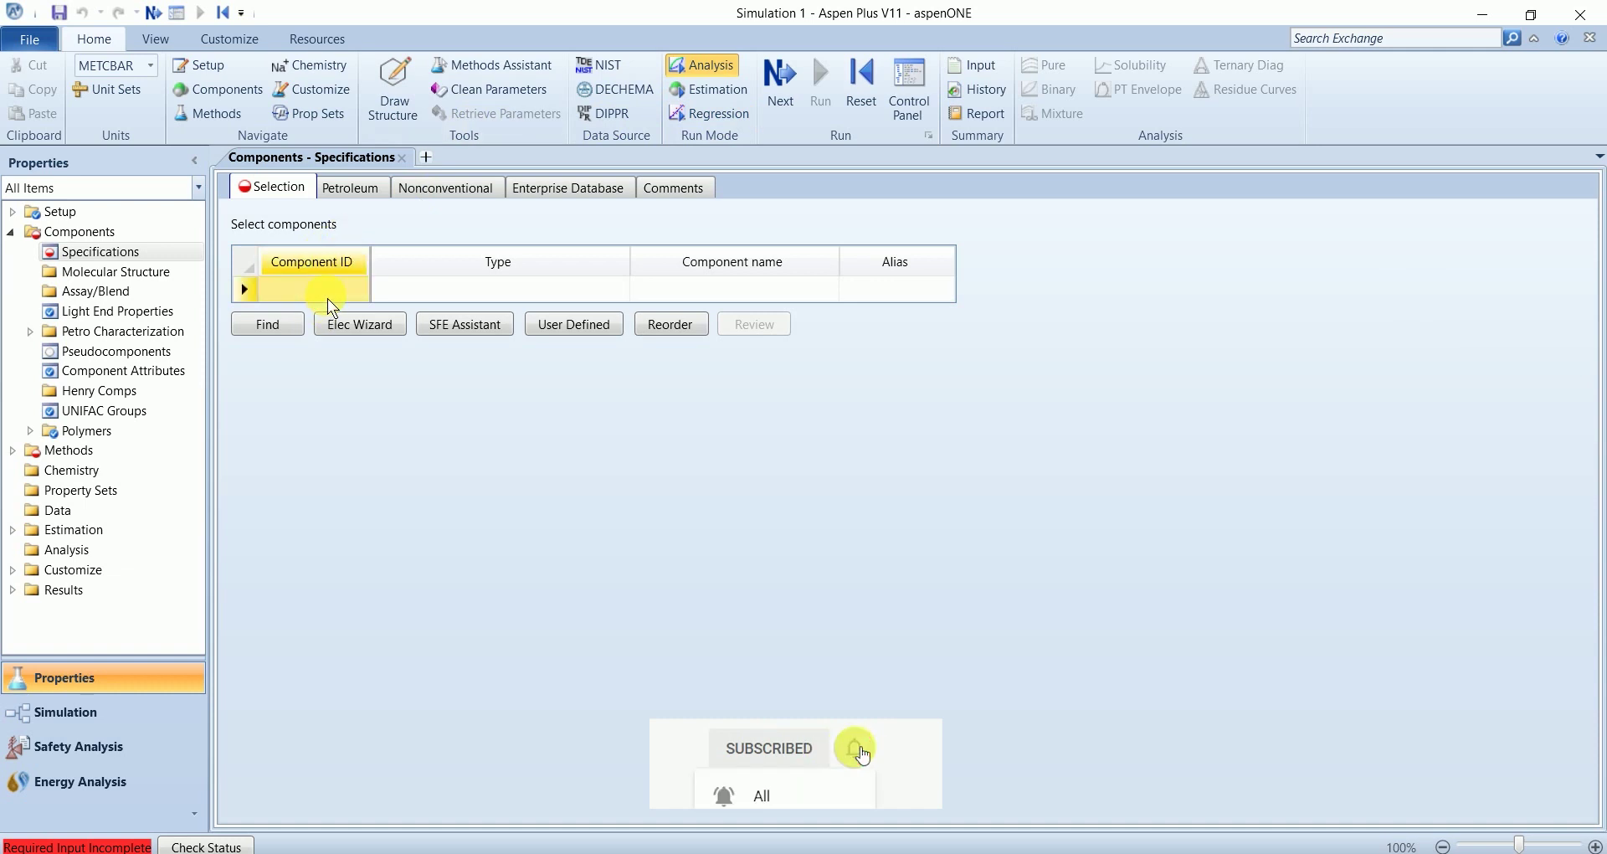
pyautogui.write('KCL')
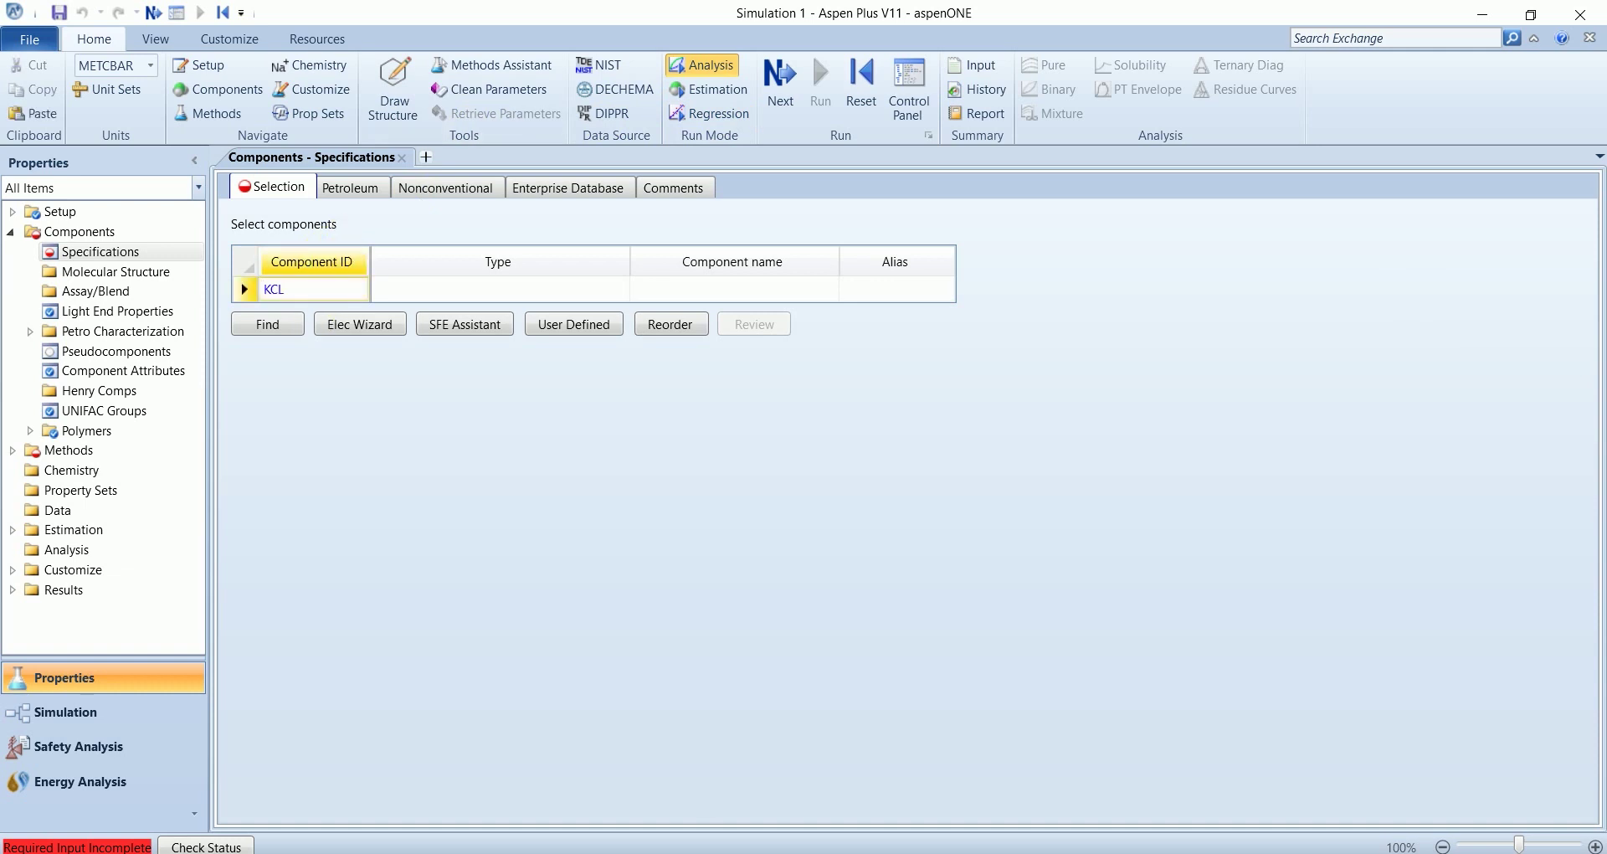
pyautogui.press('Return')
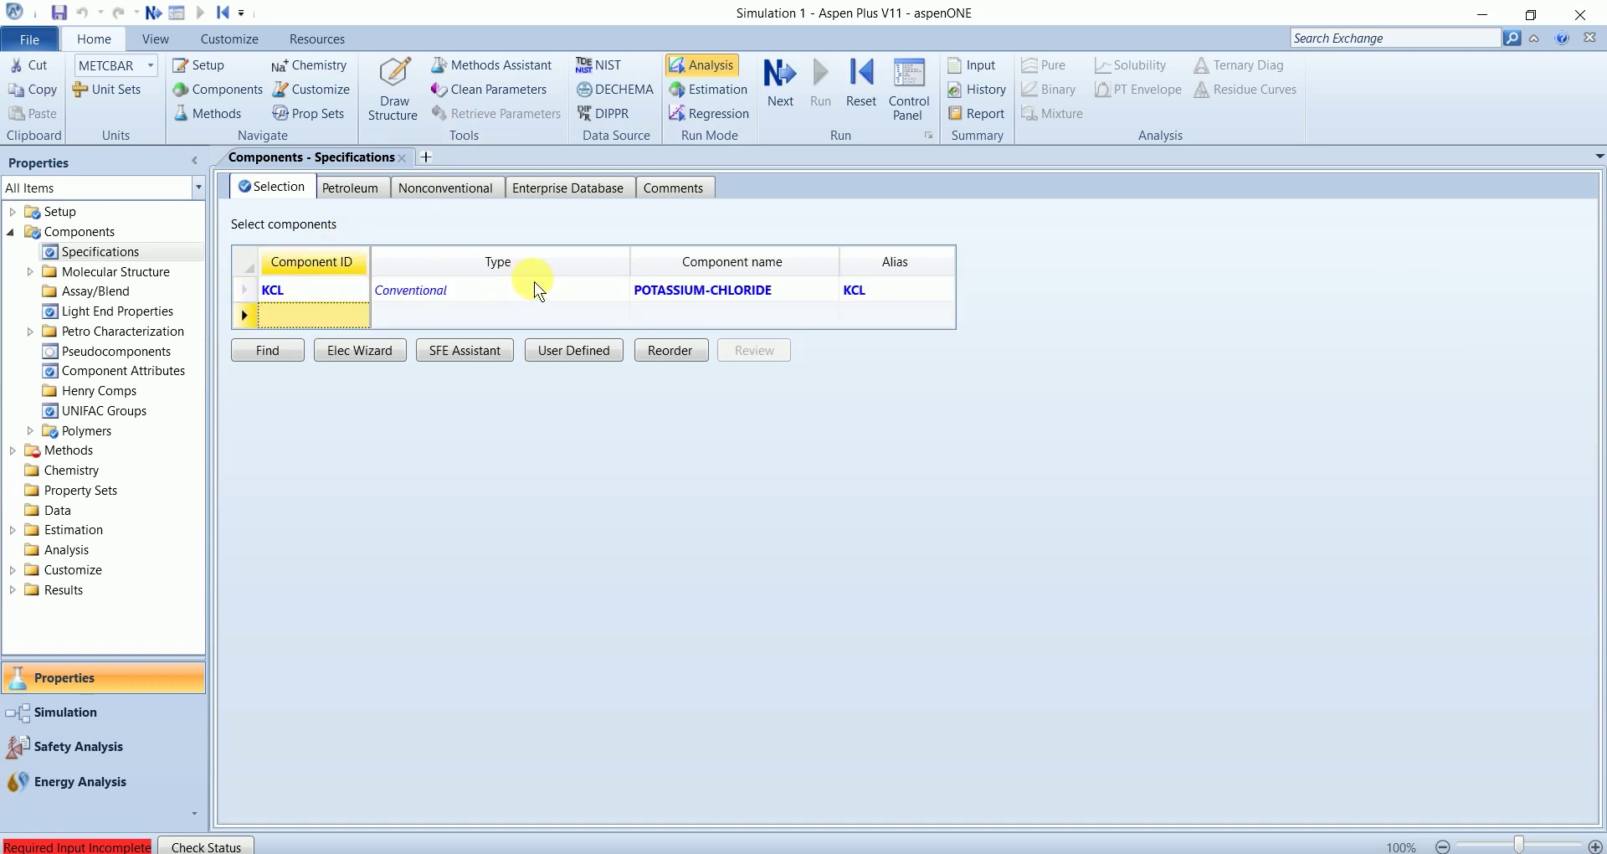
pyautogui.click(620, 286)
pyautogui.click(619, 289)
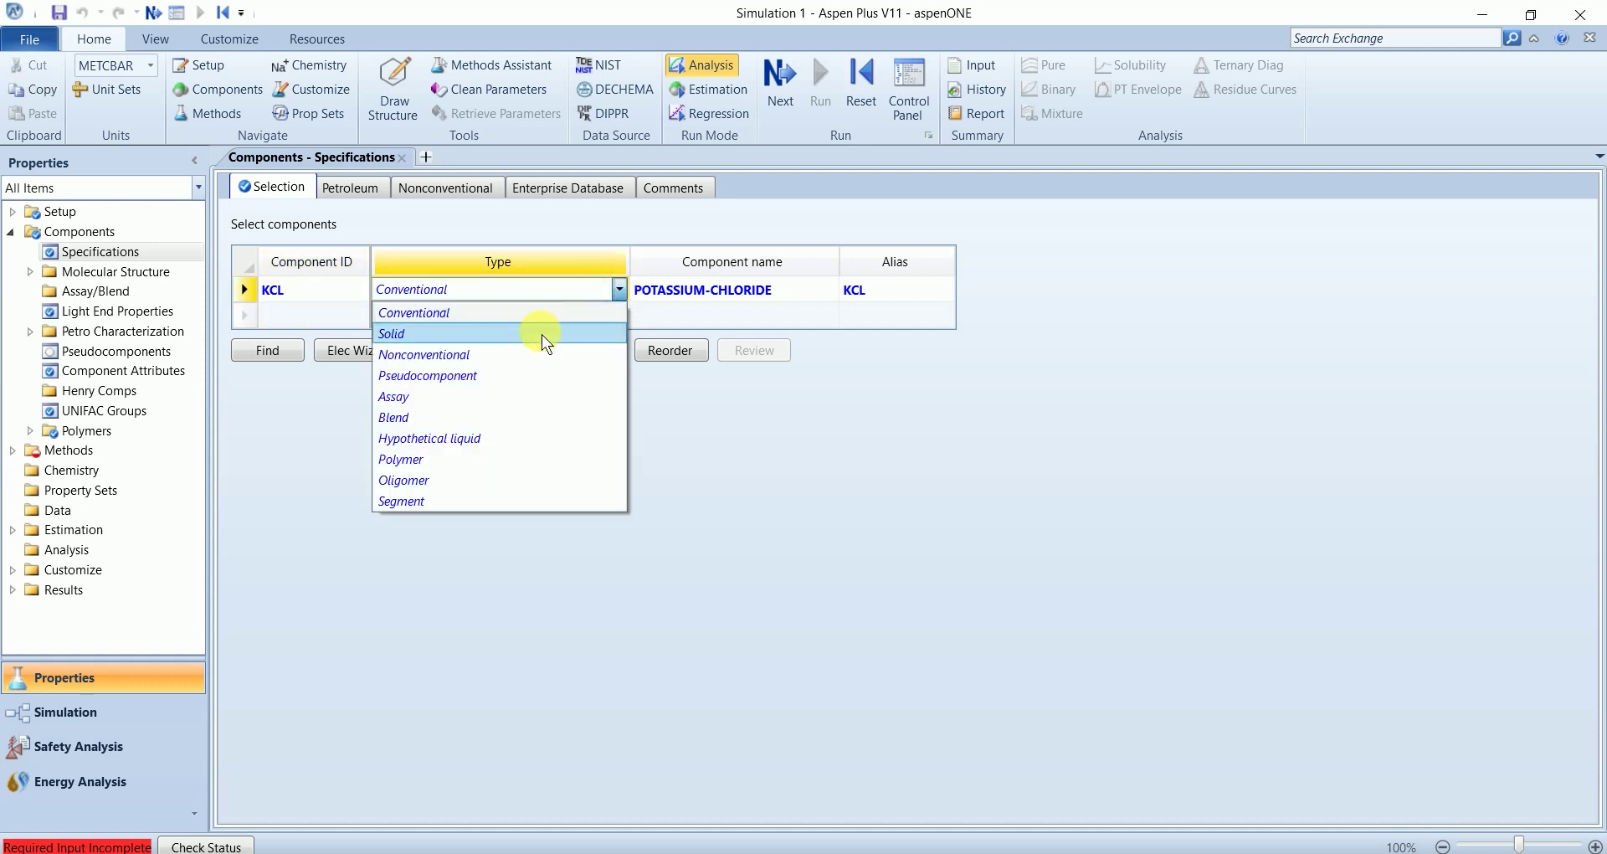
pyautogui.click(311, 292)
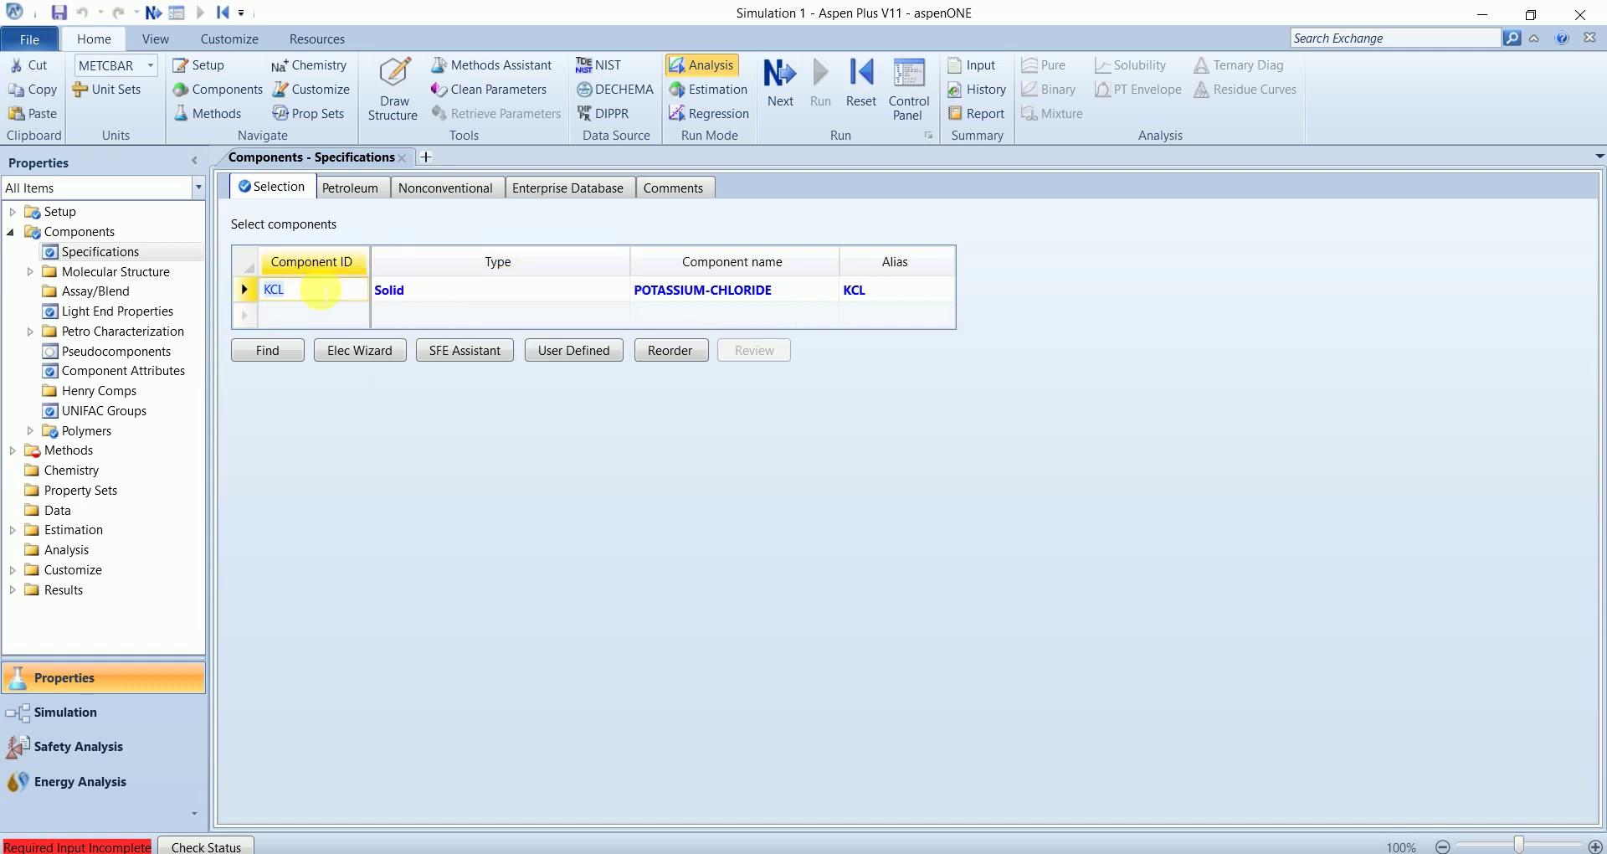
pyautogui.click(325, 293)
pyautogui.write('(S')
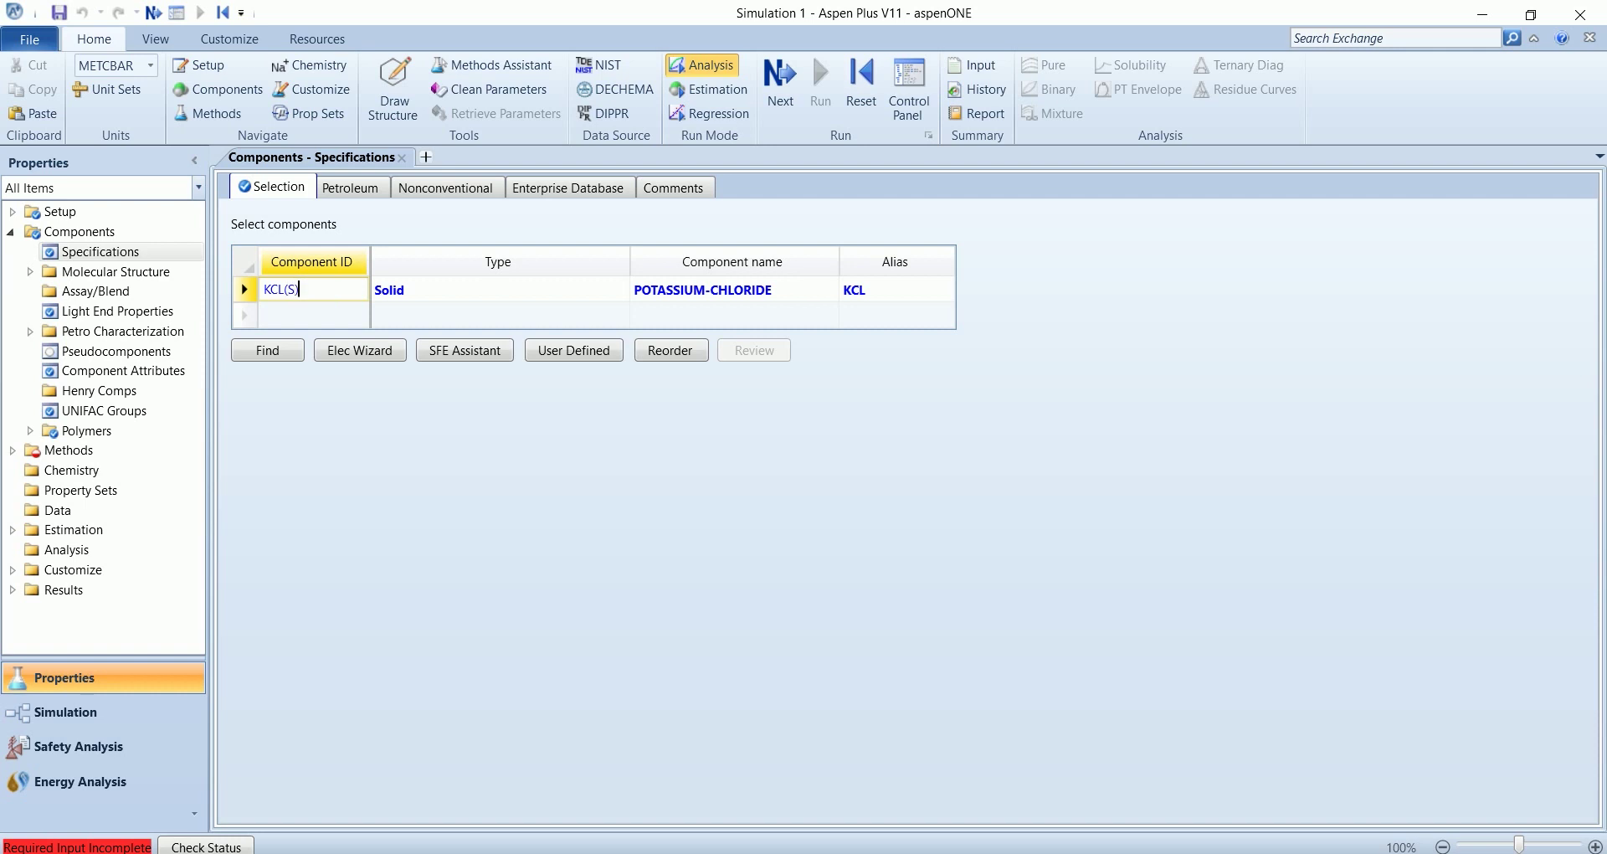
pyautogui.press('Return')
# Step: Add conventional KCL and H2O to the component list
pyautogui.press('Return')
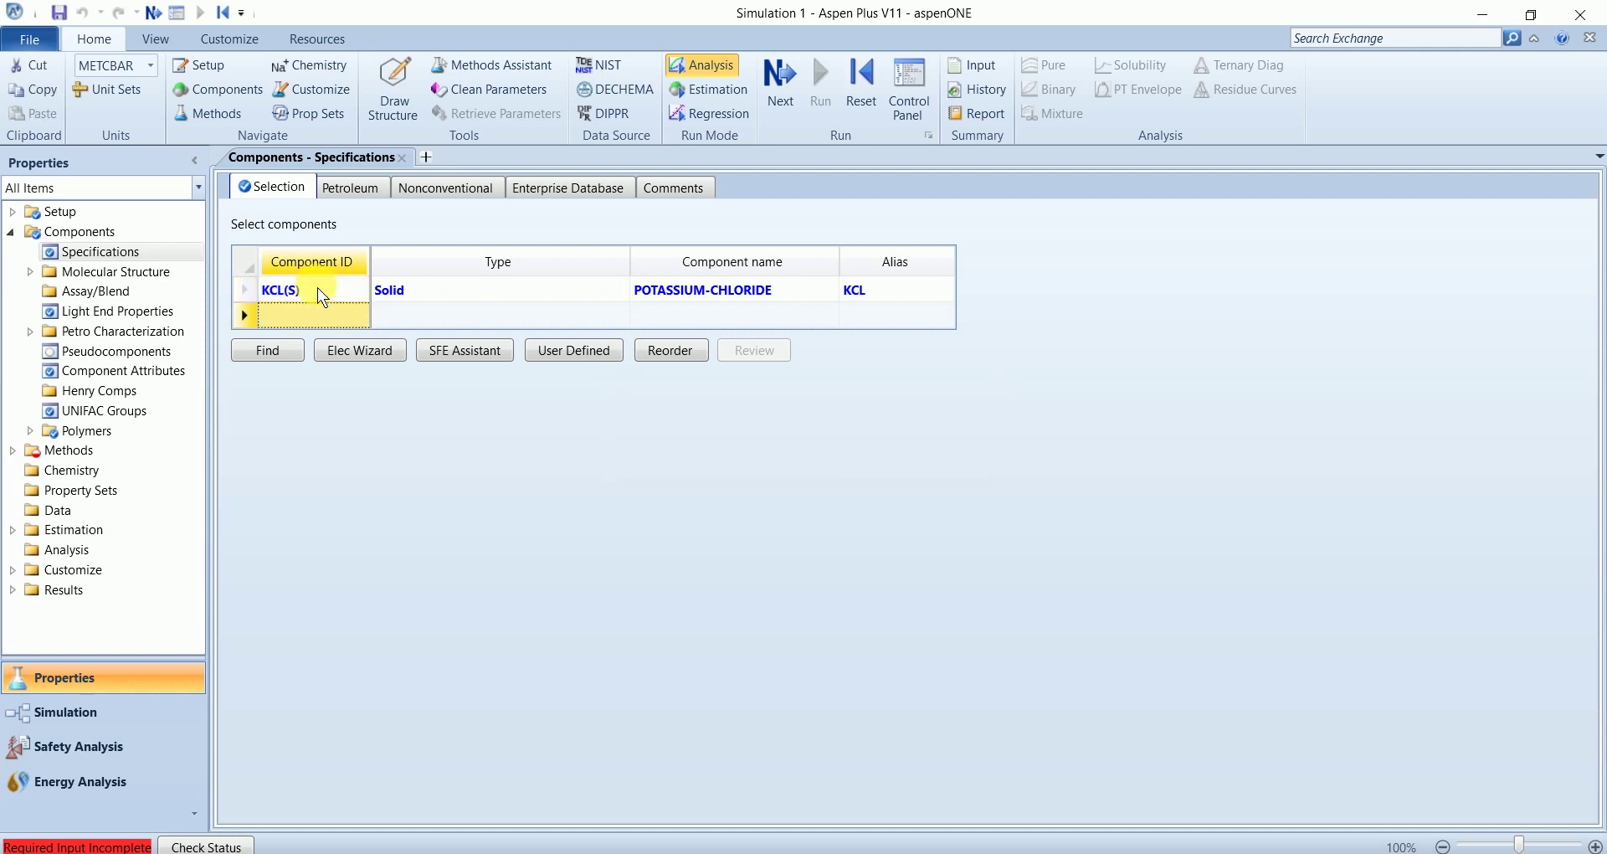
pyautogui.write('KCL')
pyautogui.press('Return')
pyautogui.write('H')
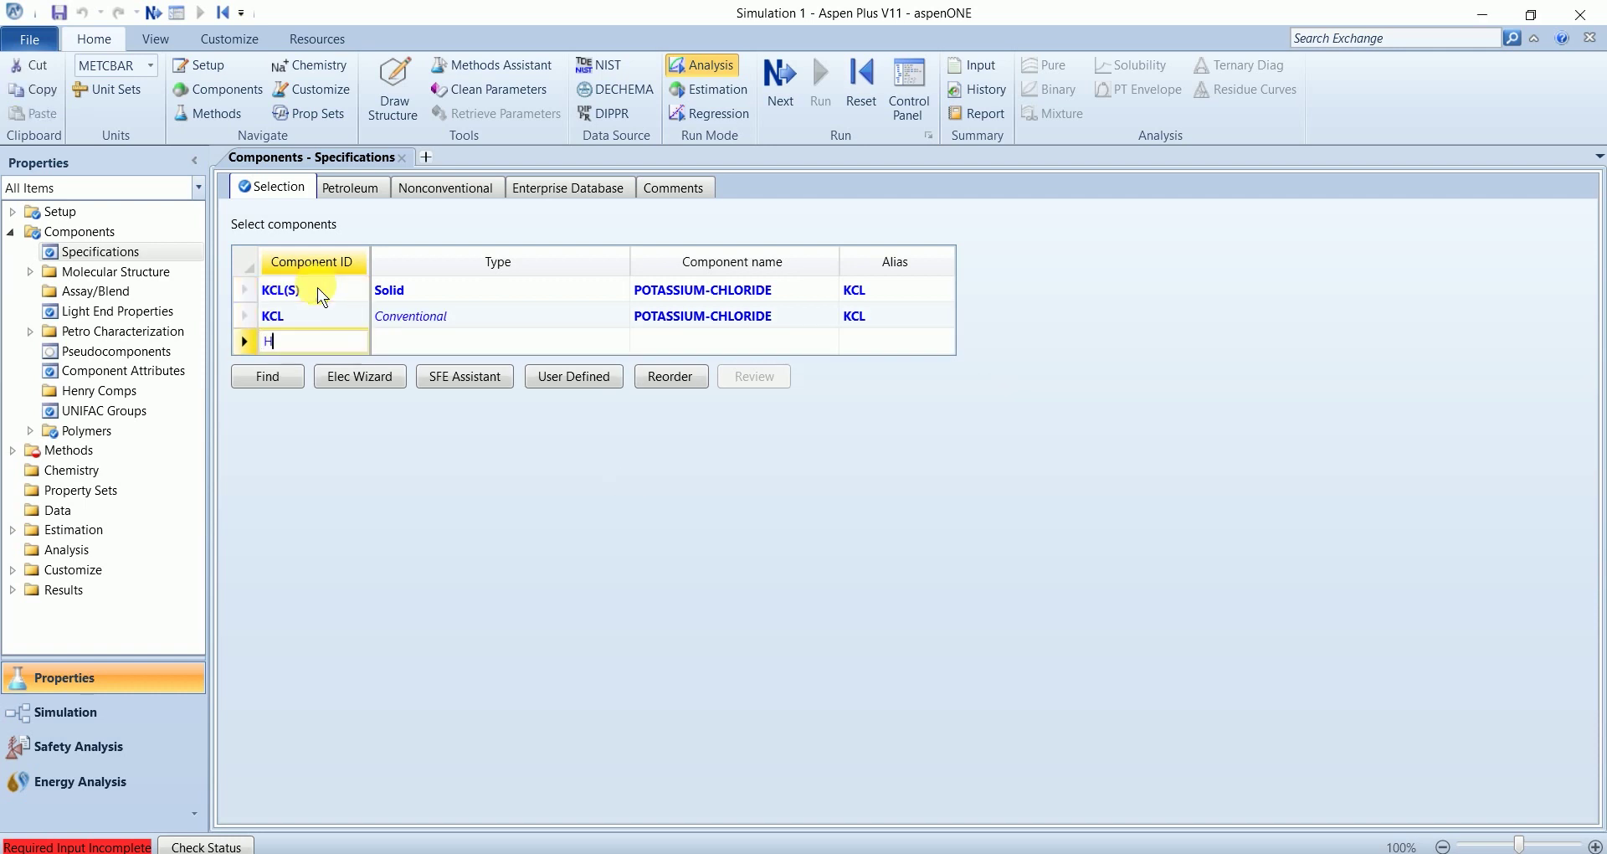
pyautogui.write('2O')
pyautogui.press('Return')
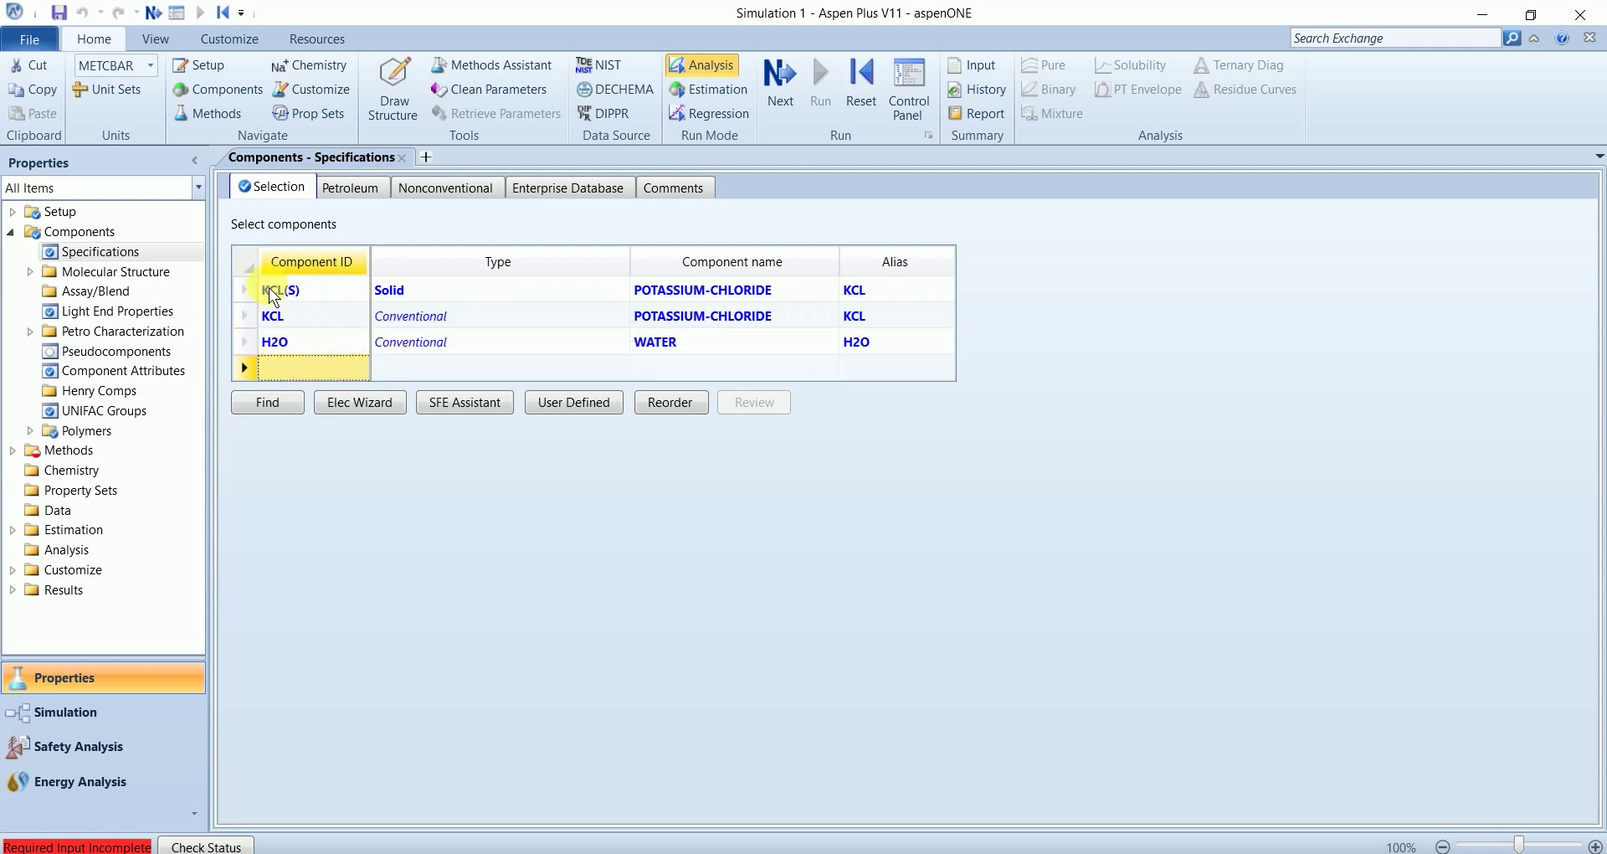
# Step: Choose SOLIDS as the base property method and run the property setup
pyautogui.click(788, 99)
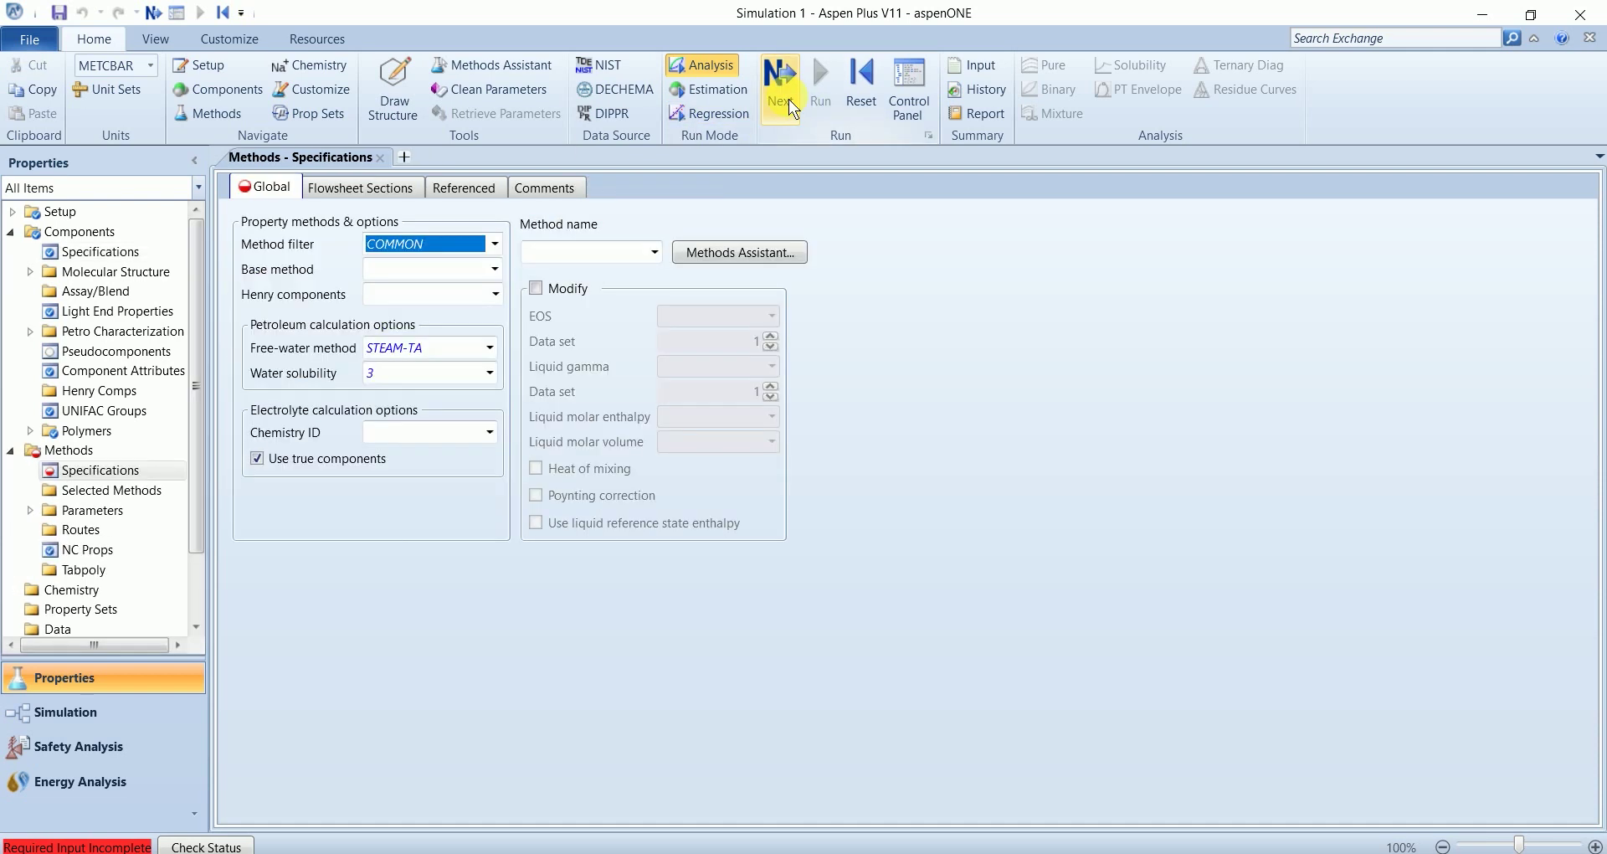
pyautogui.click(500, 274)
pyautogui.click(405, 592)
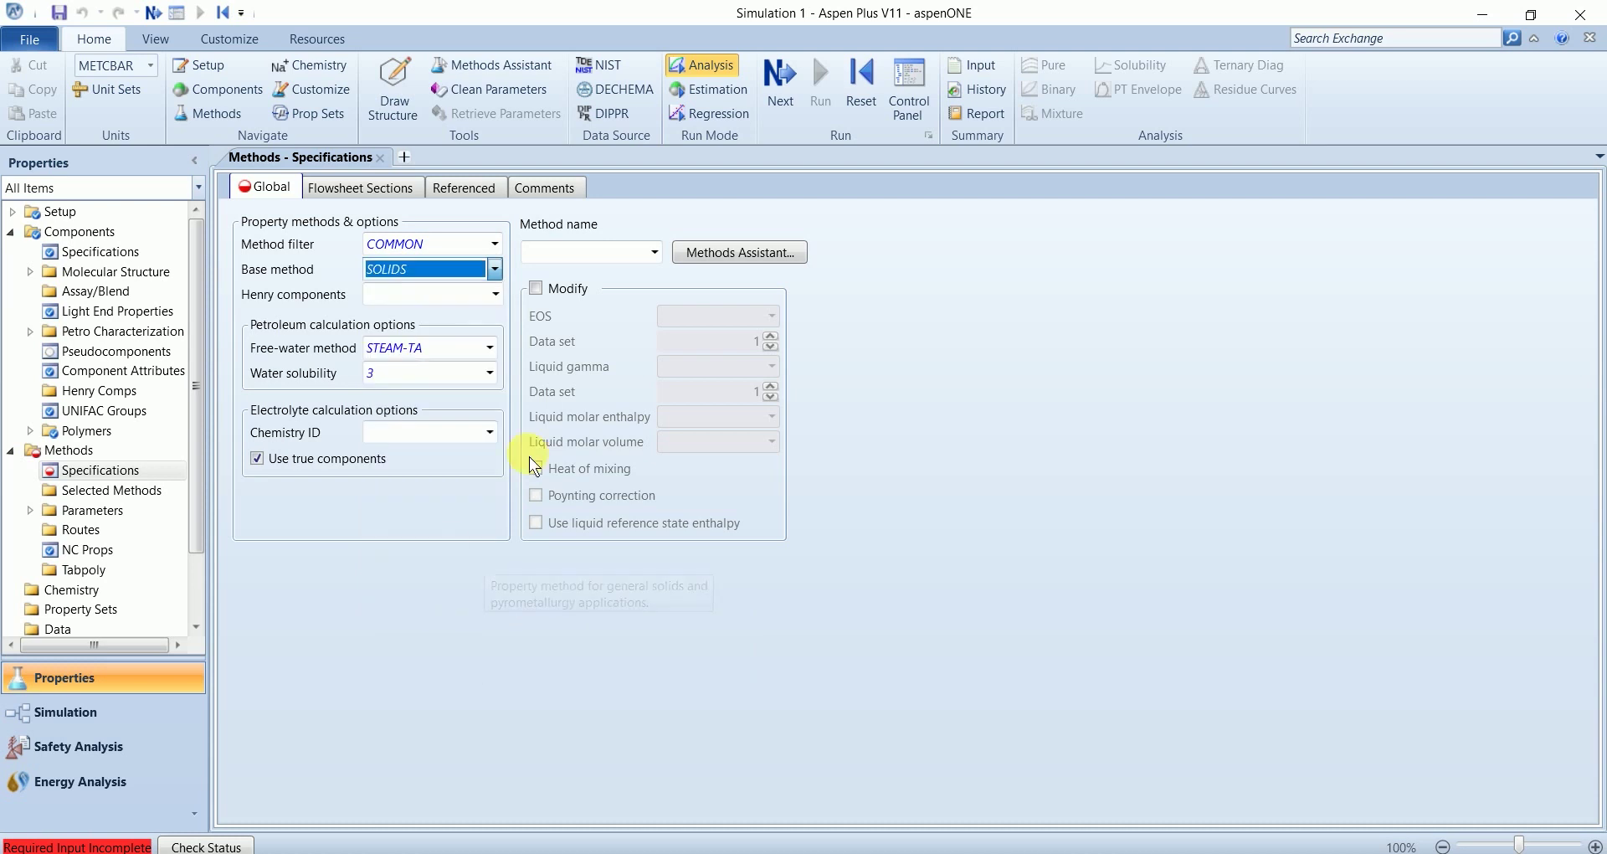
pyautogui.click(811, 103)
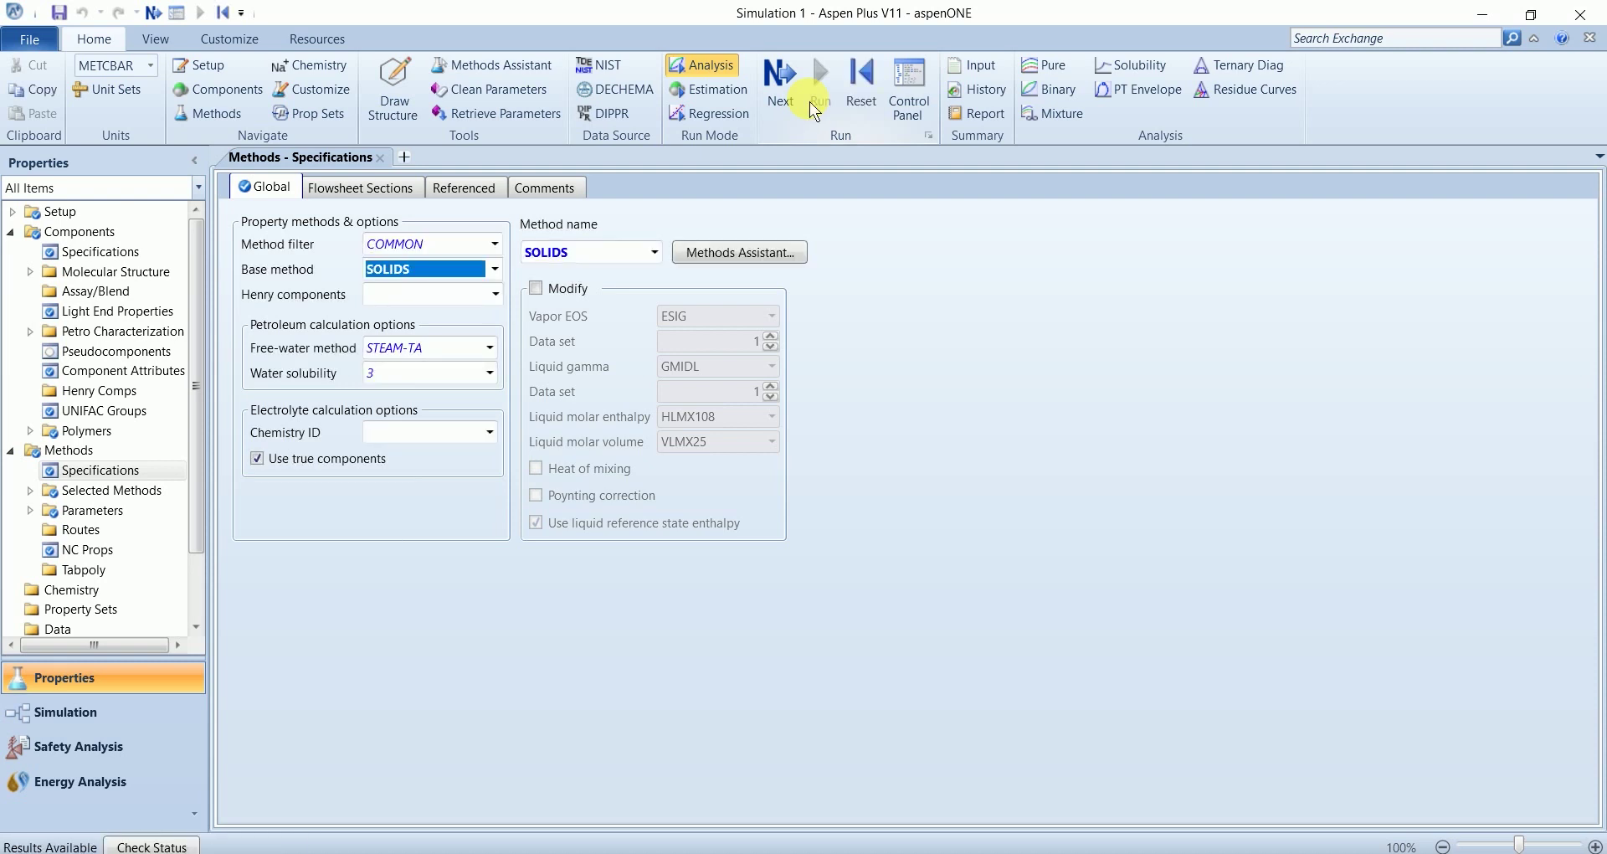
# Step: In the Simulation environment, place a Crystallizer block B1 from the Solids palette
pyautogui.click(105, 718)
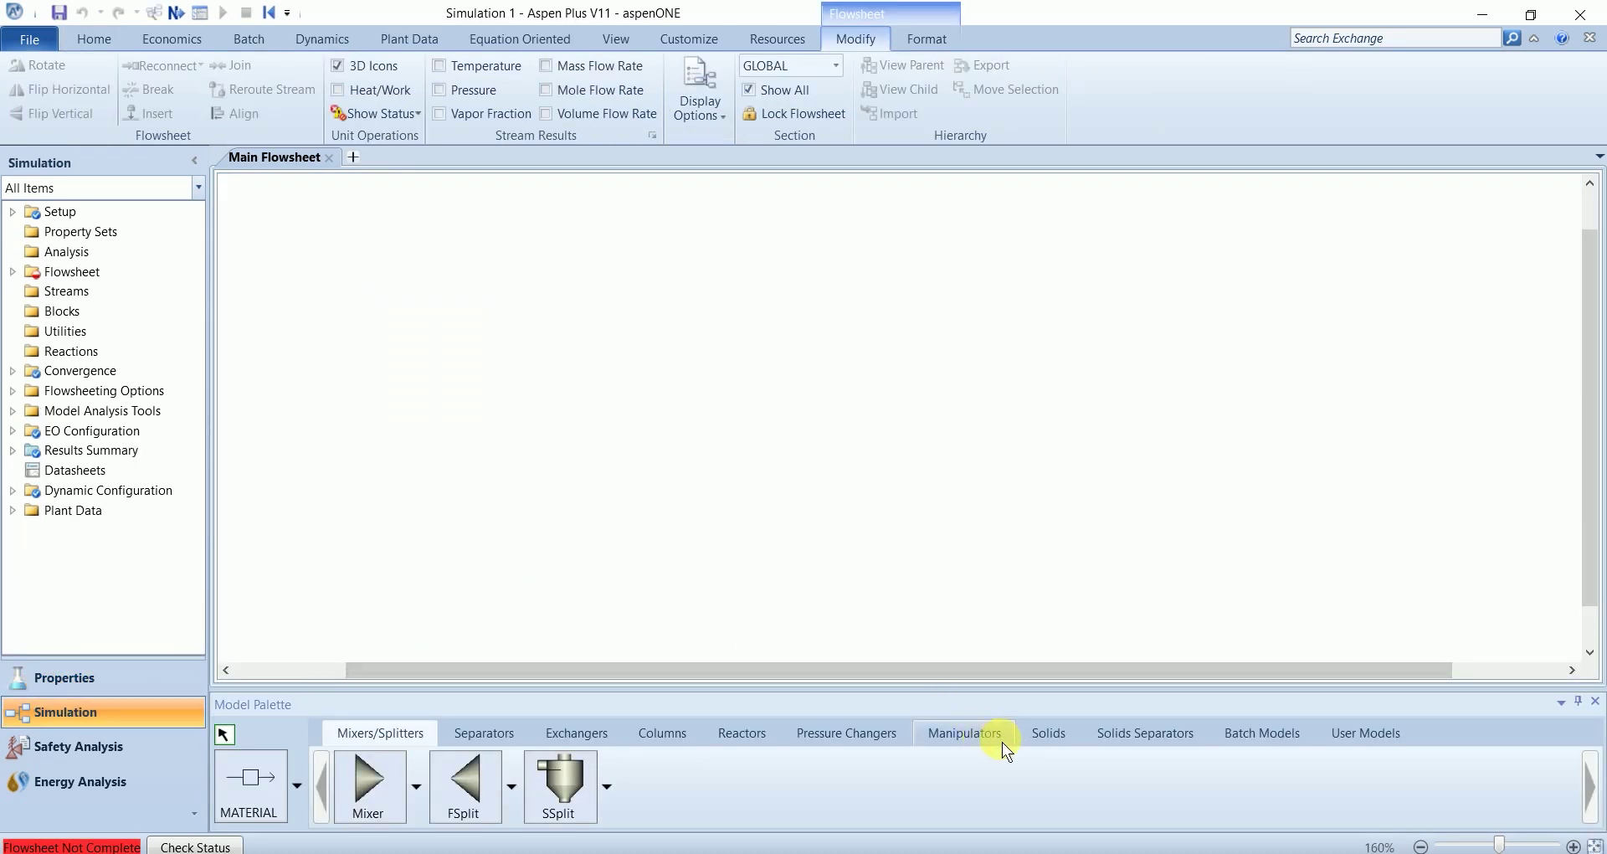
pyautogui.click(1053, 738)
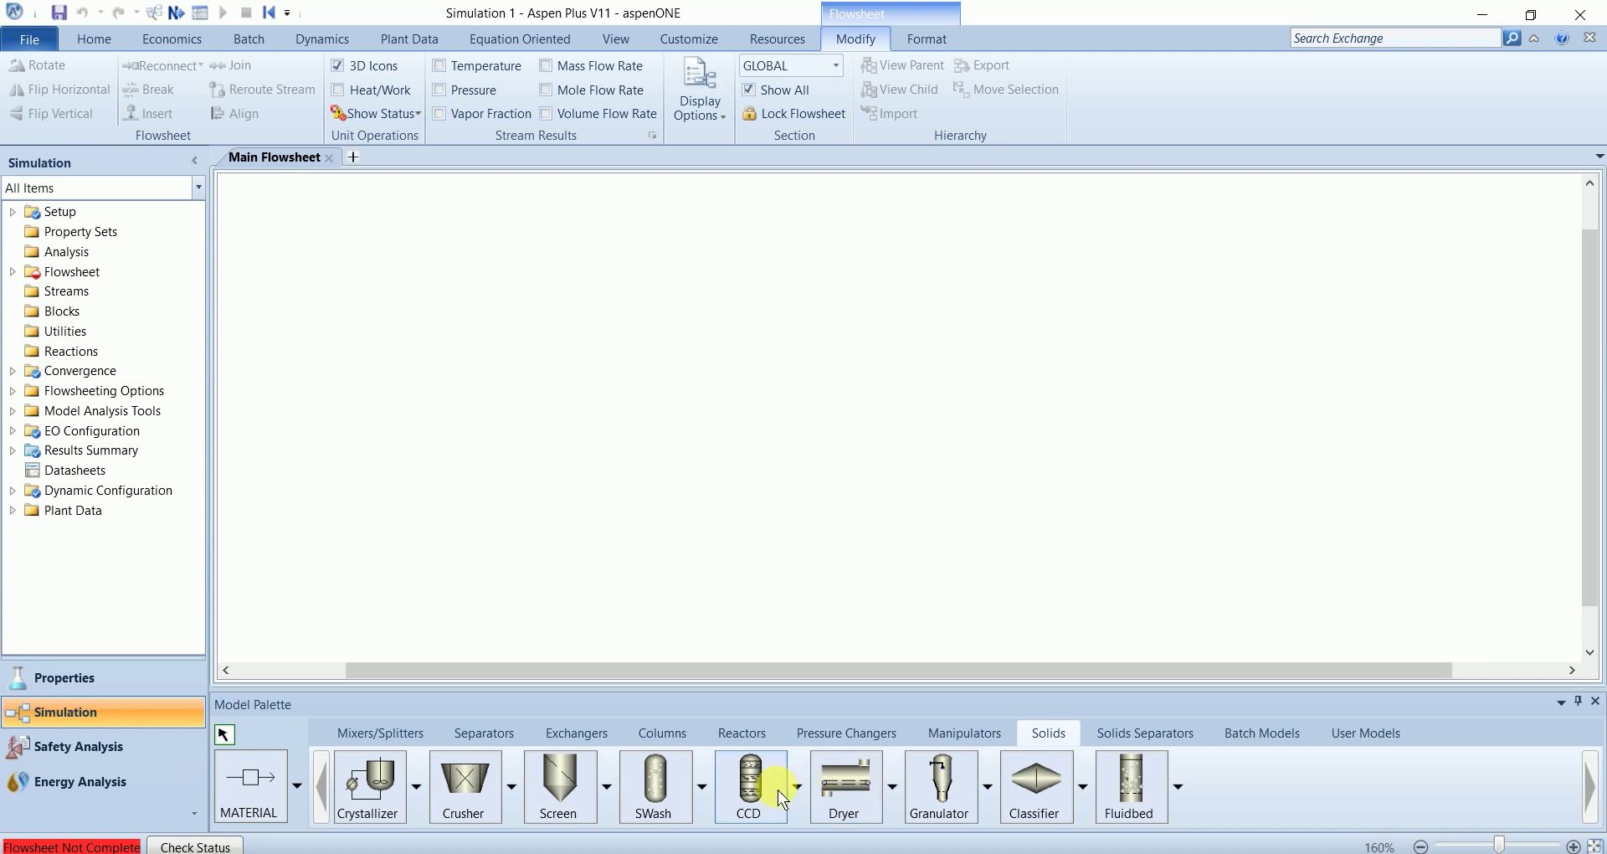
pyautogui.click(366, 787)
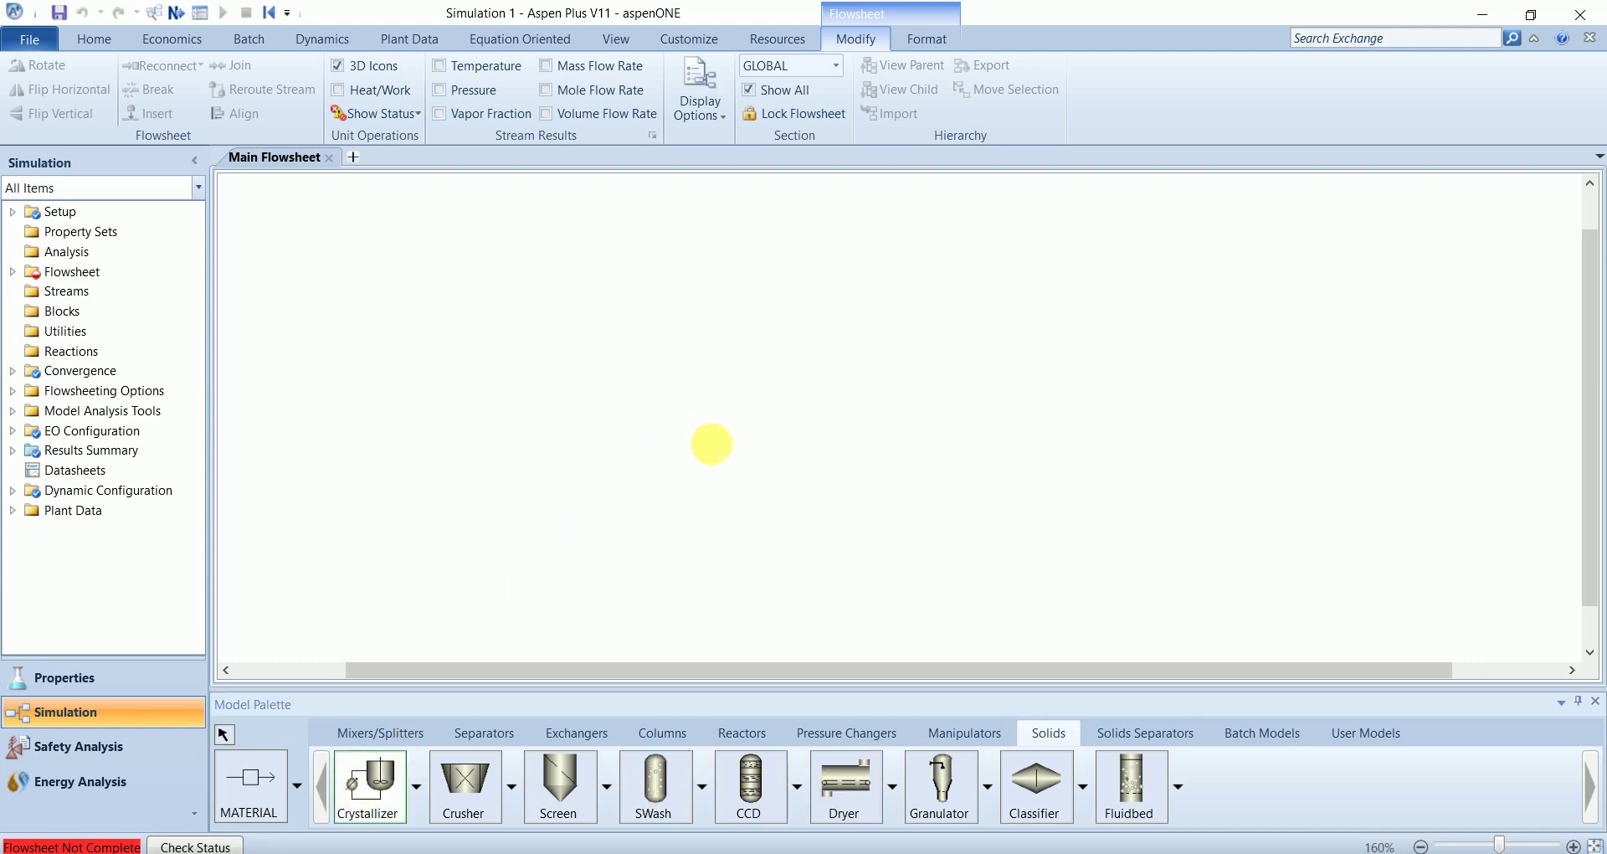
pyautogui.click(714, 444)
# Step: Draw a feed stream into B1, plus product and vapor outlet streams
pyautogui.click(255, 780)
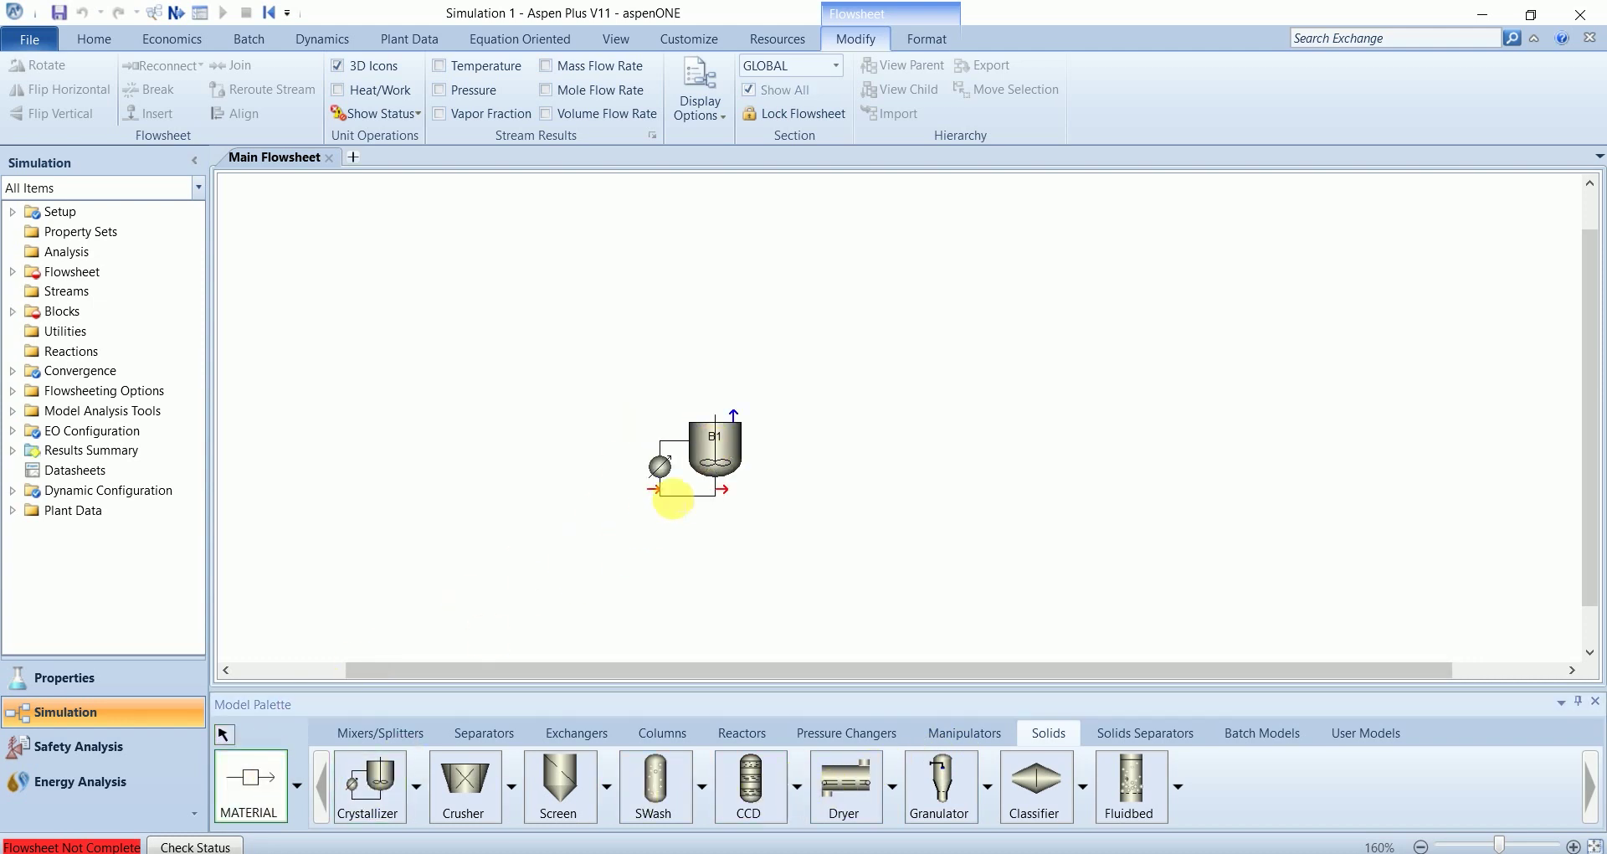
pyautogui.click(654, 489)
pyautogui.click(520, 486)
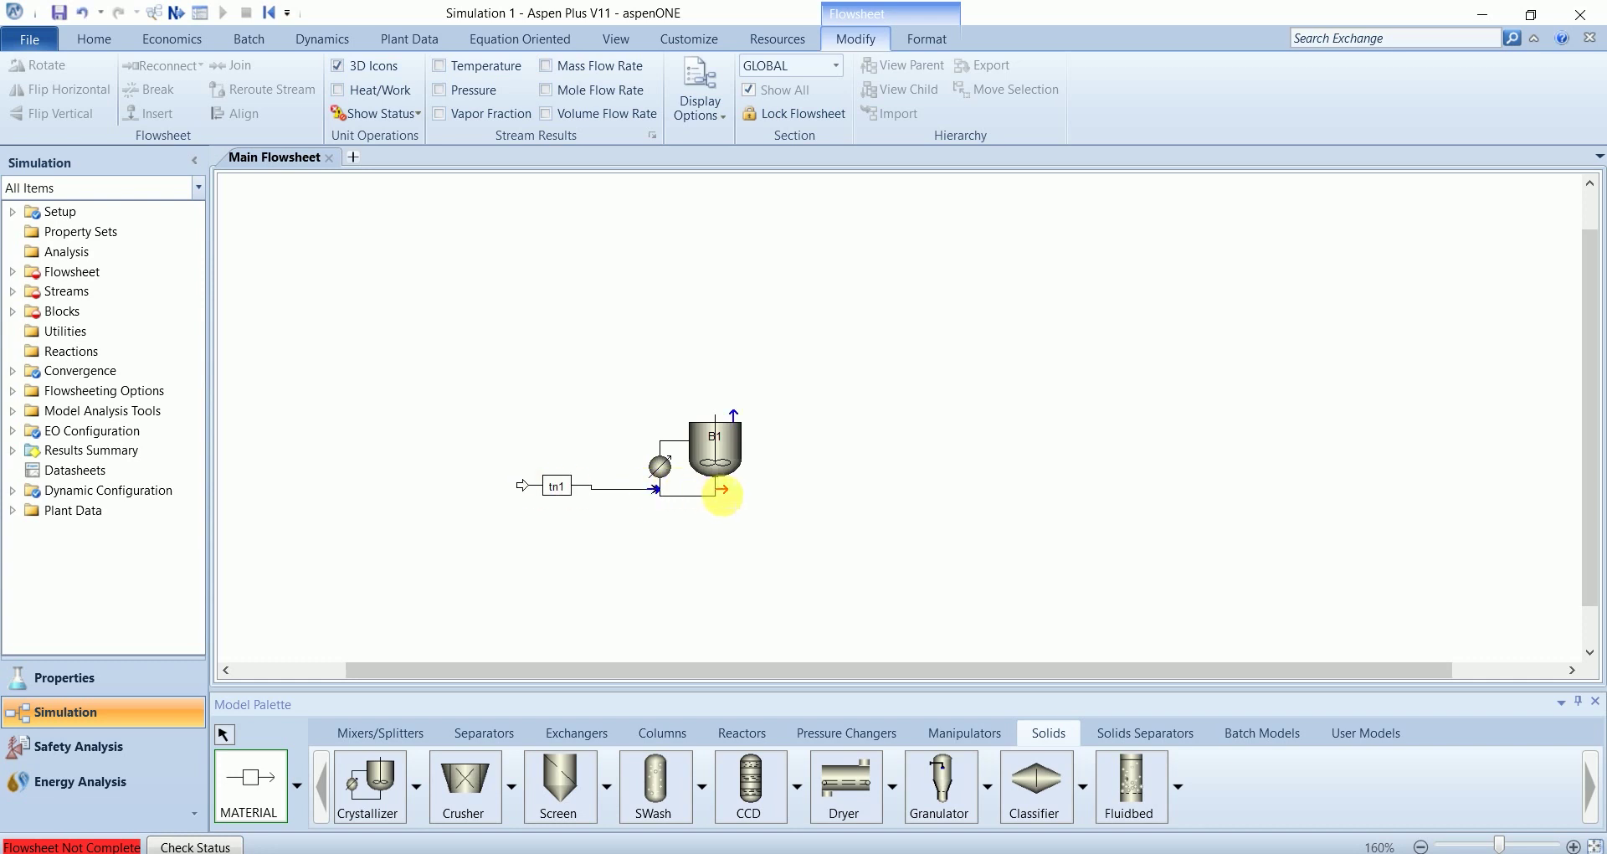
pyautogui.click(722, 490)
pyautogui.click(860, 493)
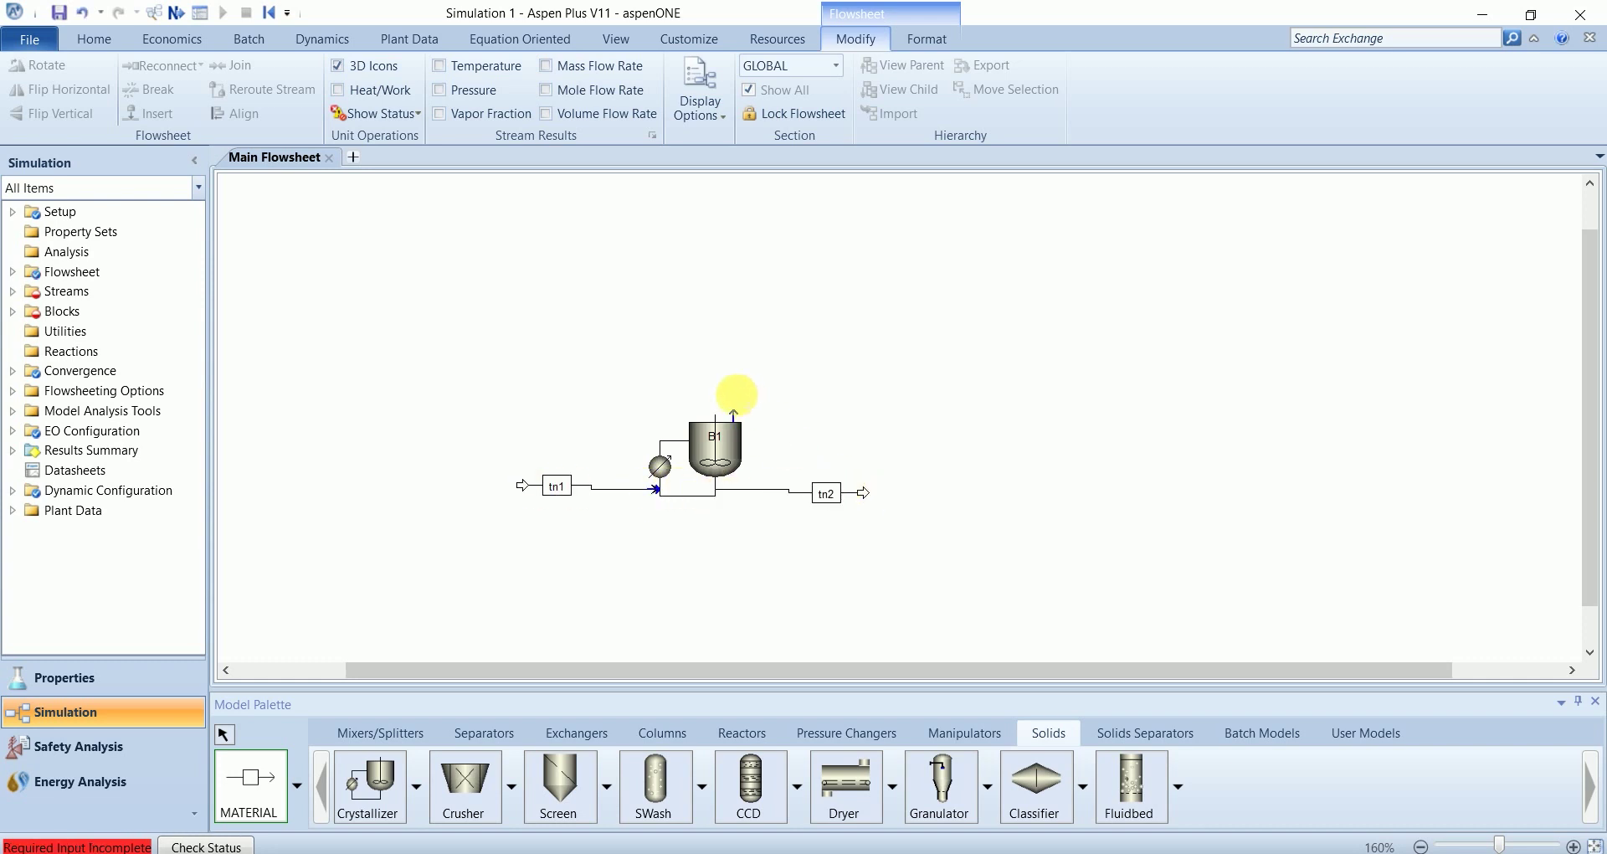
pyautogui.click(733, 414)
pyautogui.click(839, 360)
pyautogui.rightClick(839, 360)
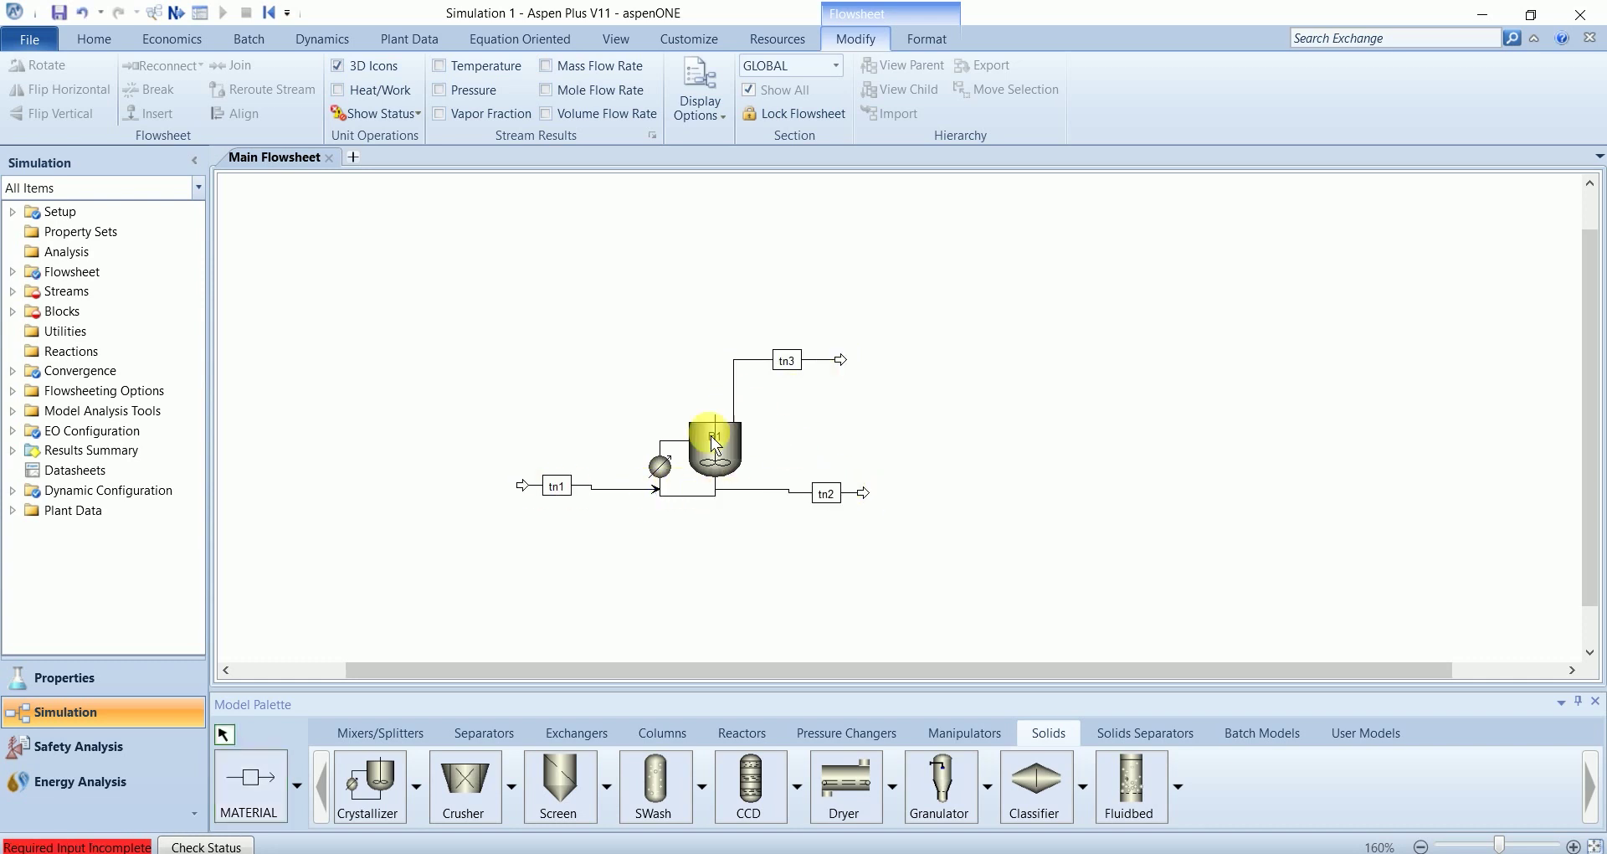
# Step: Rename the three streams FEED, PRODUCT and VAPOR
pyautogui.click(558, 485)
pyautogui.click(559, 486)
pyautogui.write('FEED')
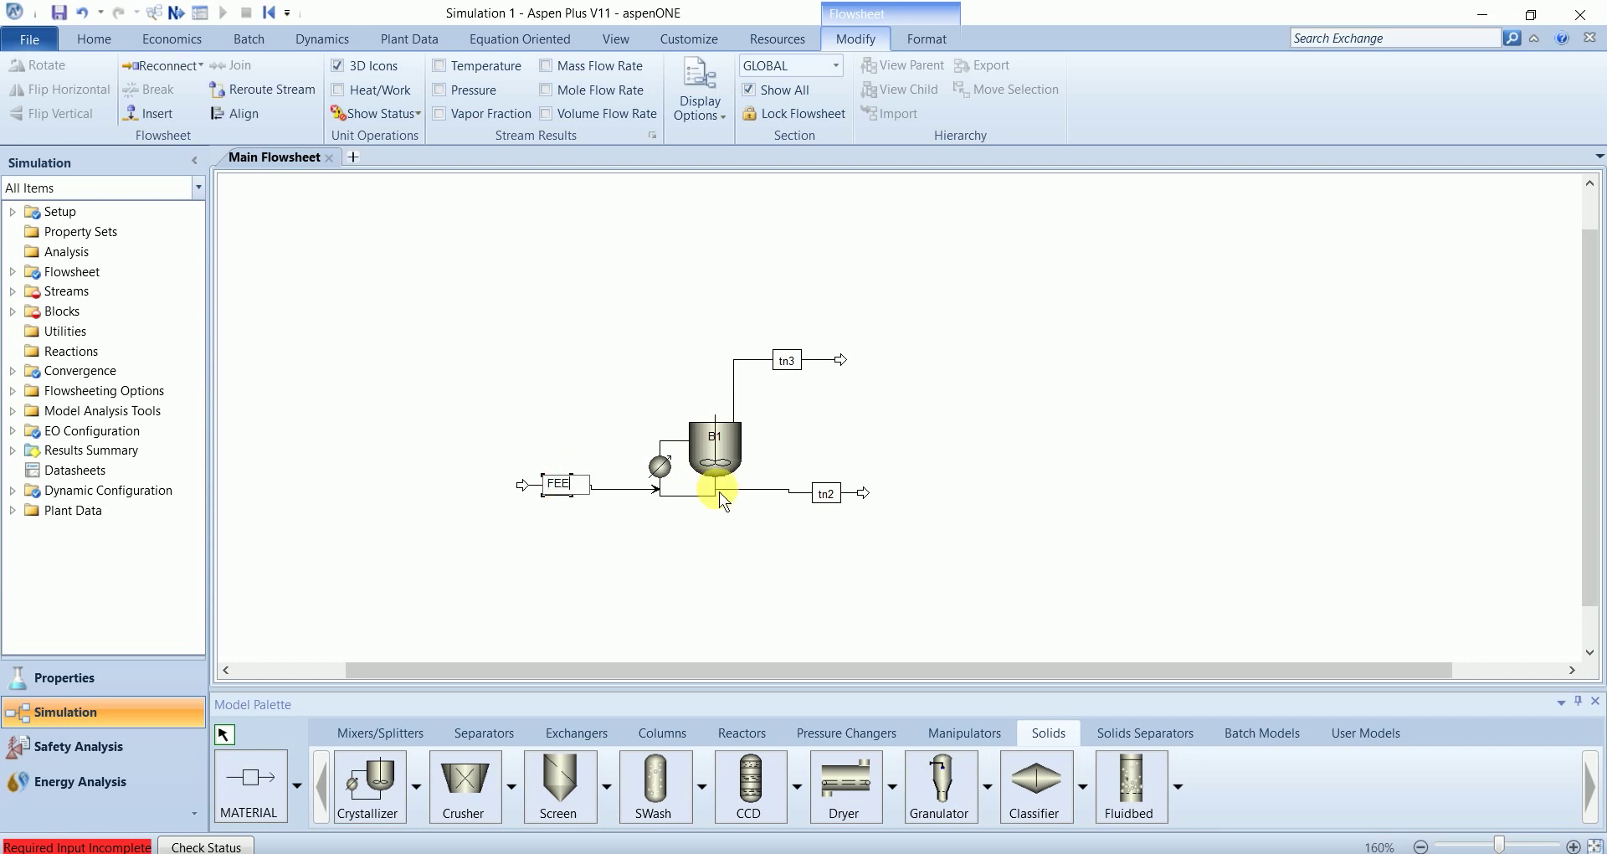
pyautogui.click(827, 492)
pyautogui.click(829, 492)
pyautogui.write('PRODUCT')
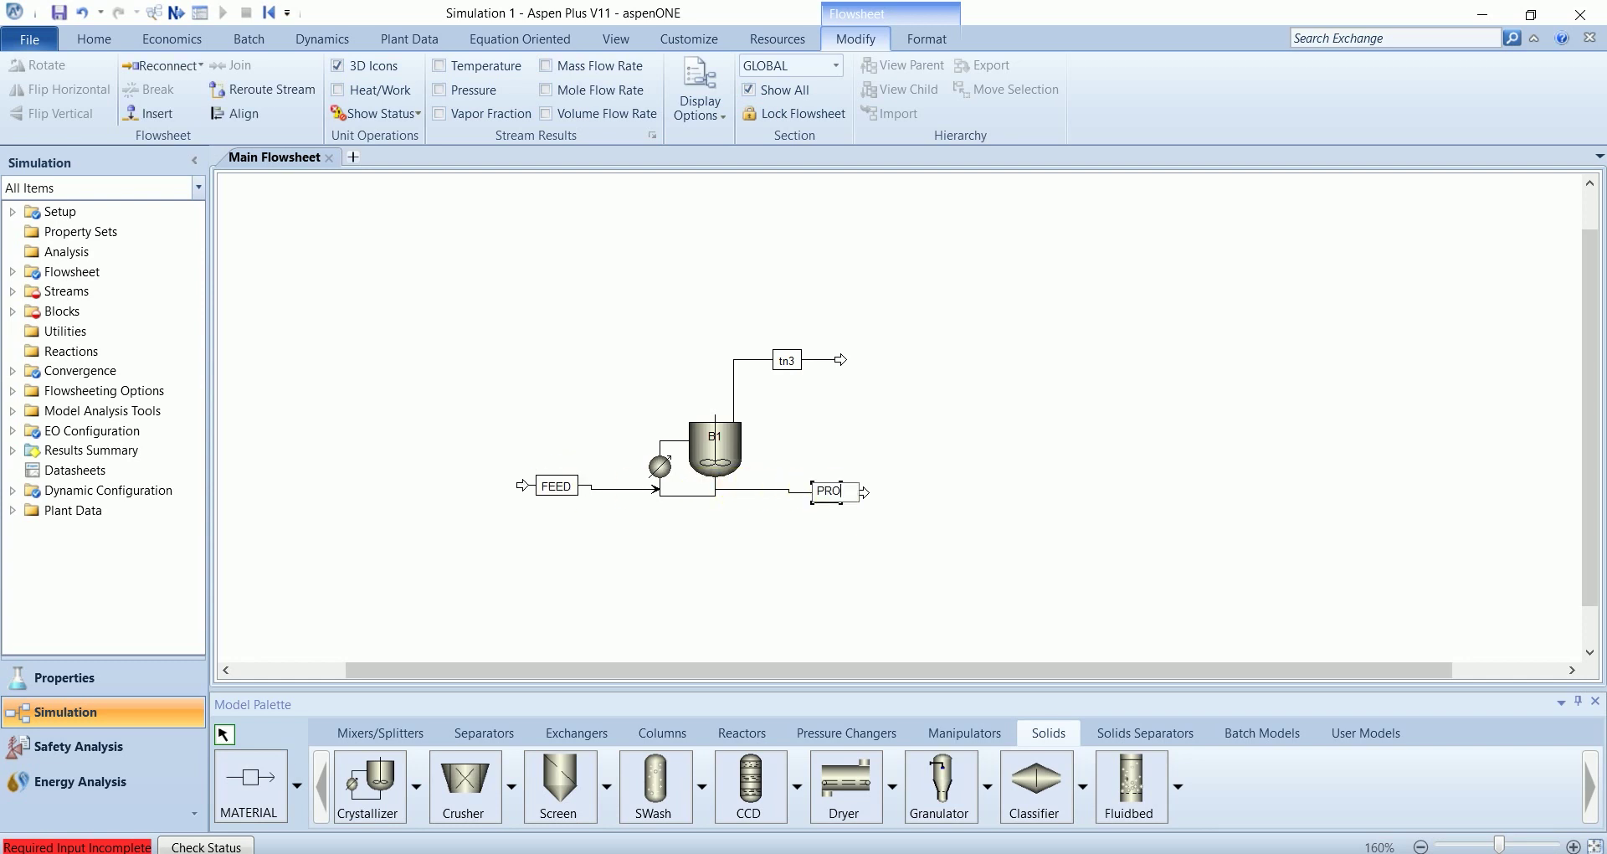
pyautogui.click(785, 360)
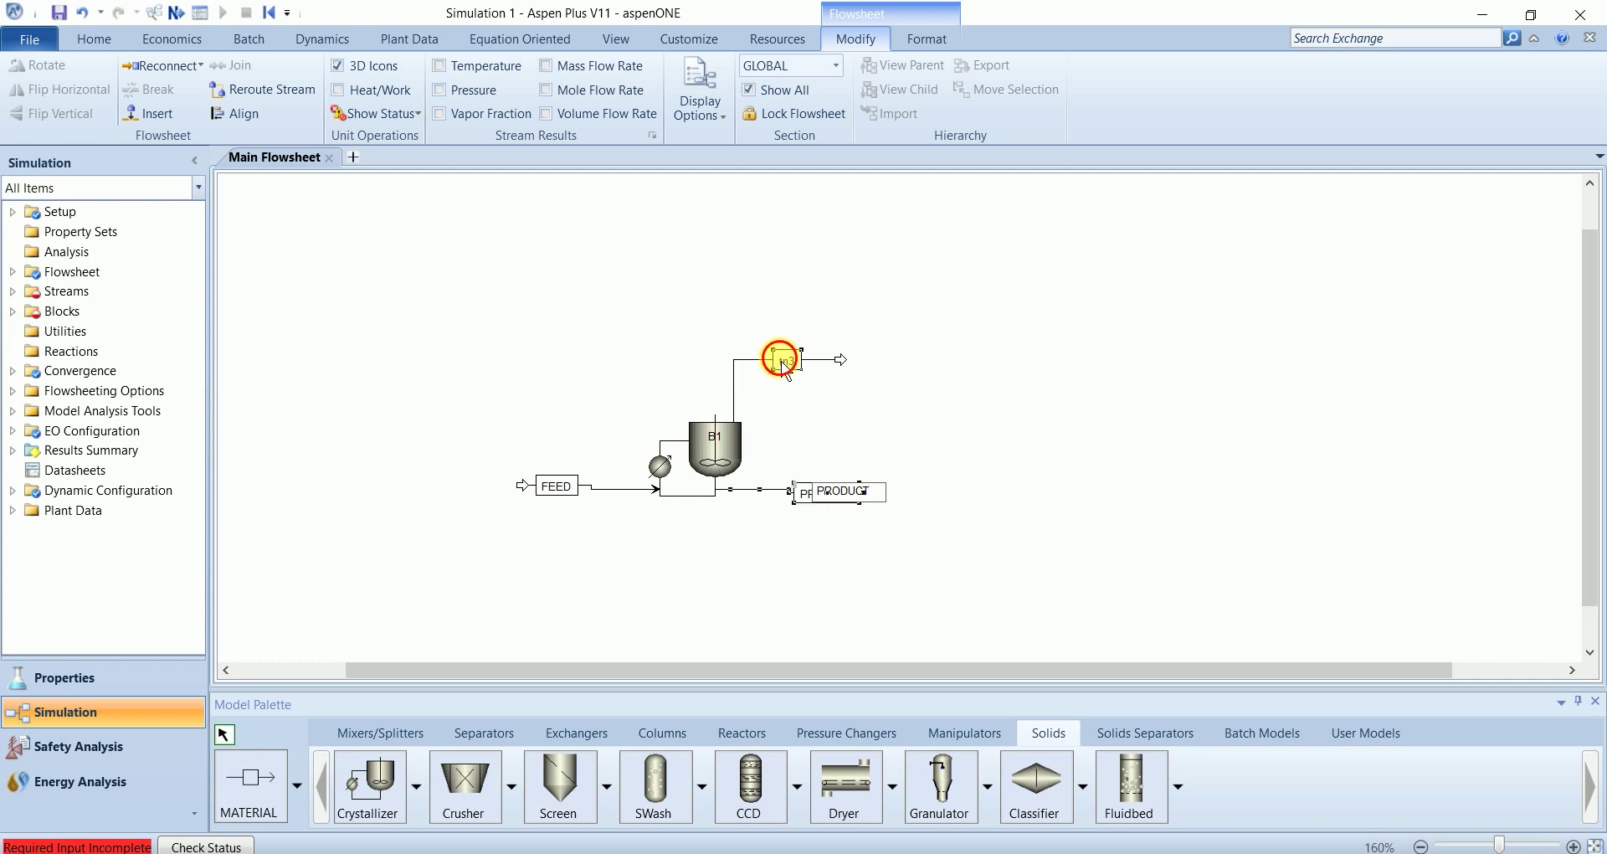
pyautogui.click(787, 360)
pyautogui.write('VAPOR')
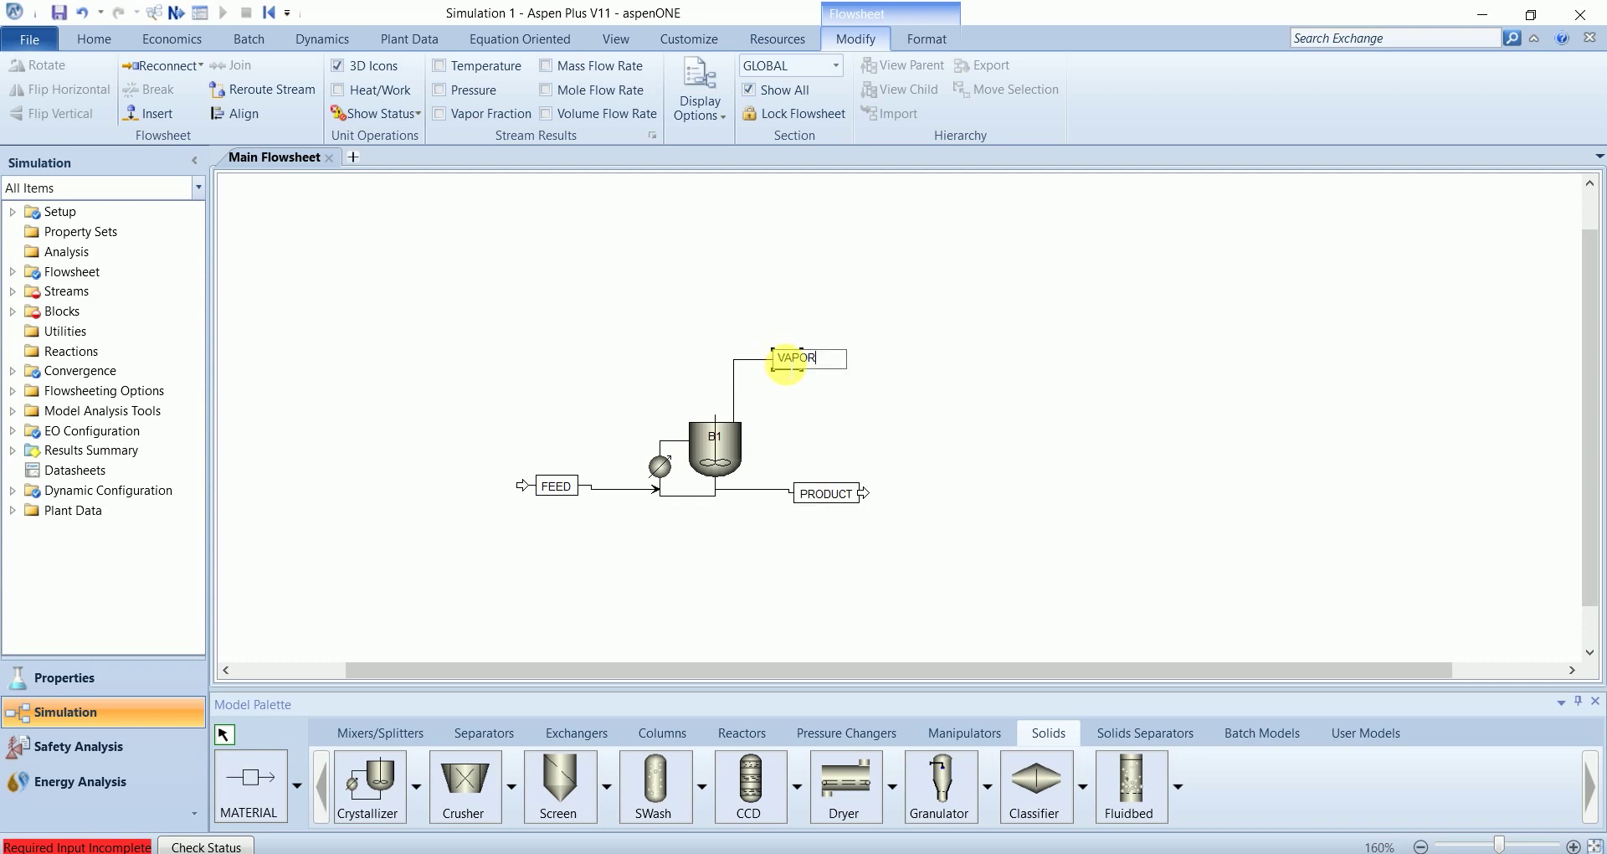
pyautogui.click(1052, 446)
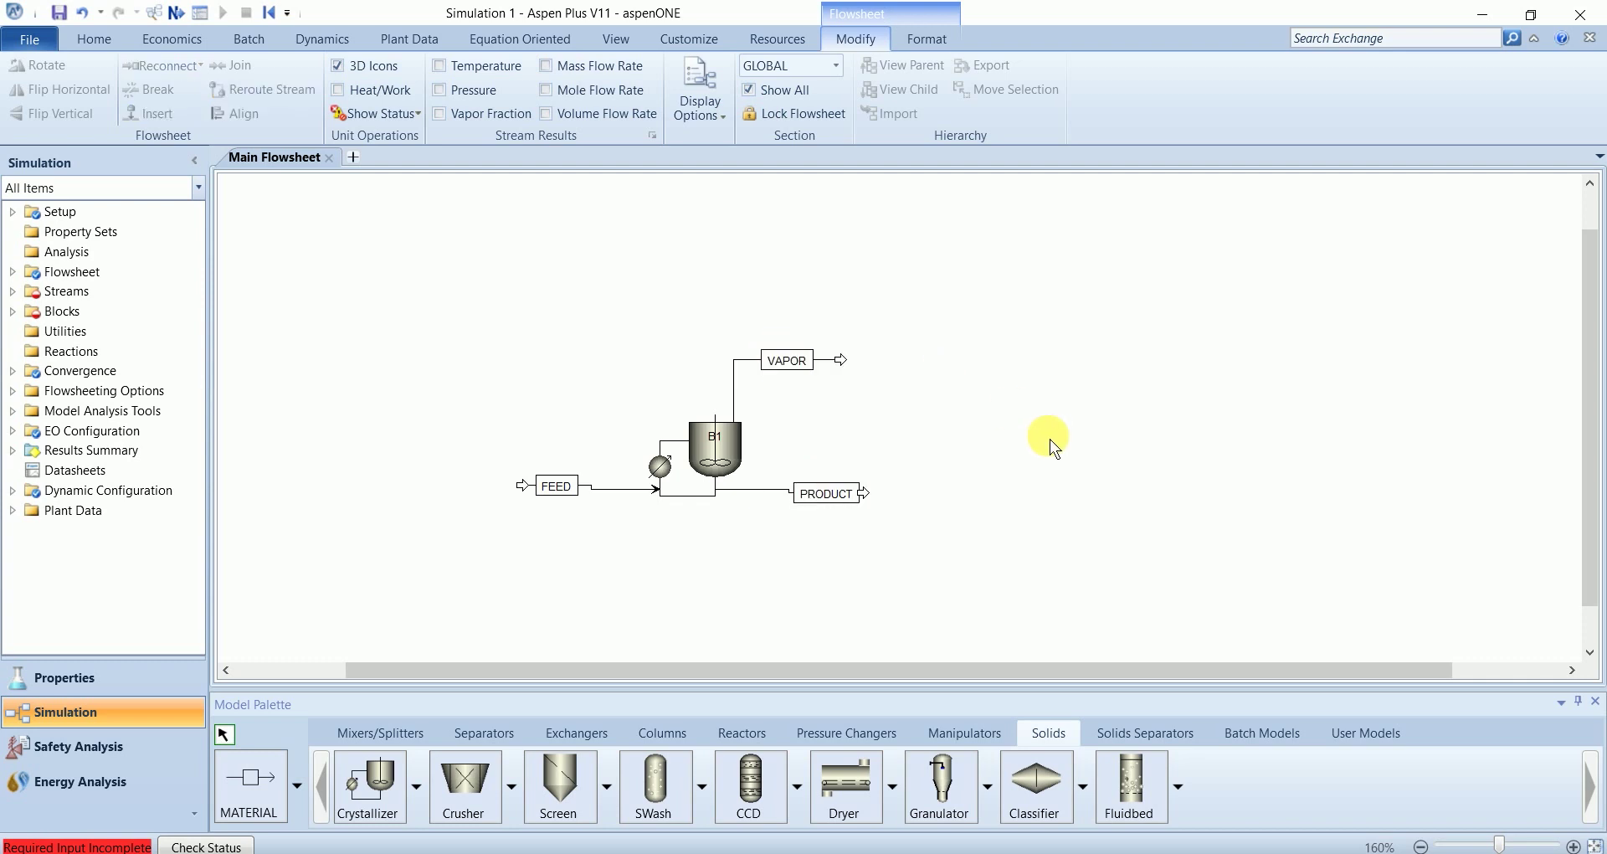
pyautogui.doubleClick(603, 493)
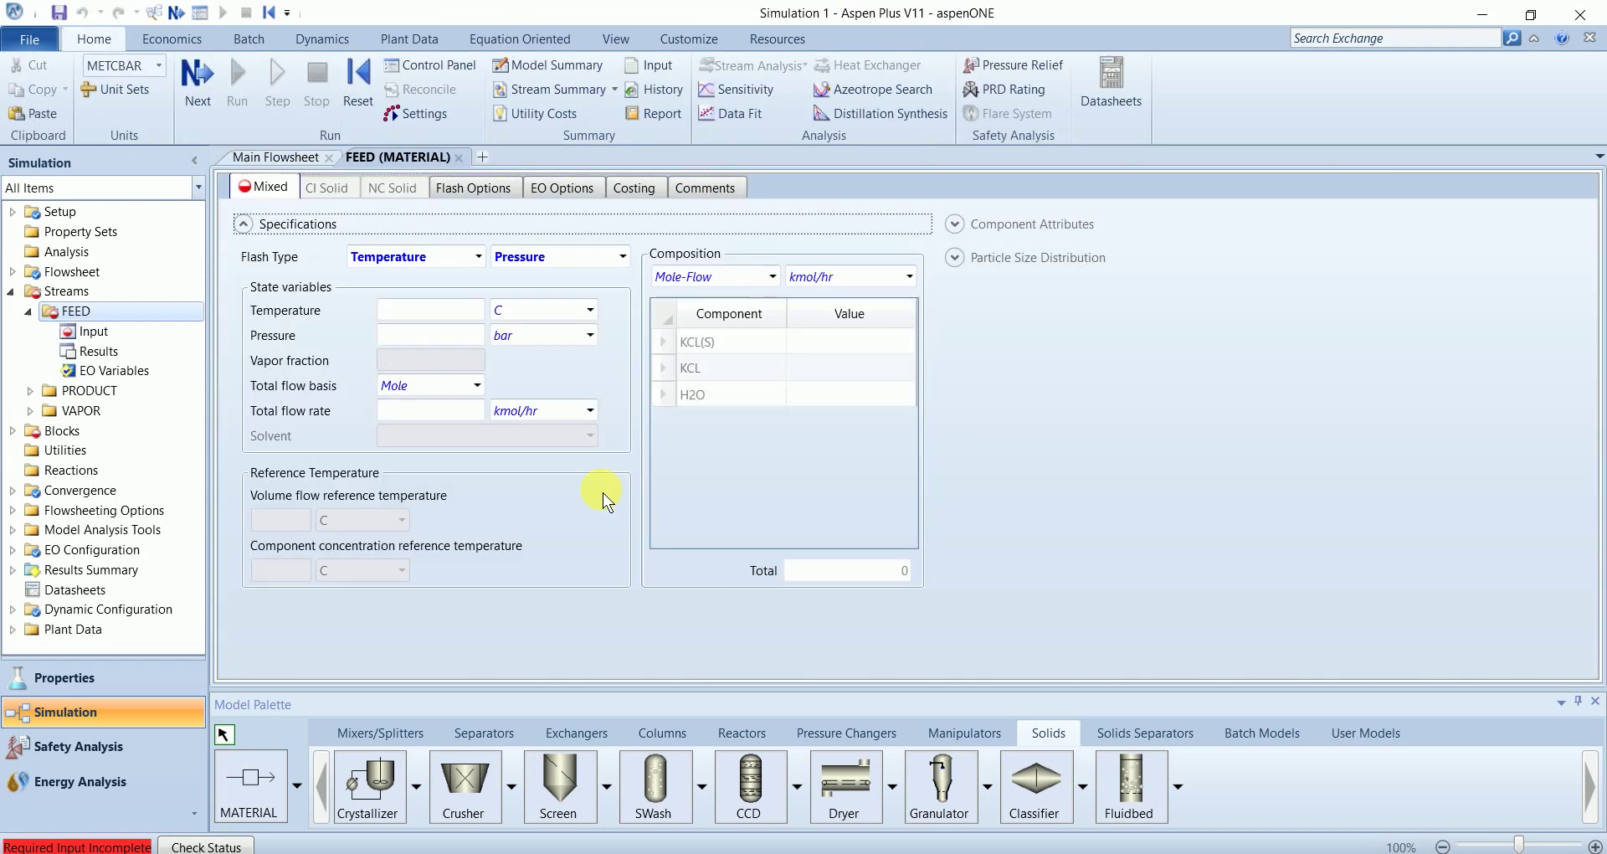
# Step: Set the FEED stream temperature to 25 C and pressure to 1 bar
pyautogui.click(449, 312)
pyautogui.write('25')
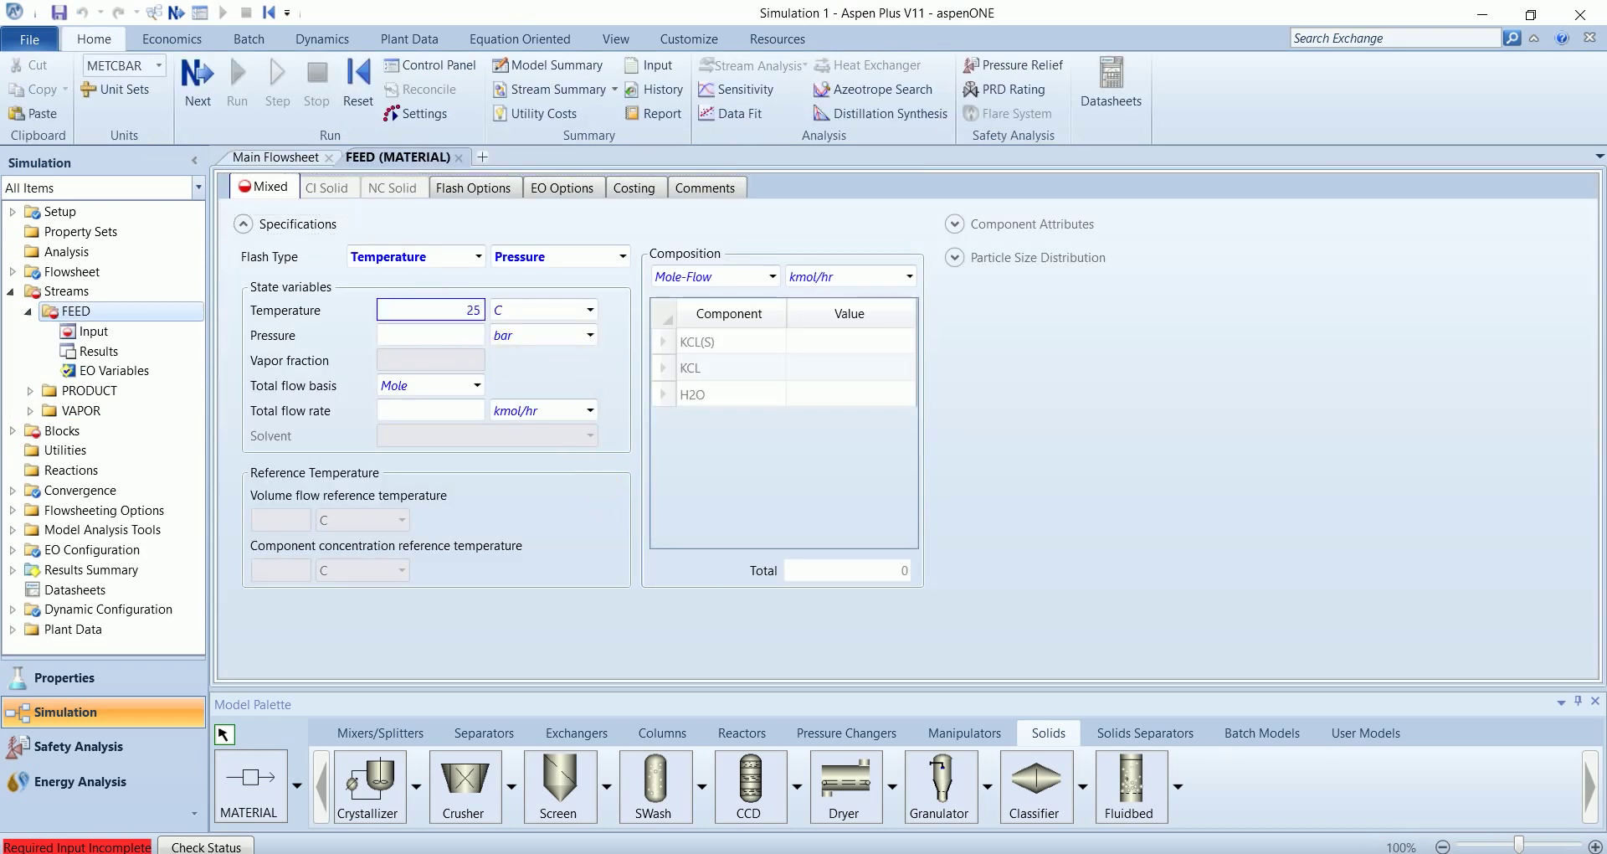
pyautogui.click(457, 340)
pyautogui.write('1')
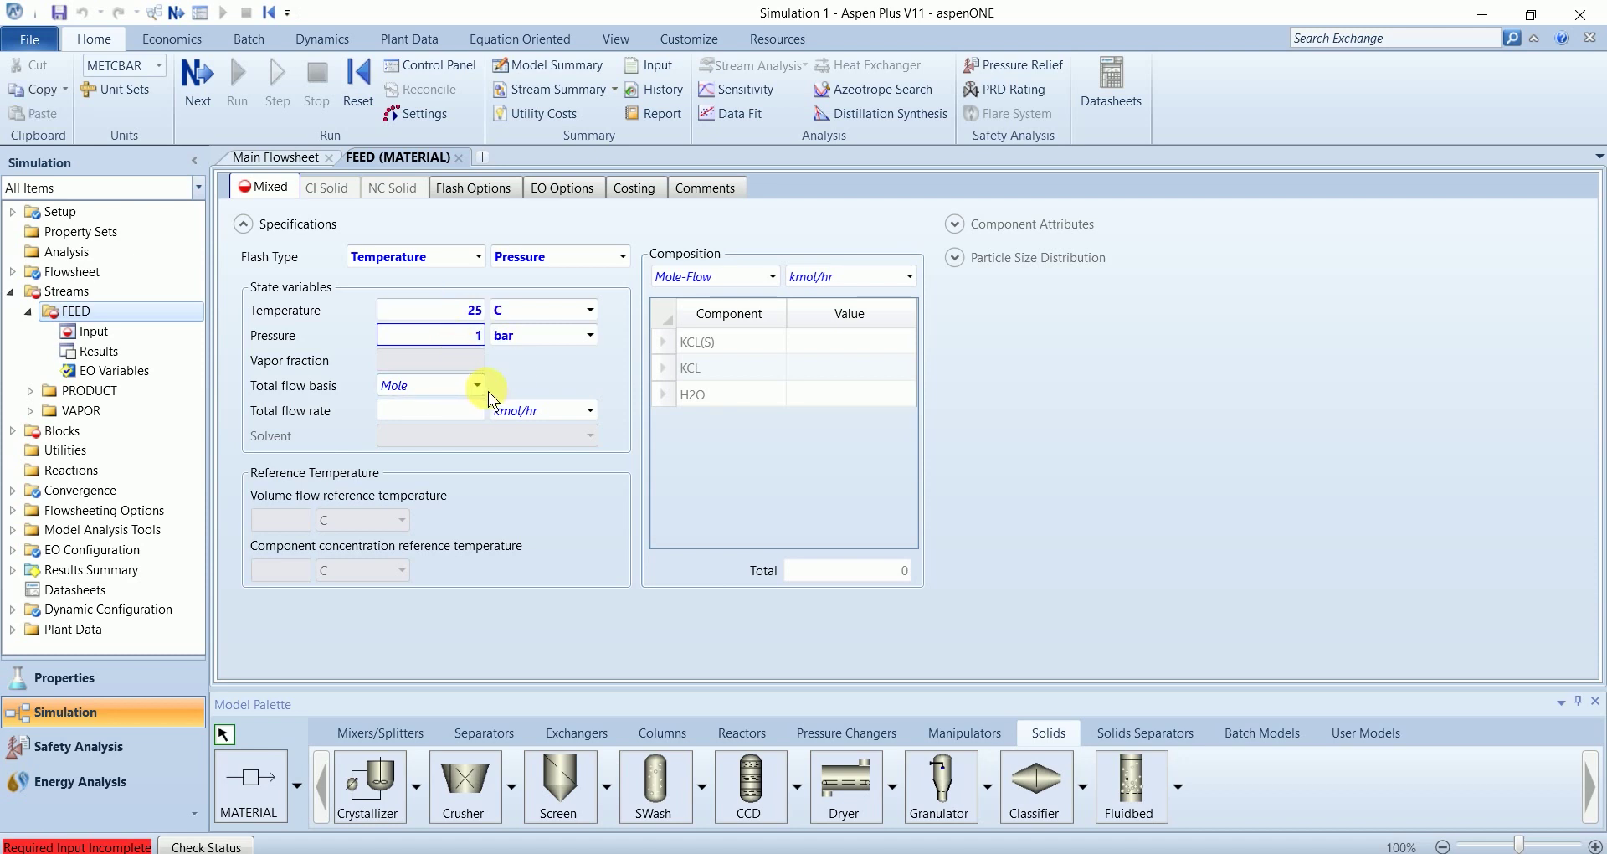
pyautogui.click(12, 213)
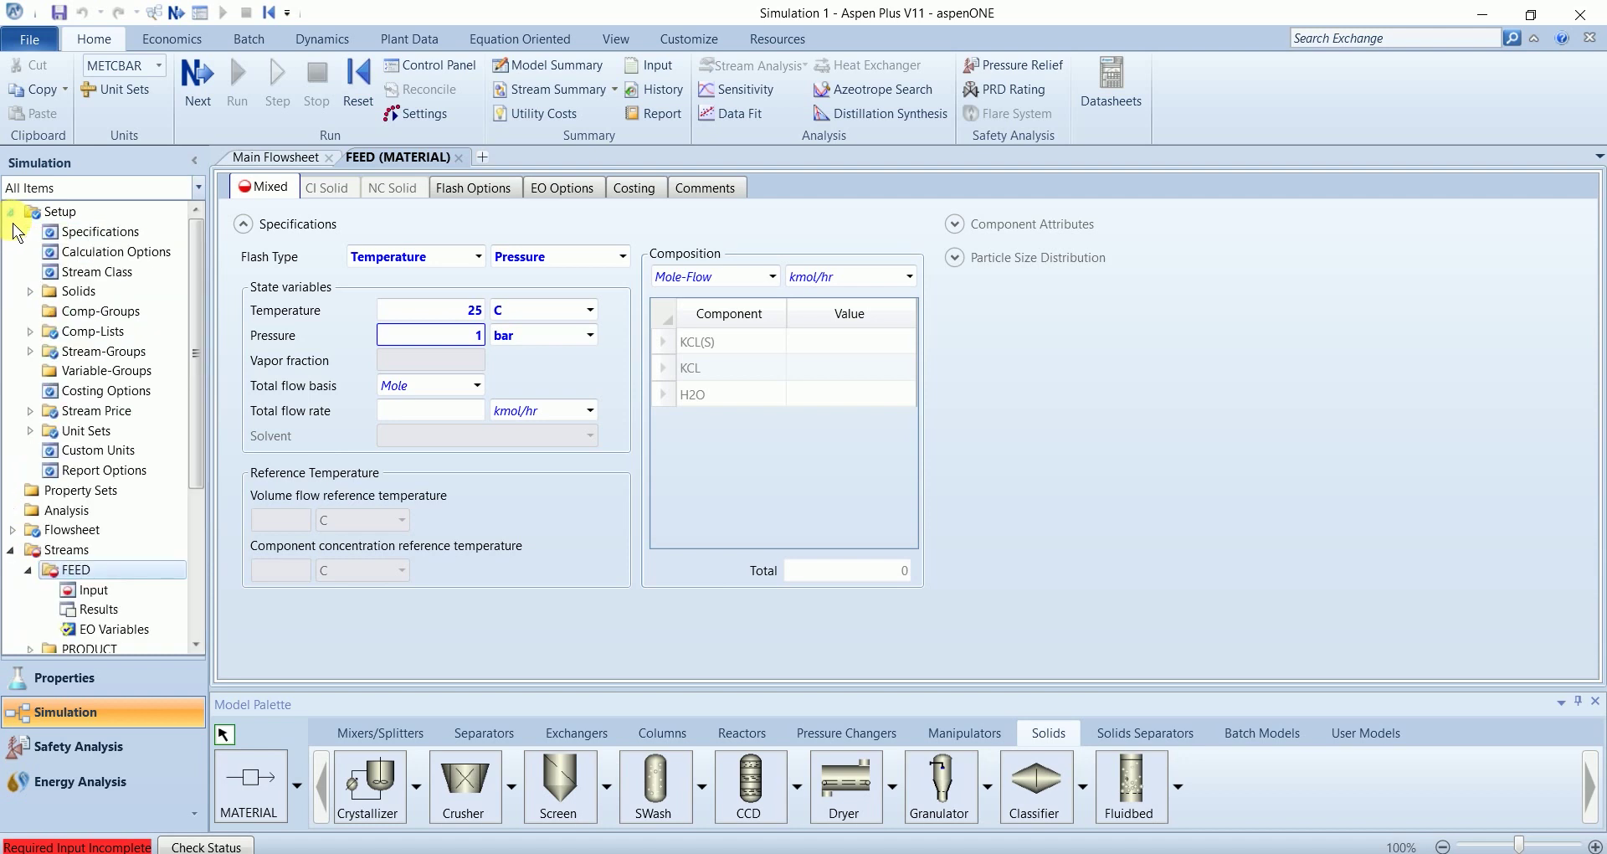
pyautogui.click(67, 293)
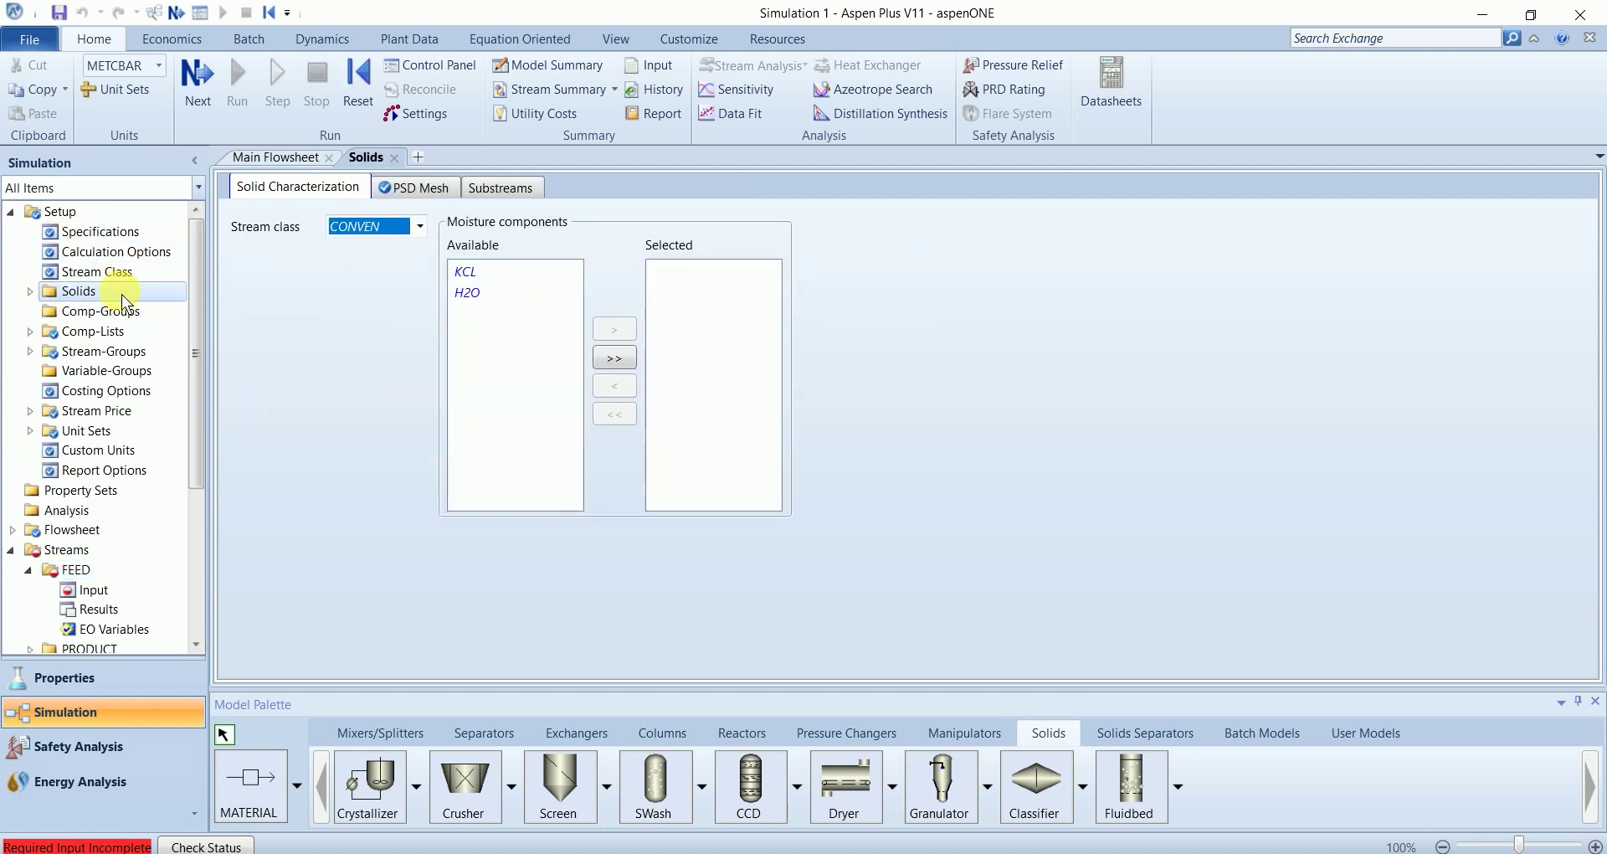
# Step: Move H2O into the selected moisture components under Setup > Solids
pyautogui.click(466, 292)
pyautogui.click(614, 330)
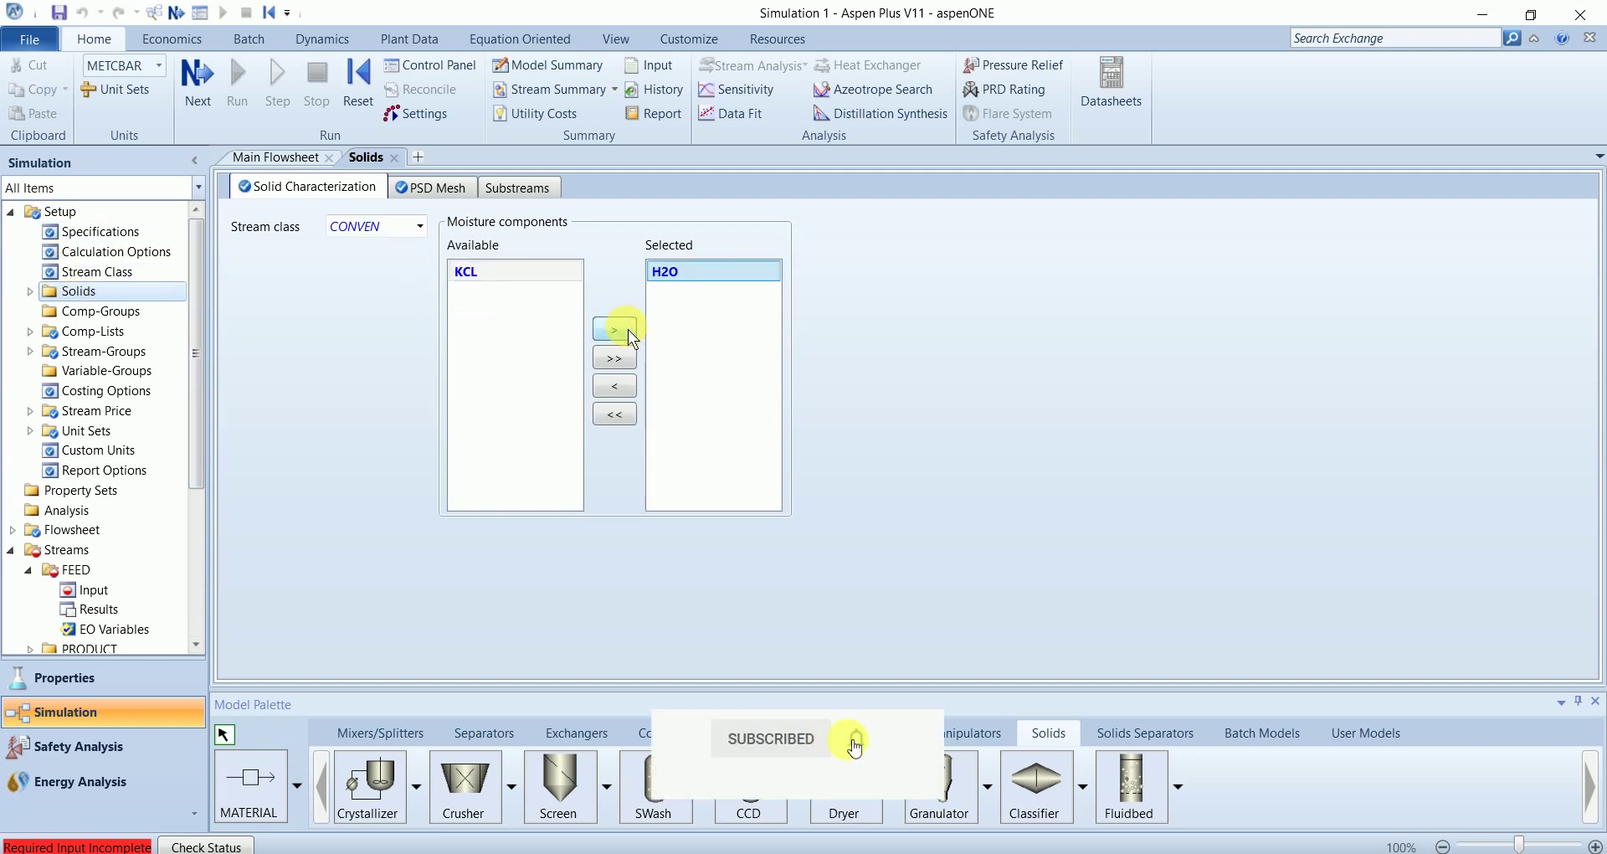
pyautogui.click(97, 237)
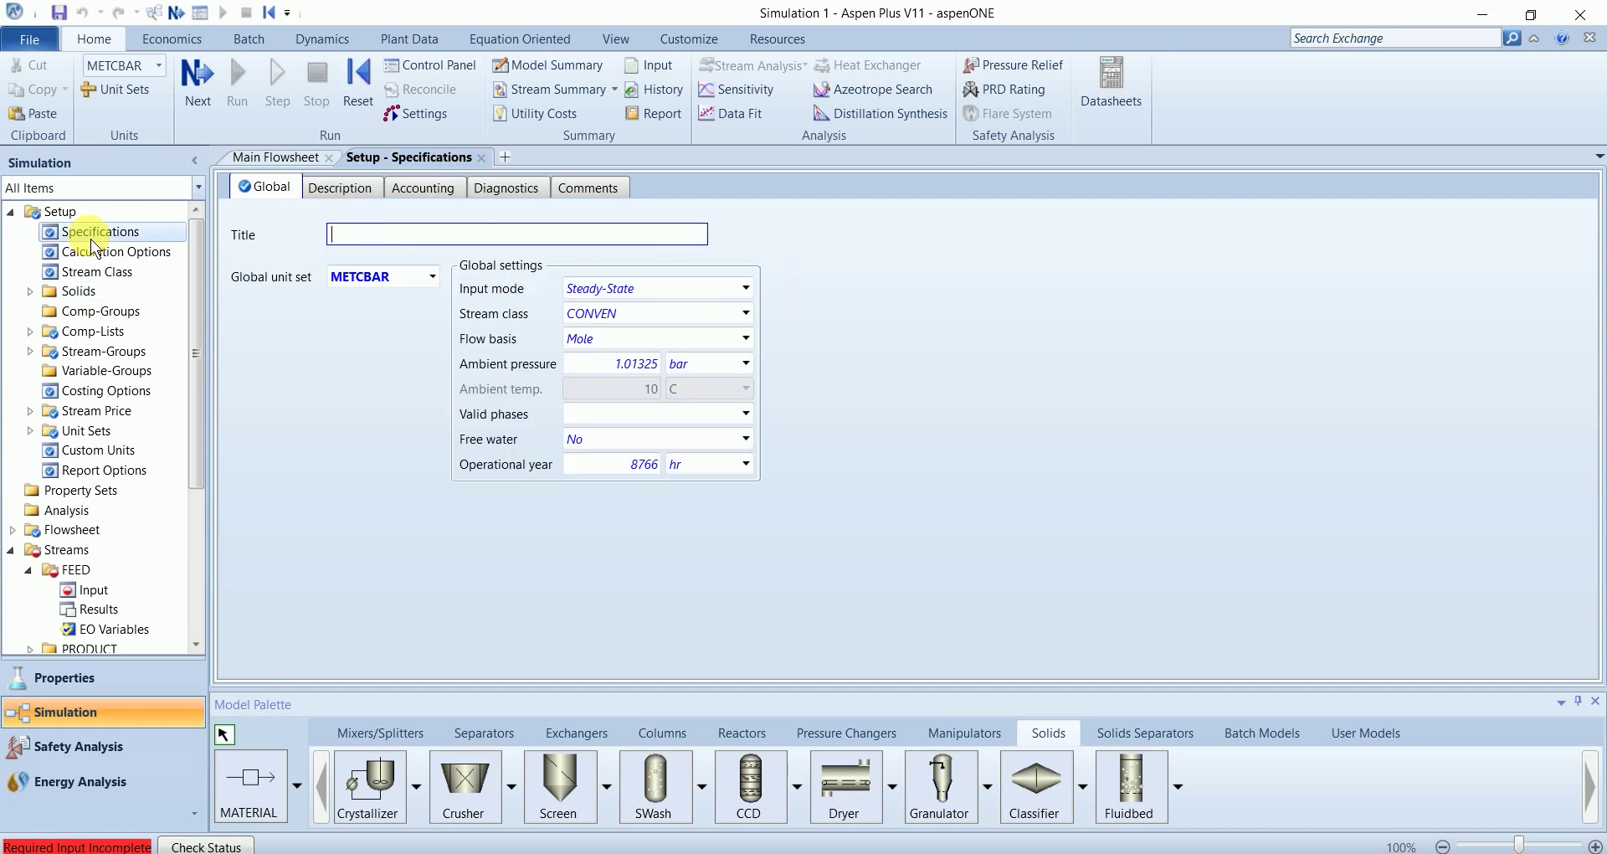
# Step: Set the global stream class to MIXCIPSD and flow basis to Mass
pyautogui.click(746, 316)
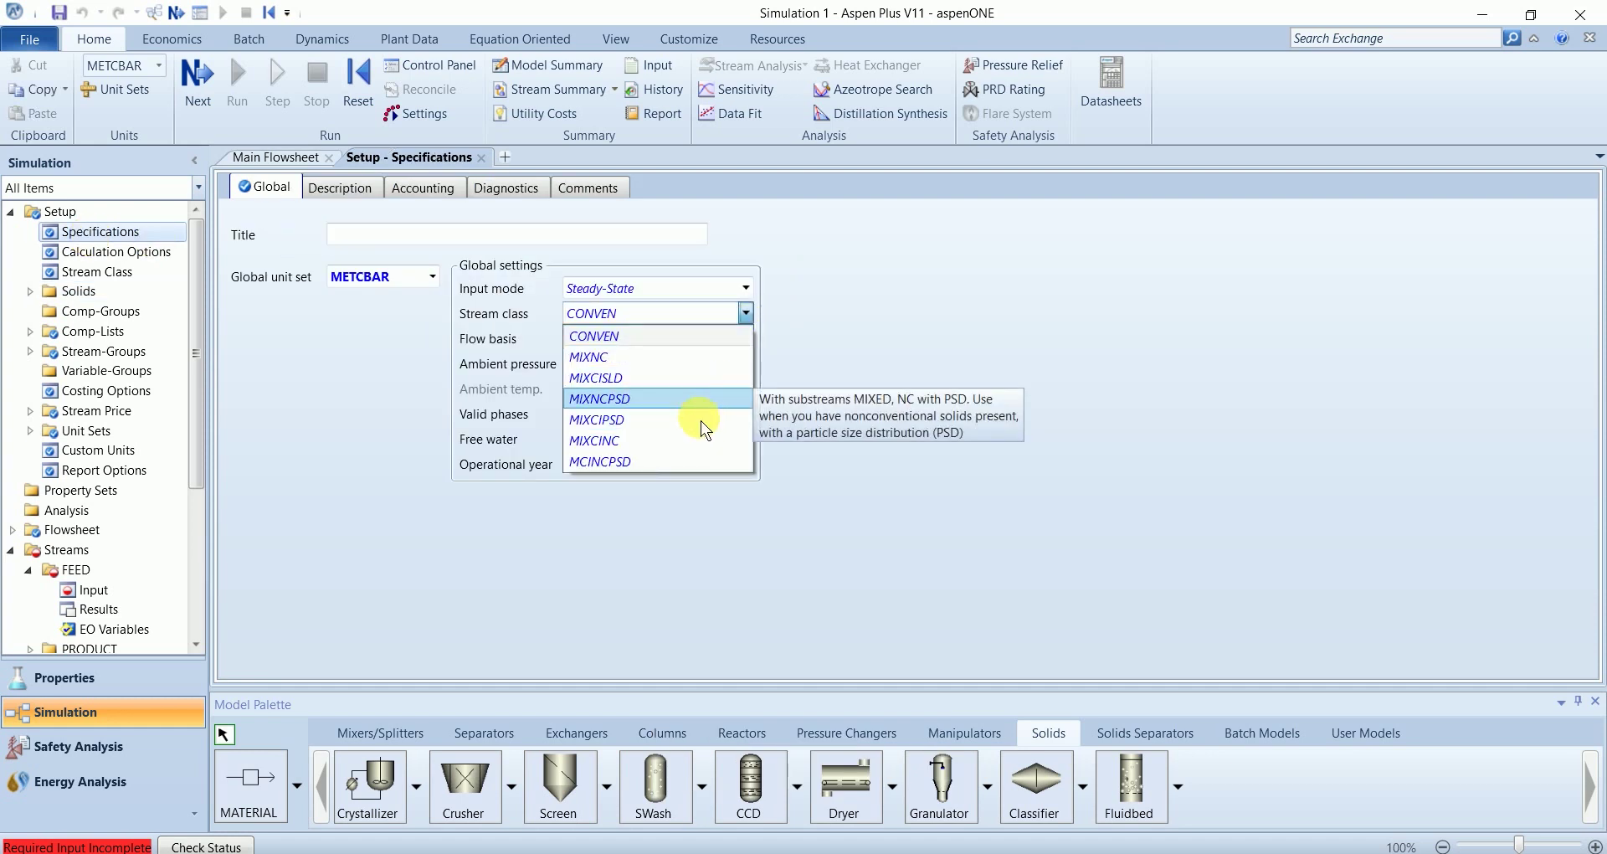
pyautogui.press('Escape')
pyautogui.click(701, 394)
pyautogui.click(744, 339)
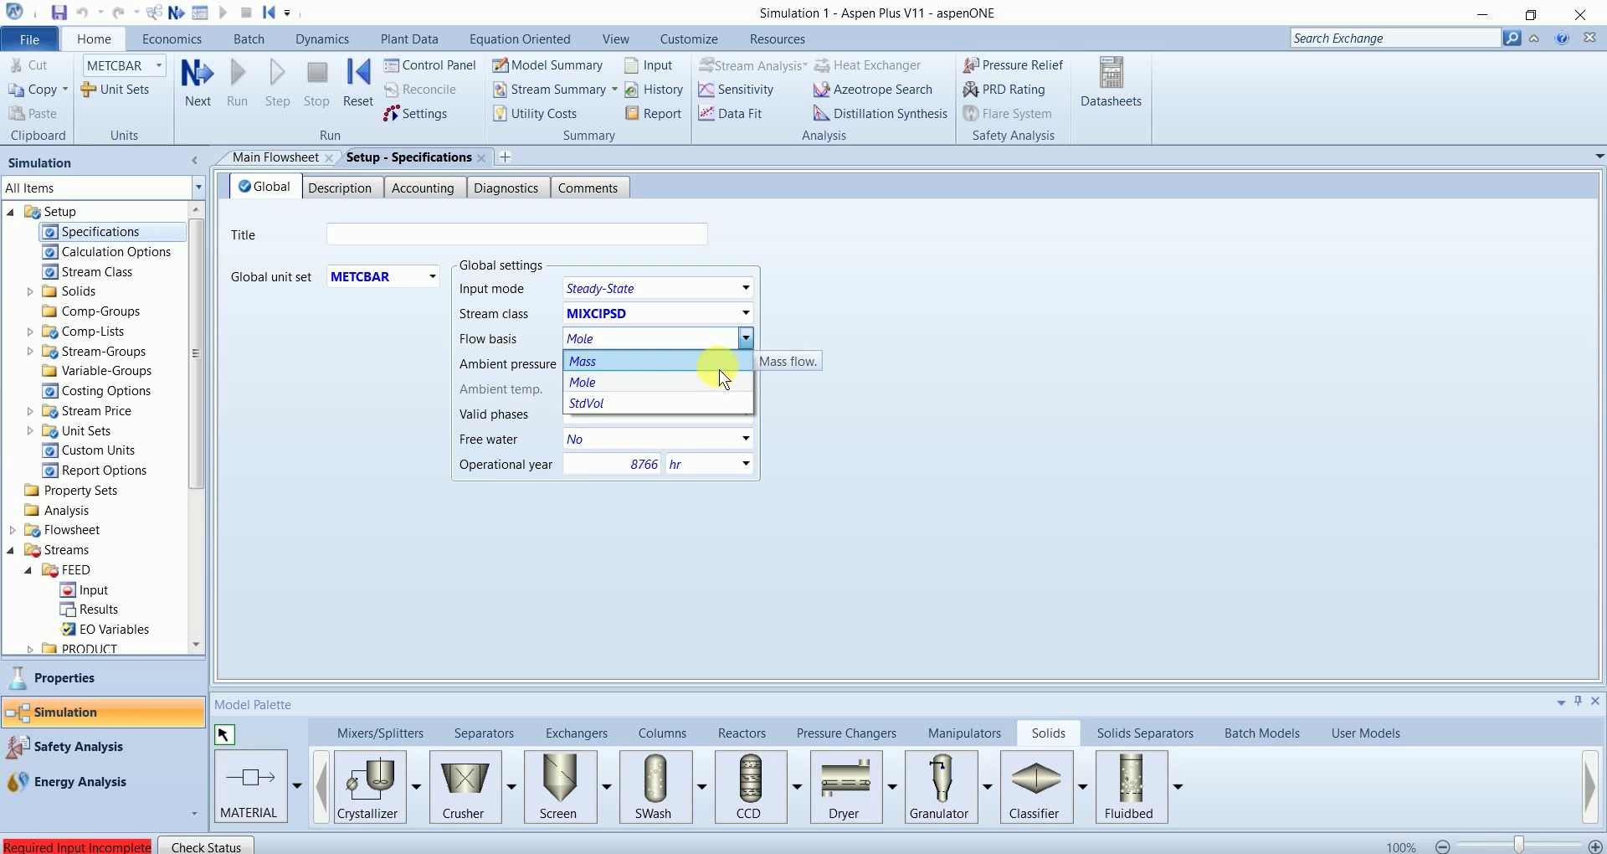
pyautogui.click(720, 367)
pyautogui.click(459, 414)
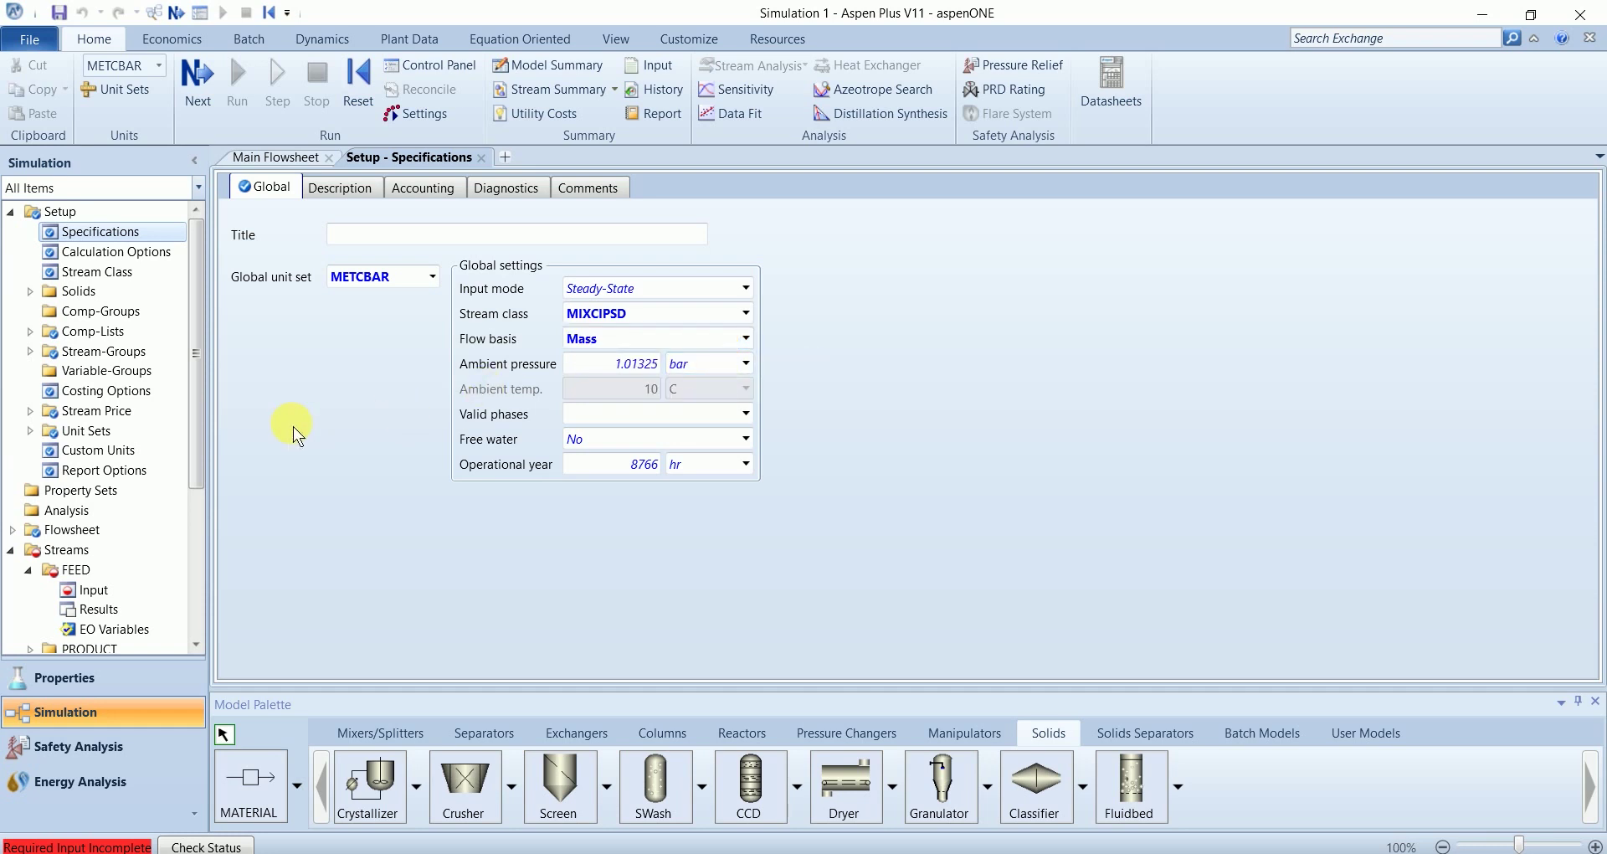
pyautogui.click(481, 159)
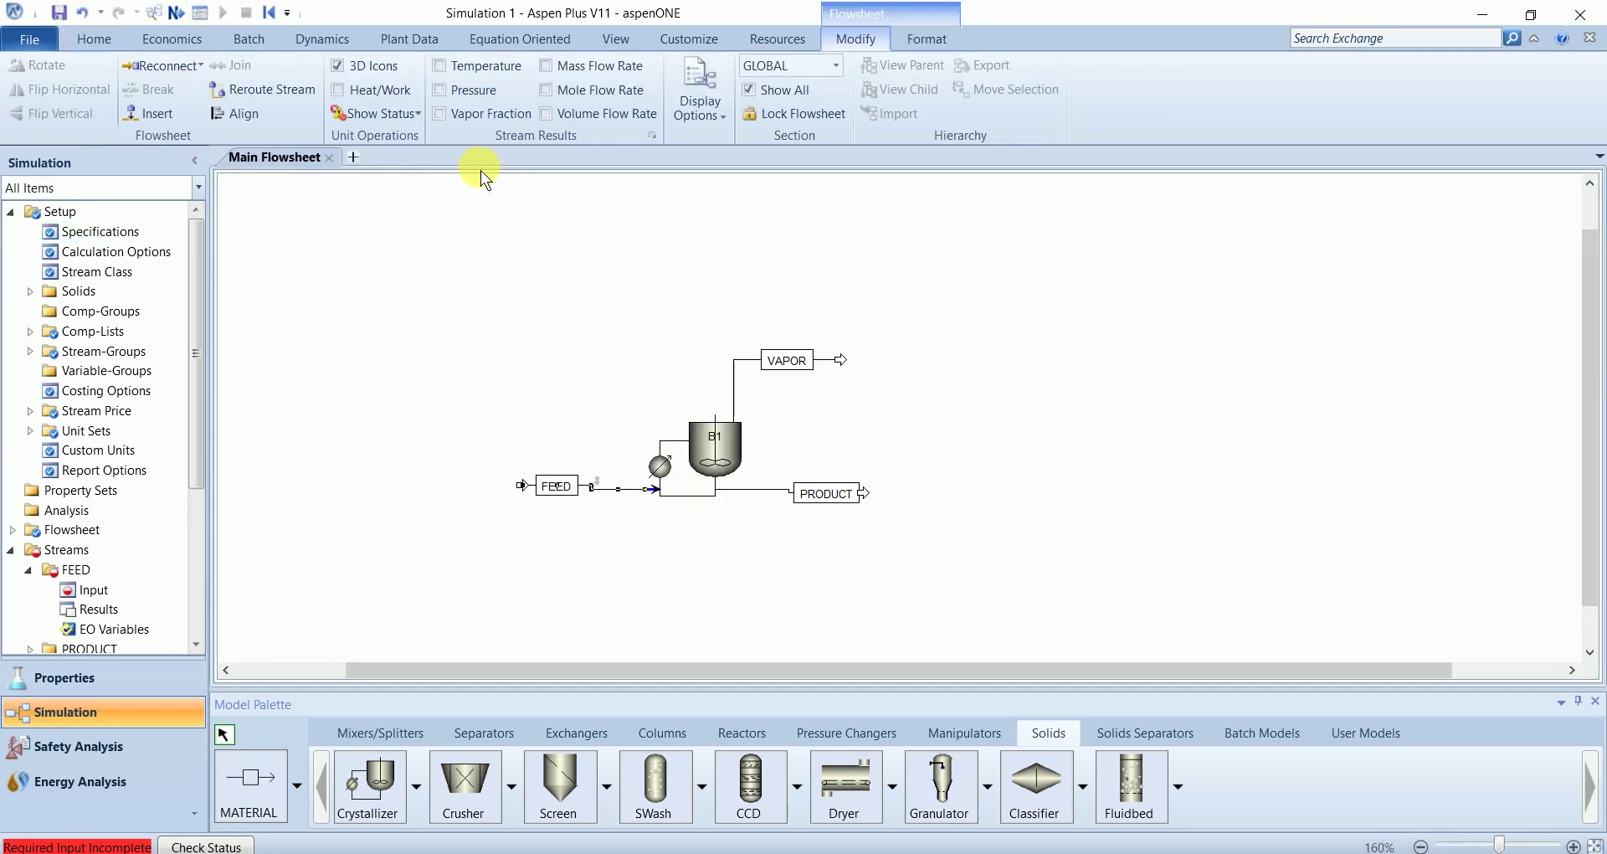
# Step: Give FEED a Mass total flow of 1000 kg/hr
pyautogui.doubleClick(599, 490)
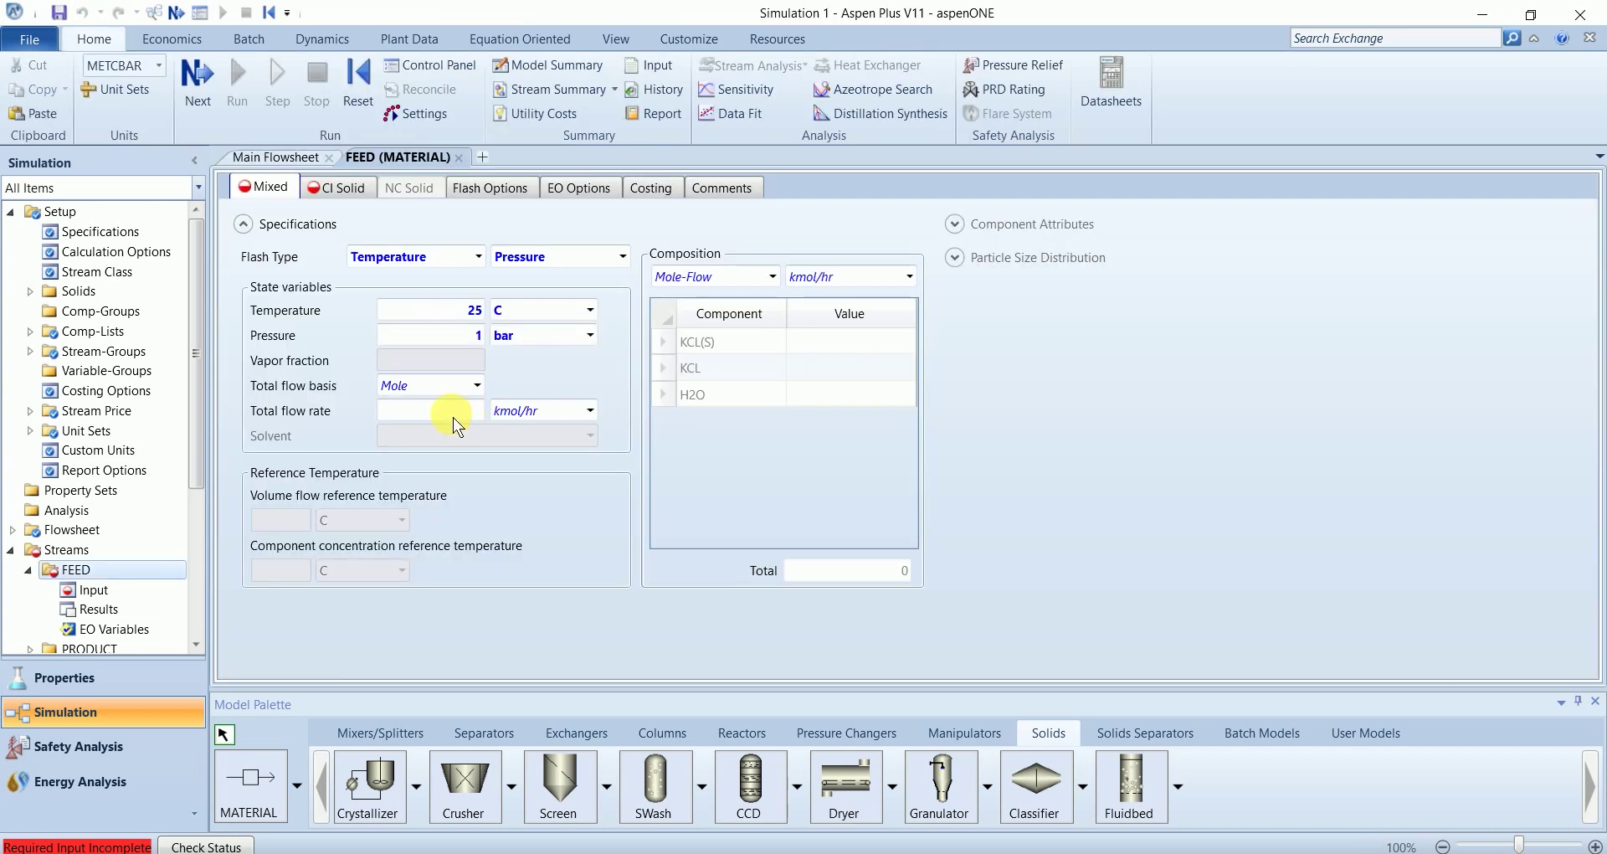
pyautogui.click(476, 385)
pyautogui.click(460, 415)
pyautogui.write('1000')
pyautogui.press('Return')
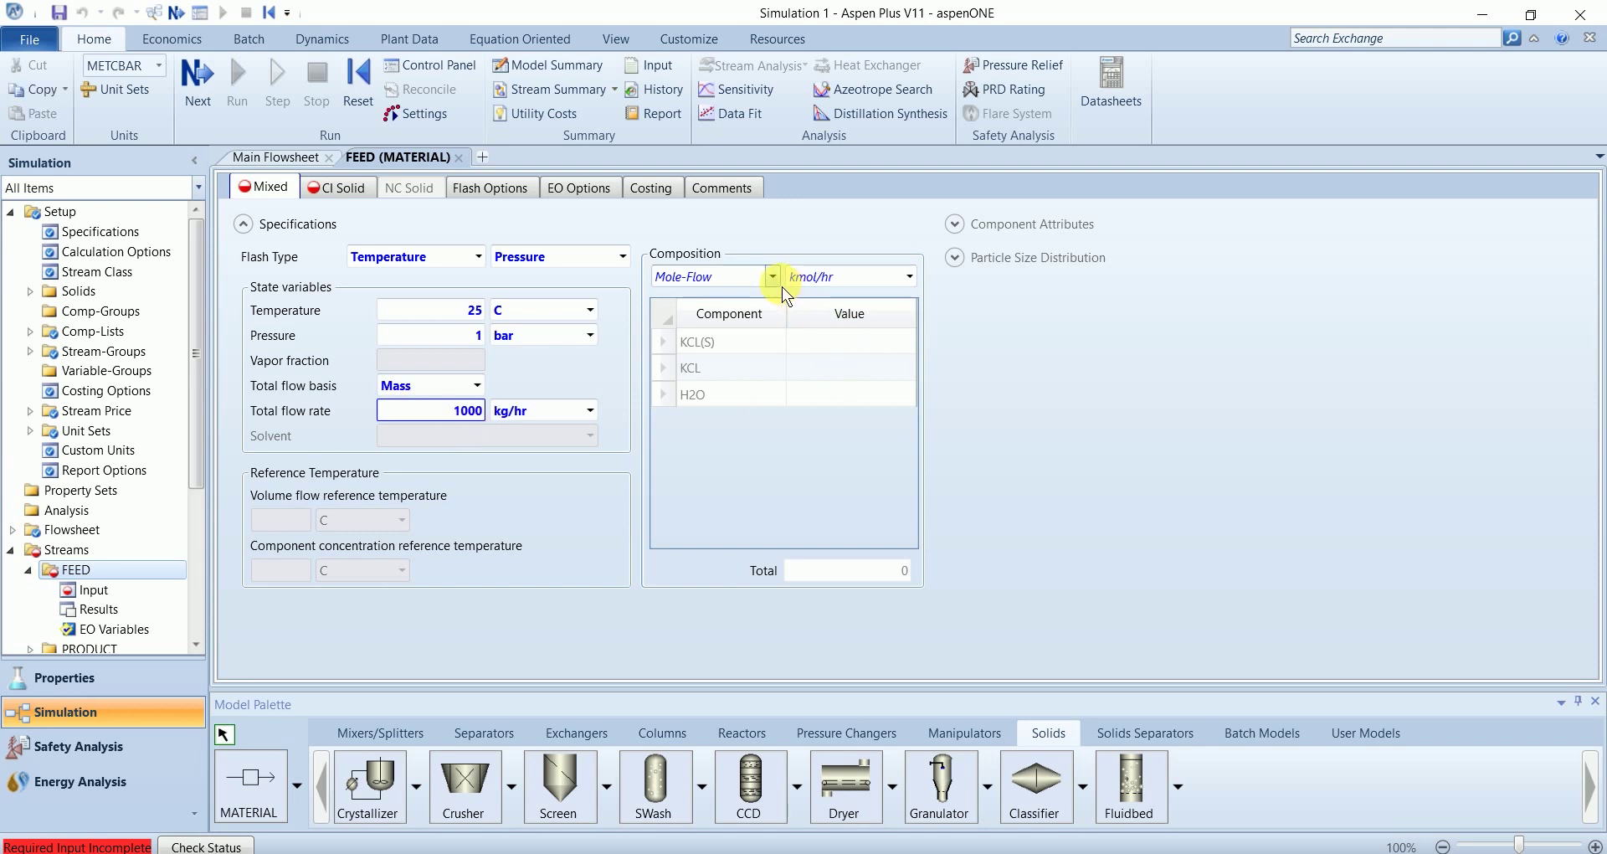
# Step: Enter FEED composition as mass fractions: KCL 0.74, H2O 0.26
pyautogui.click(775, 280)
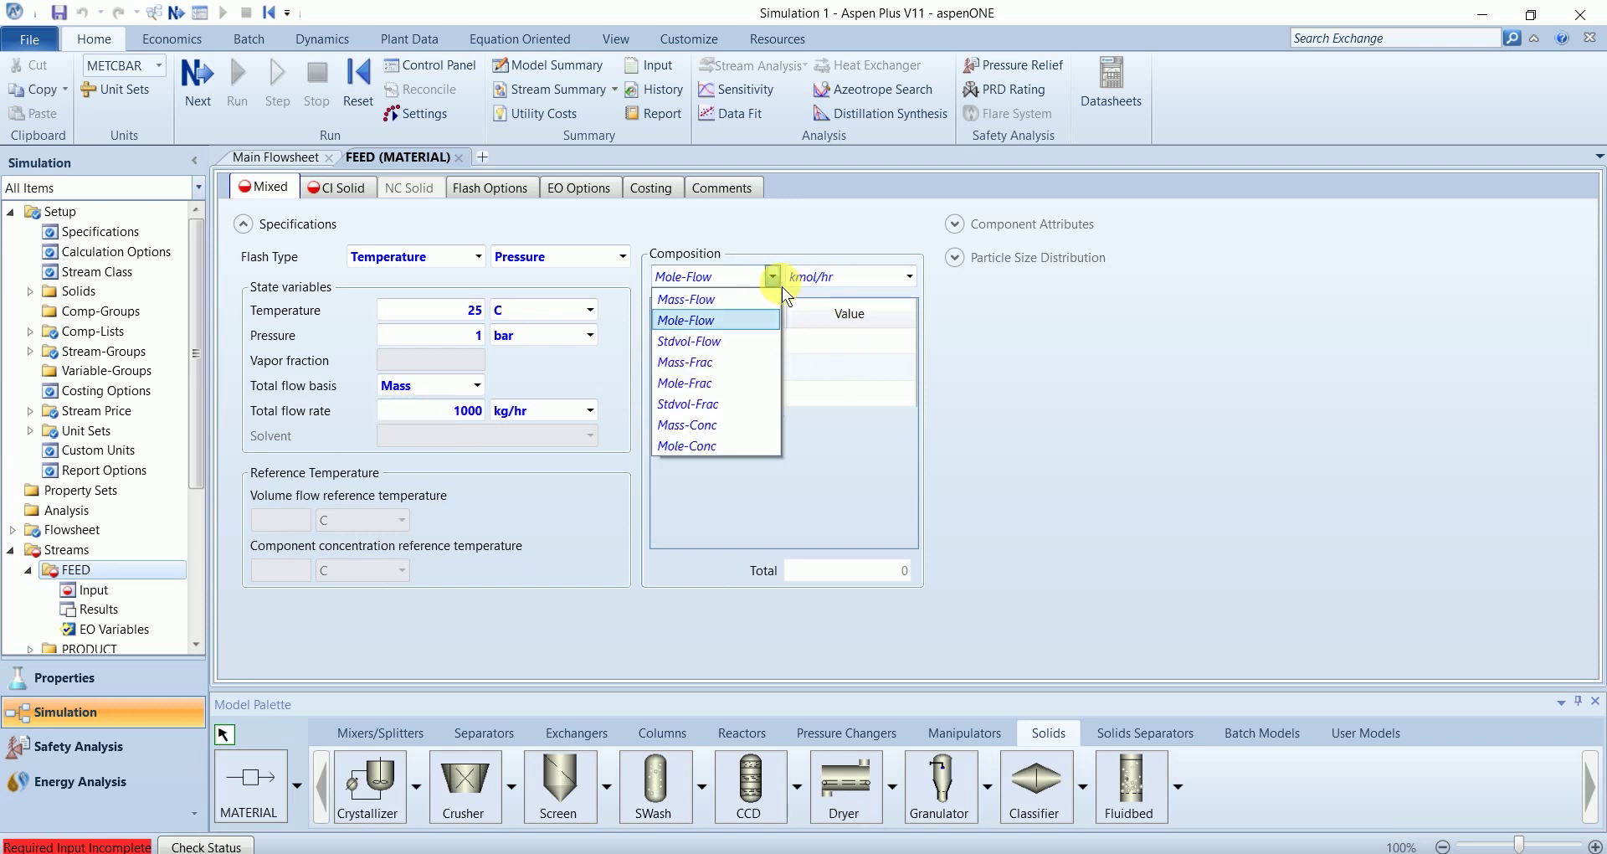
pyautogui.click(730, 366)
pyautogui.click(823, 369)
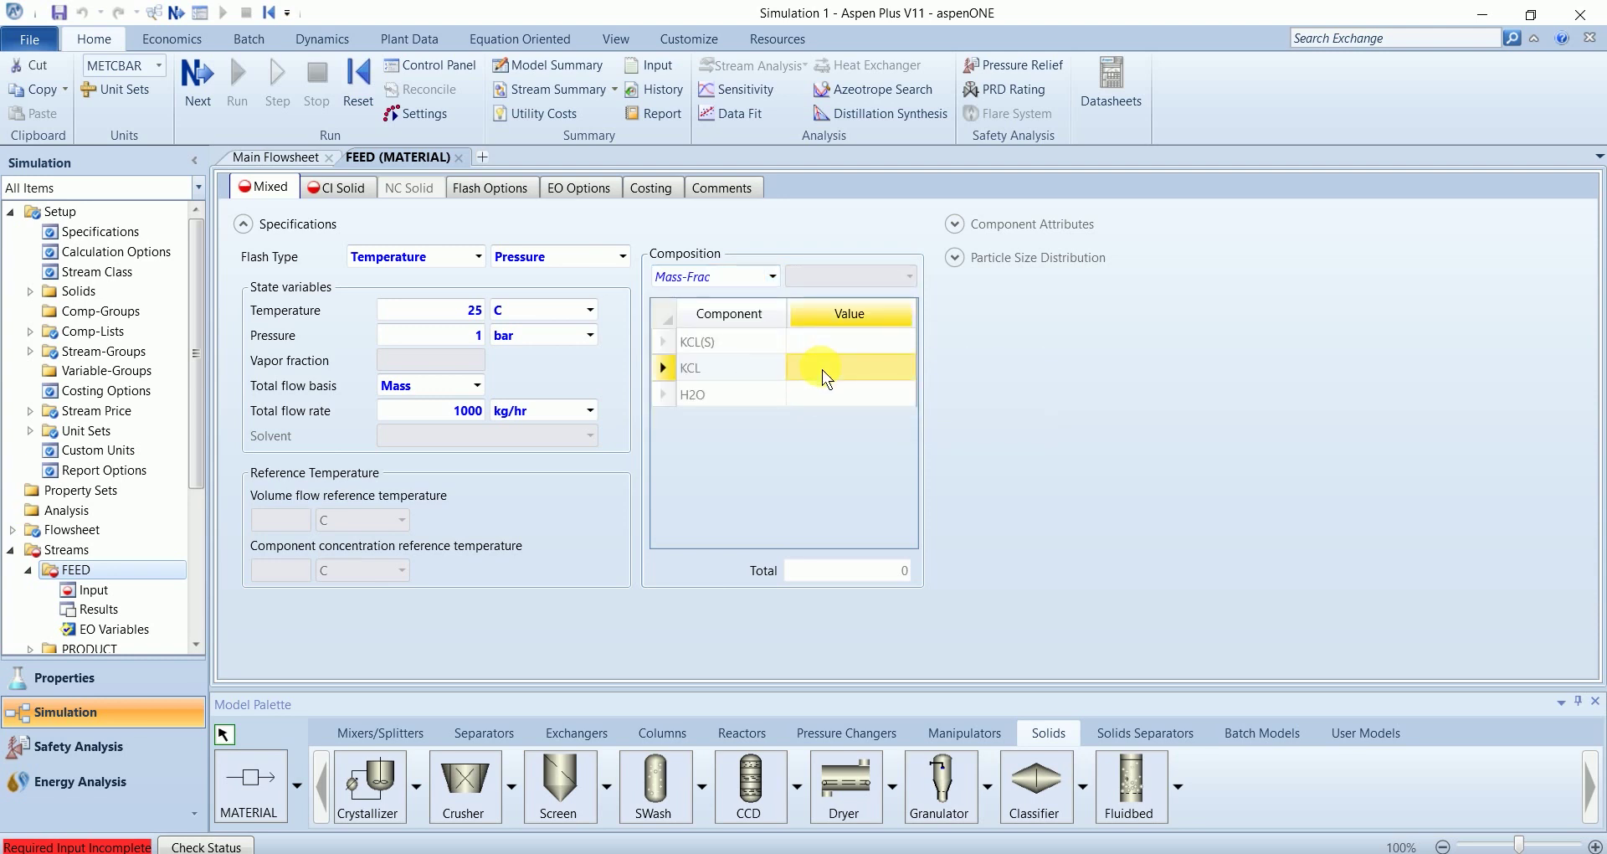
pyautogui.write('0.74')
pyautogui.press('Return')
pyautogui.write('0')
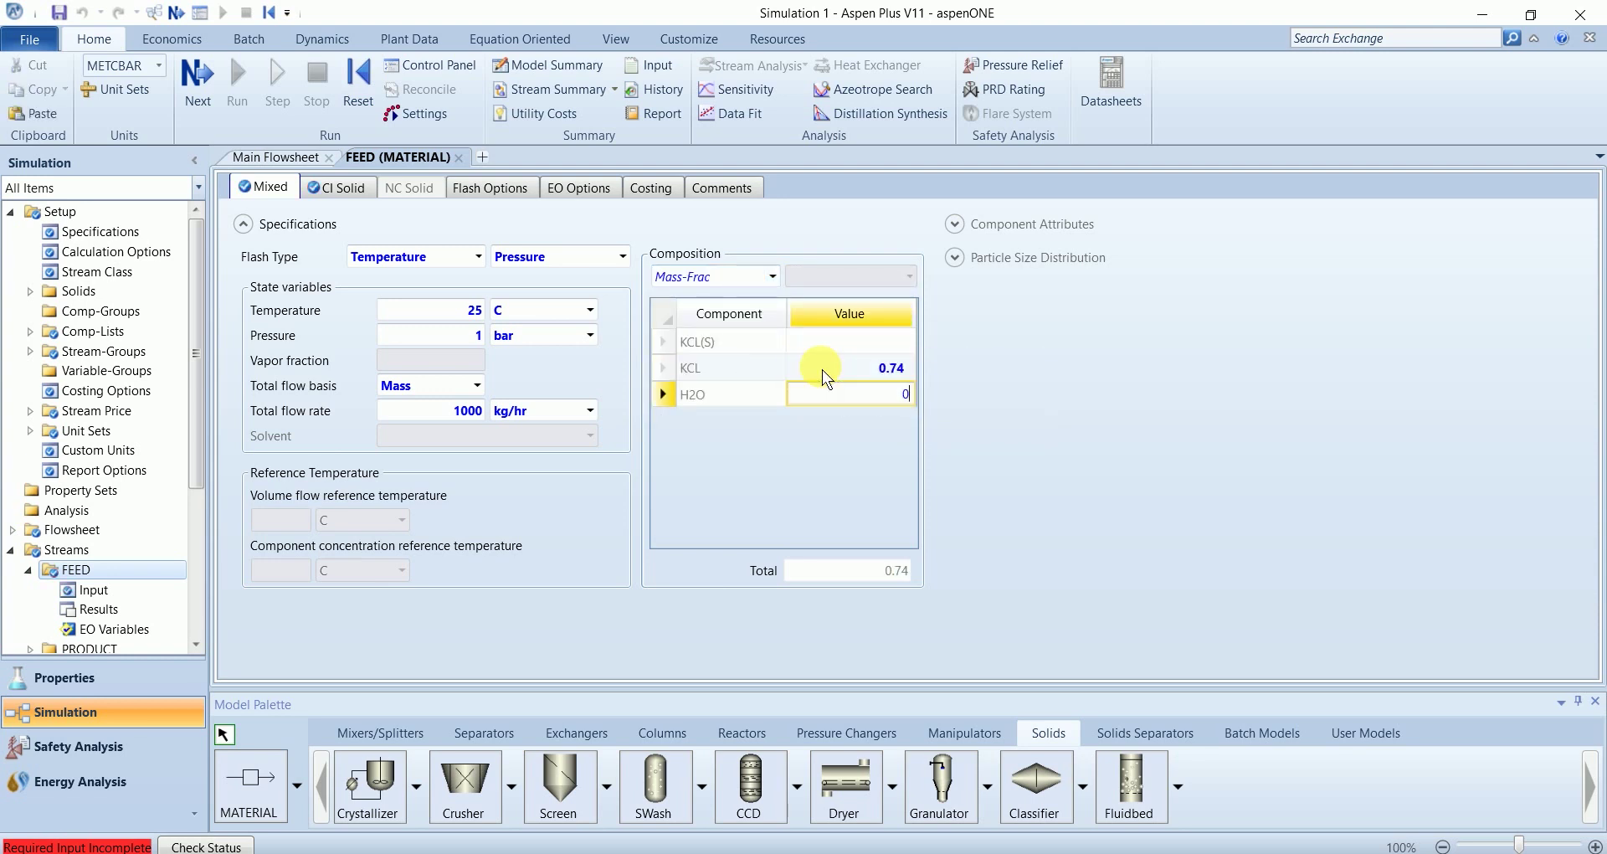
pyautogui.write('.26')
pyautogui.press('Return')
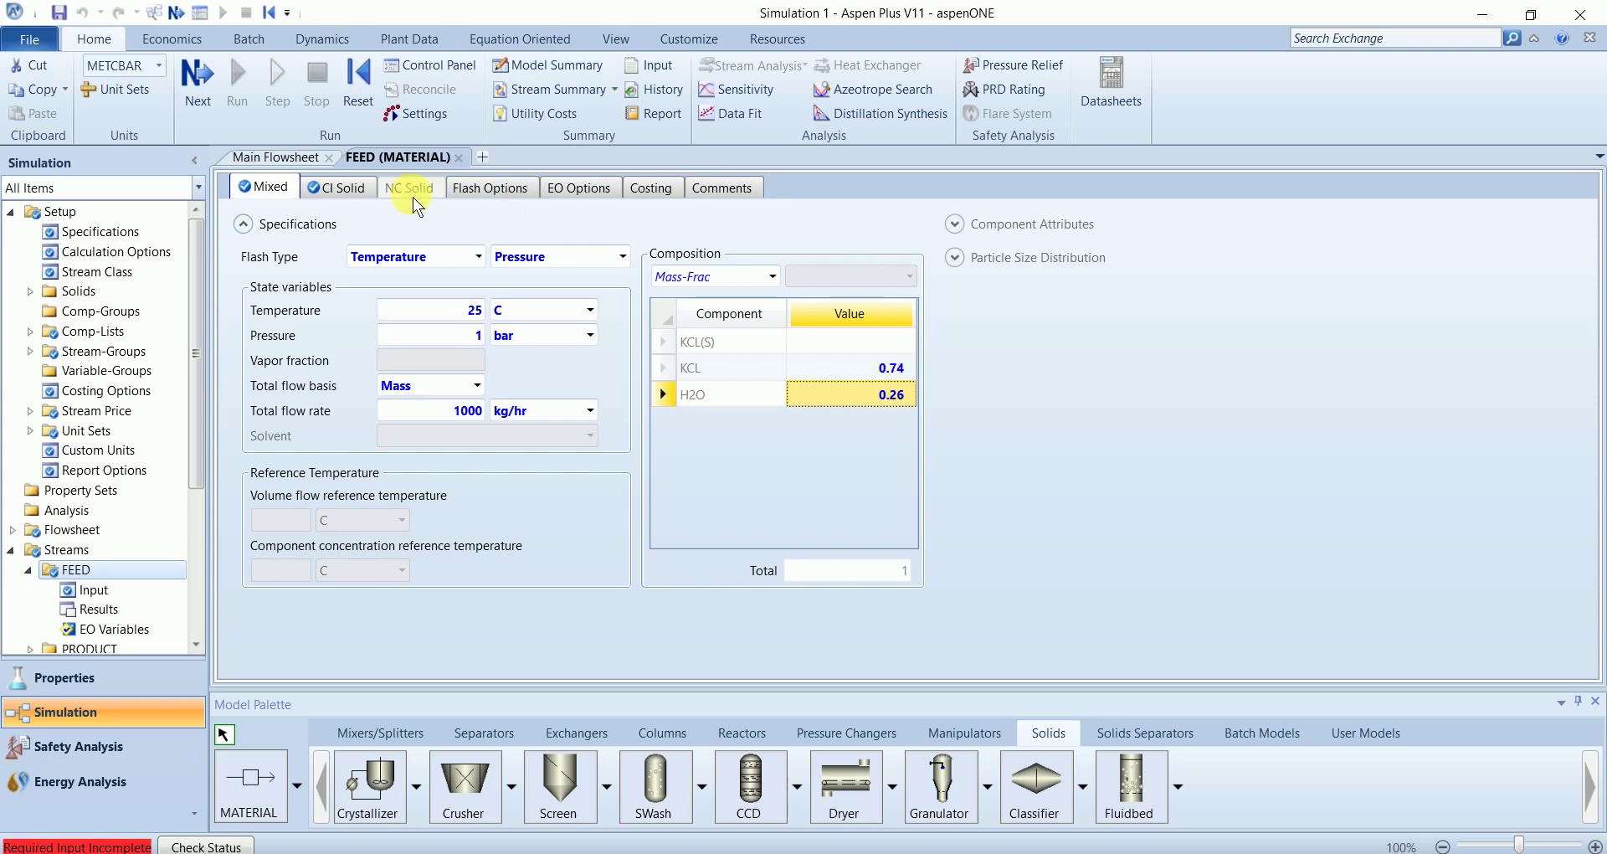
pyautogui.click(459, 157)
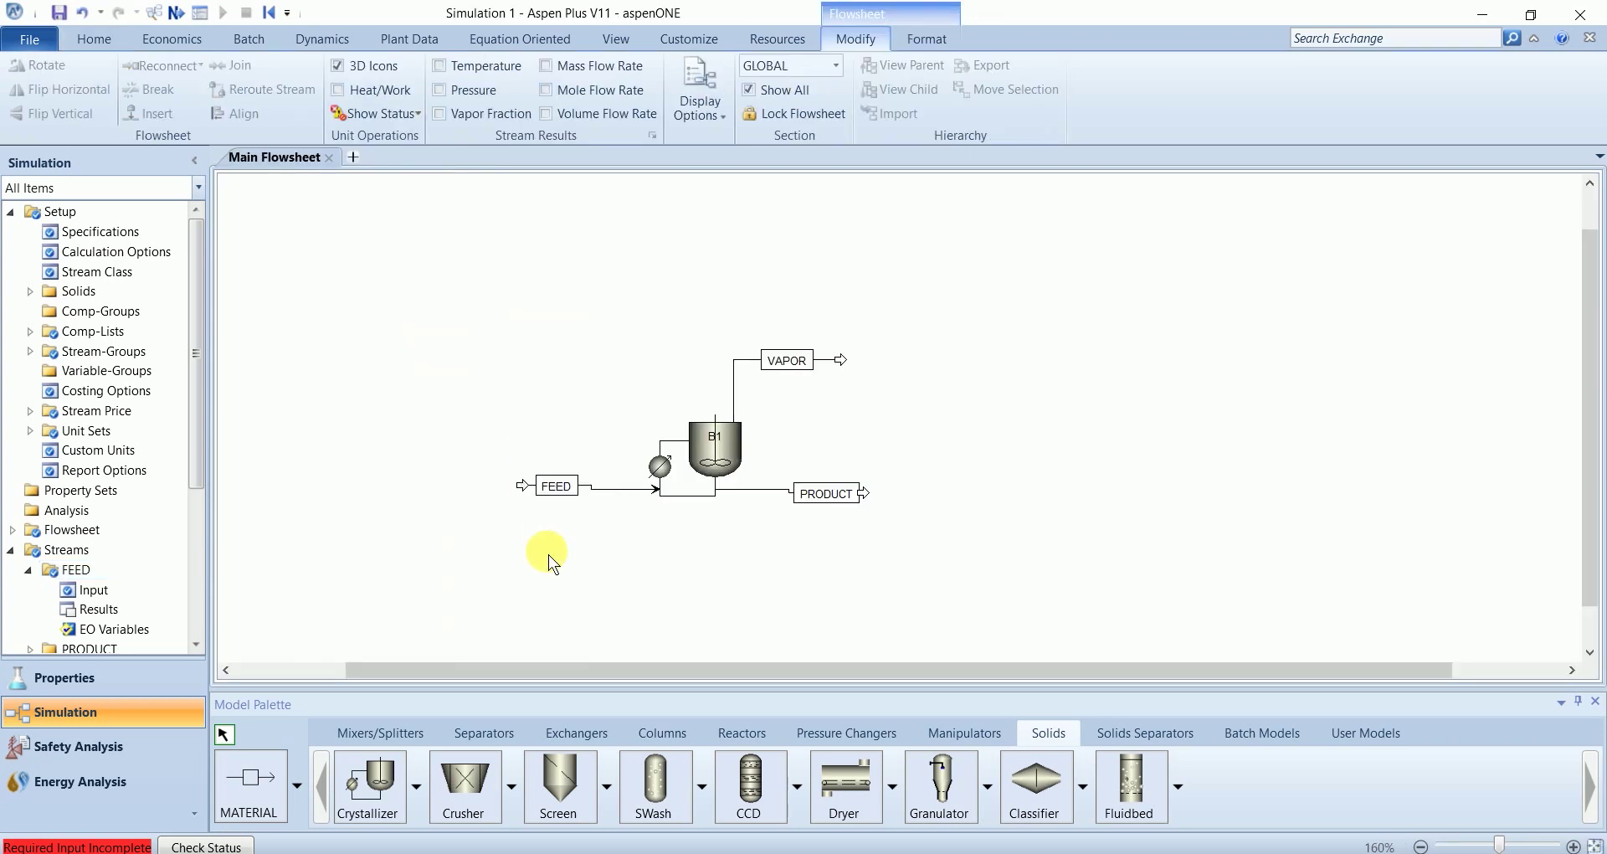
# Step: In B1 specifications, change the first operating condition from Temperature to Heat duty
pyautogui.doubleClick(716, 472)
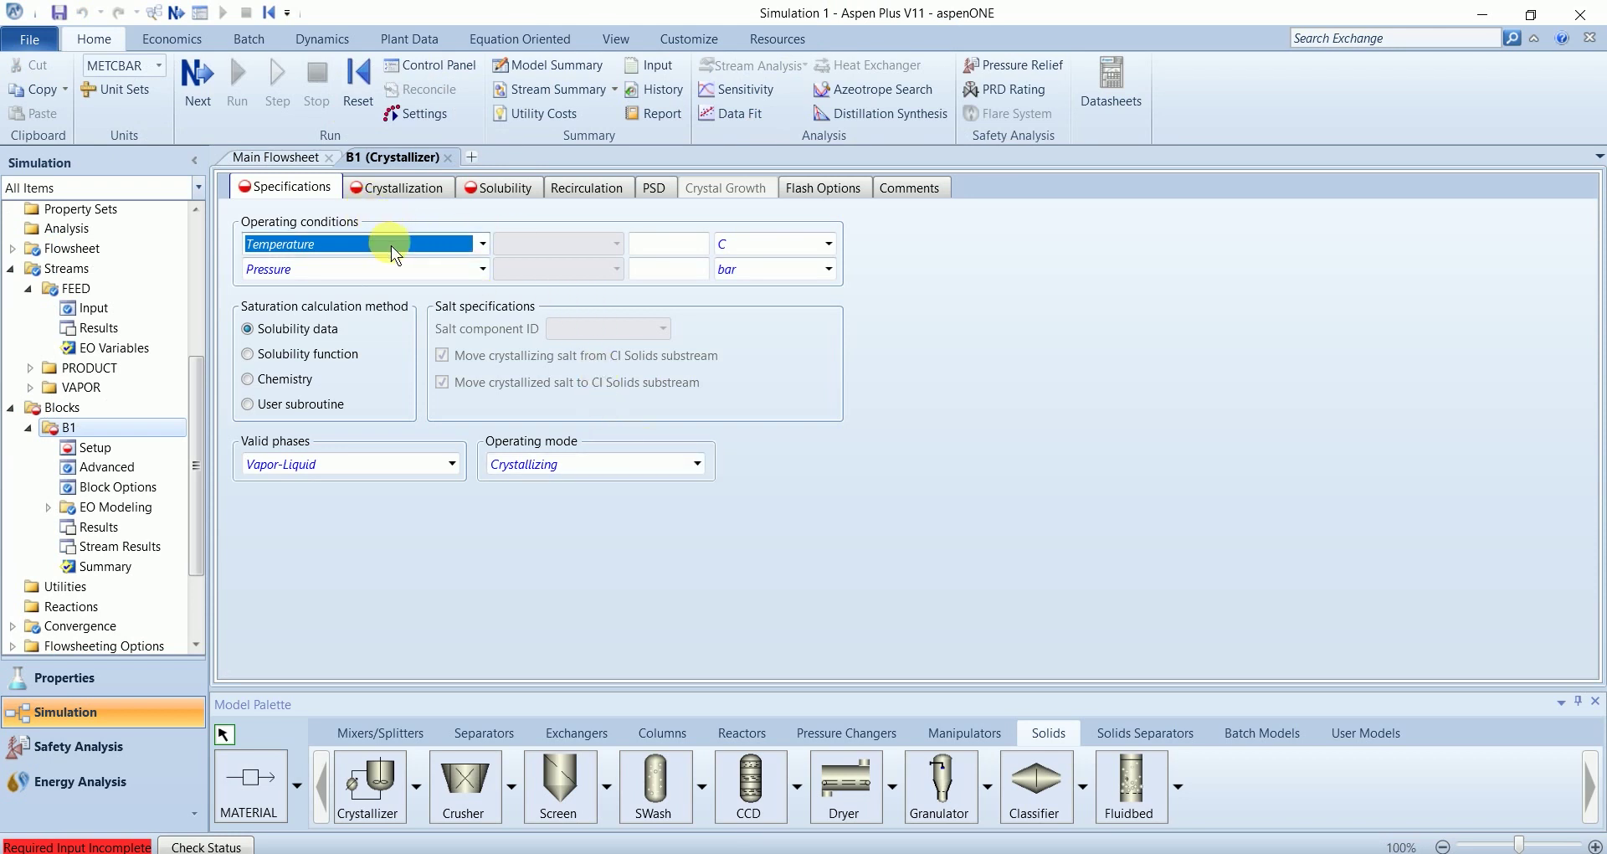
pyautogui.click(484, 244)
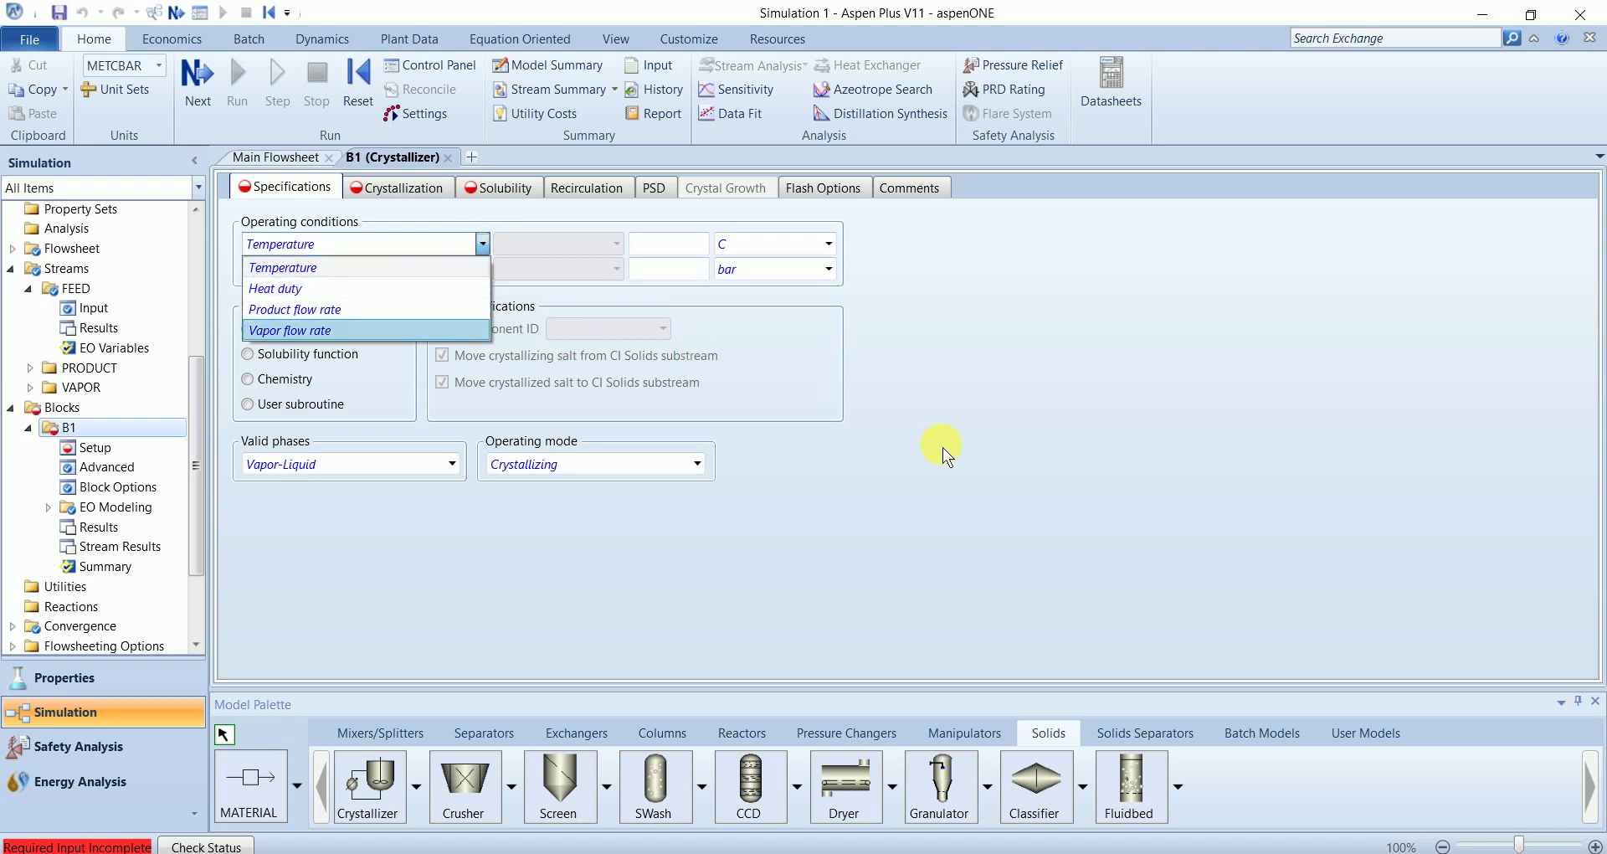
pyautogui.click(367, 267)
pyautogui.click(463, 248)
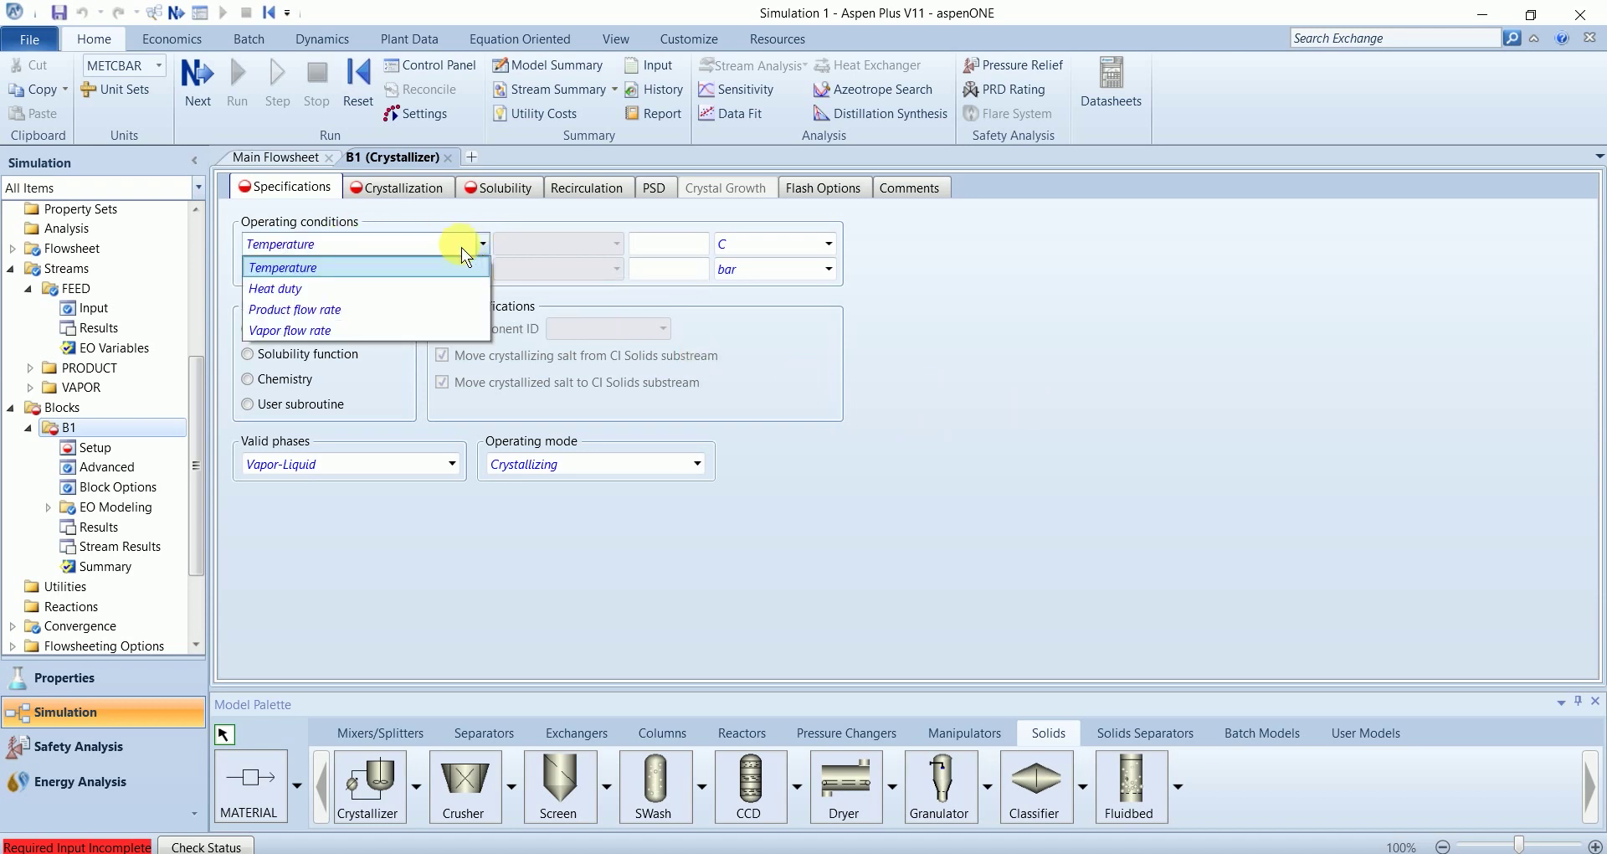
pyautogui.click(809, 410)
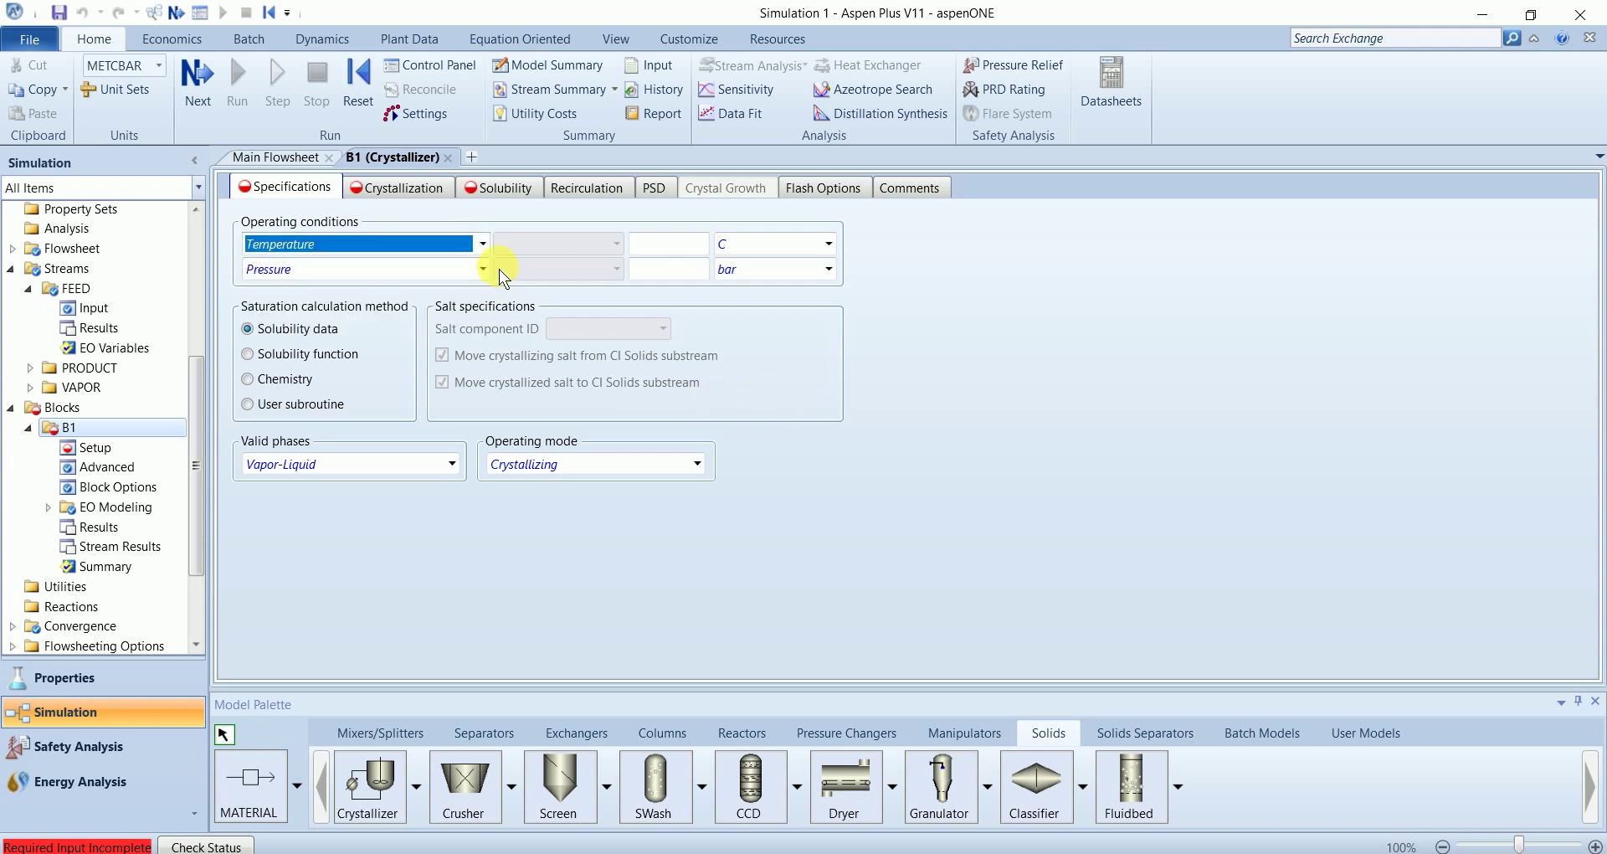
pyautogui.click(482, 246)
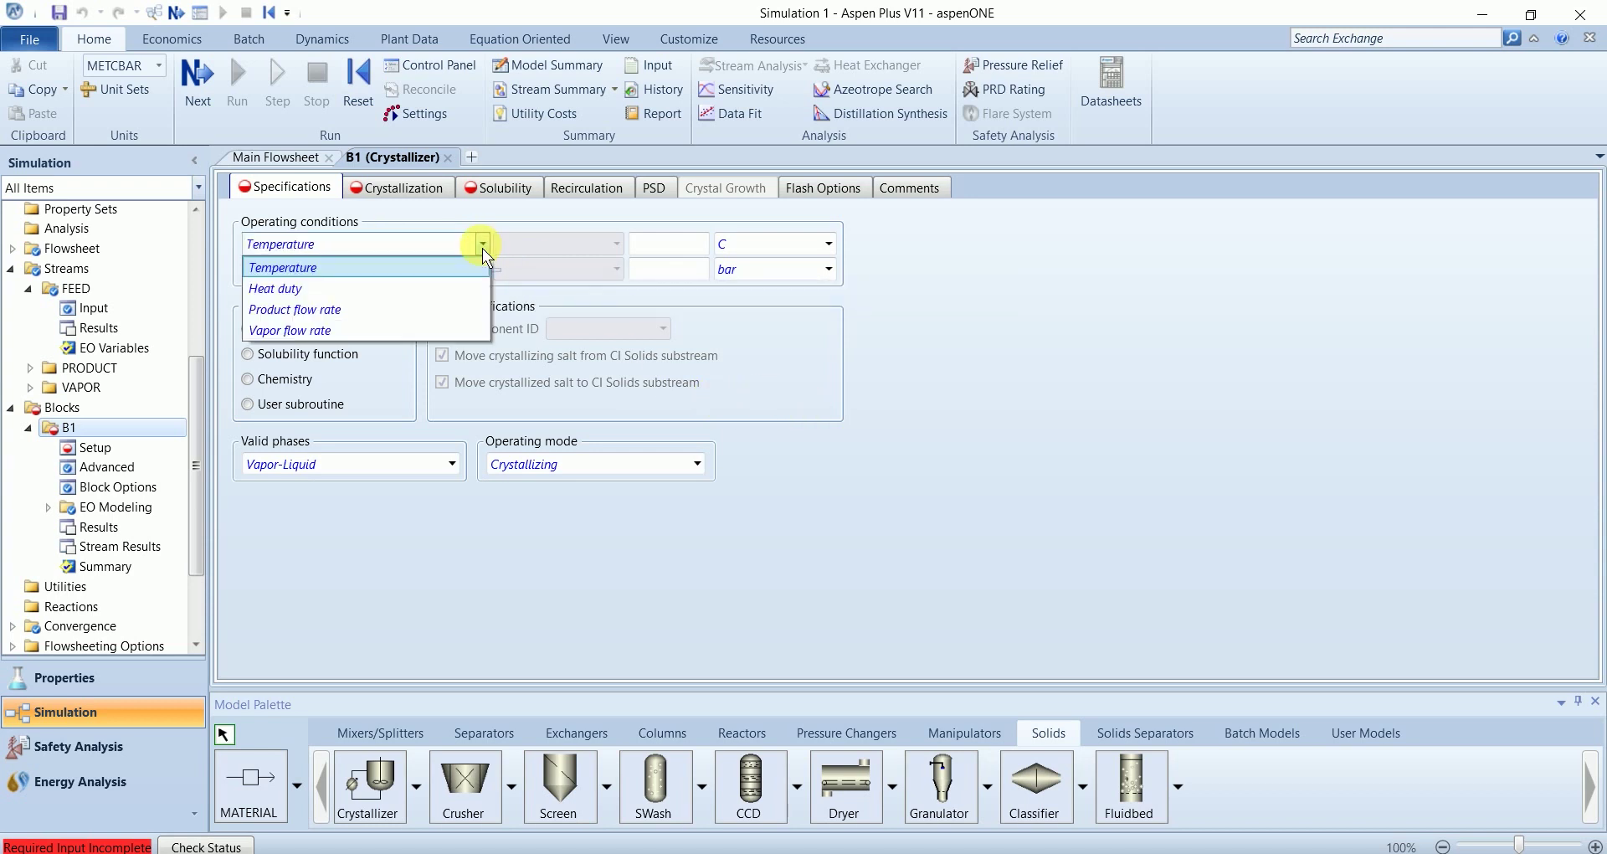
pyautogui.click(419, 288)
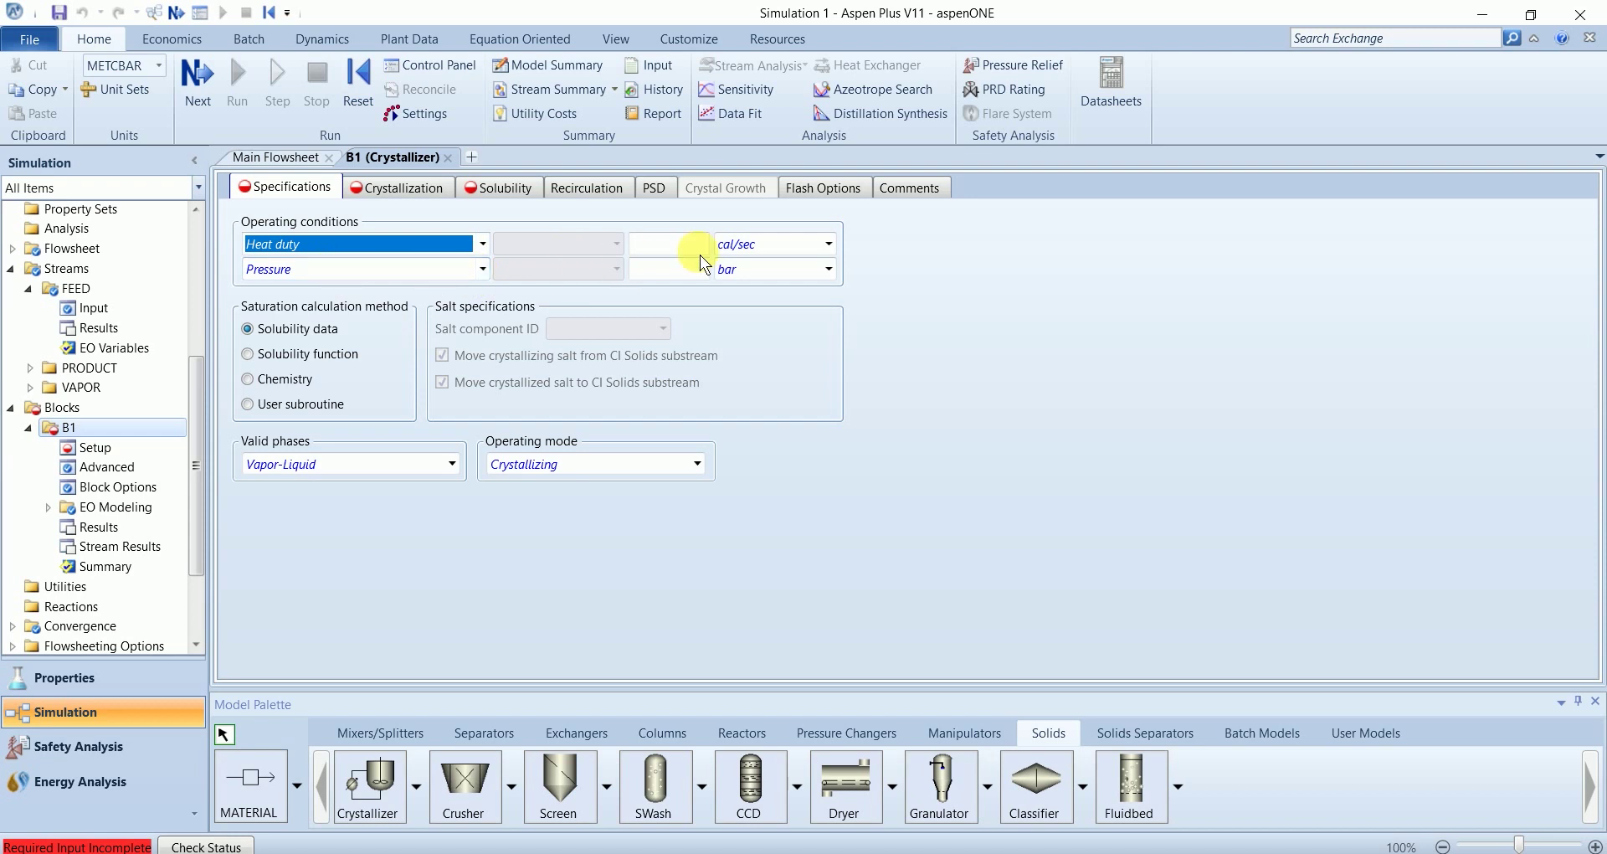
# Step: Enter a 300 kW heat duty and 1 bar pressure for B1
pyautogui.click(679, 246)
pyautogui.write('300')
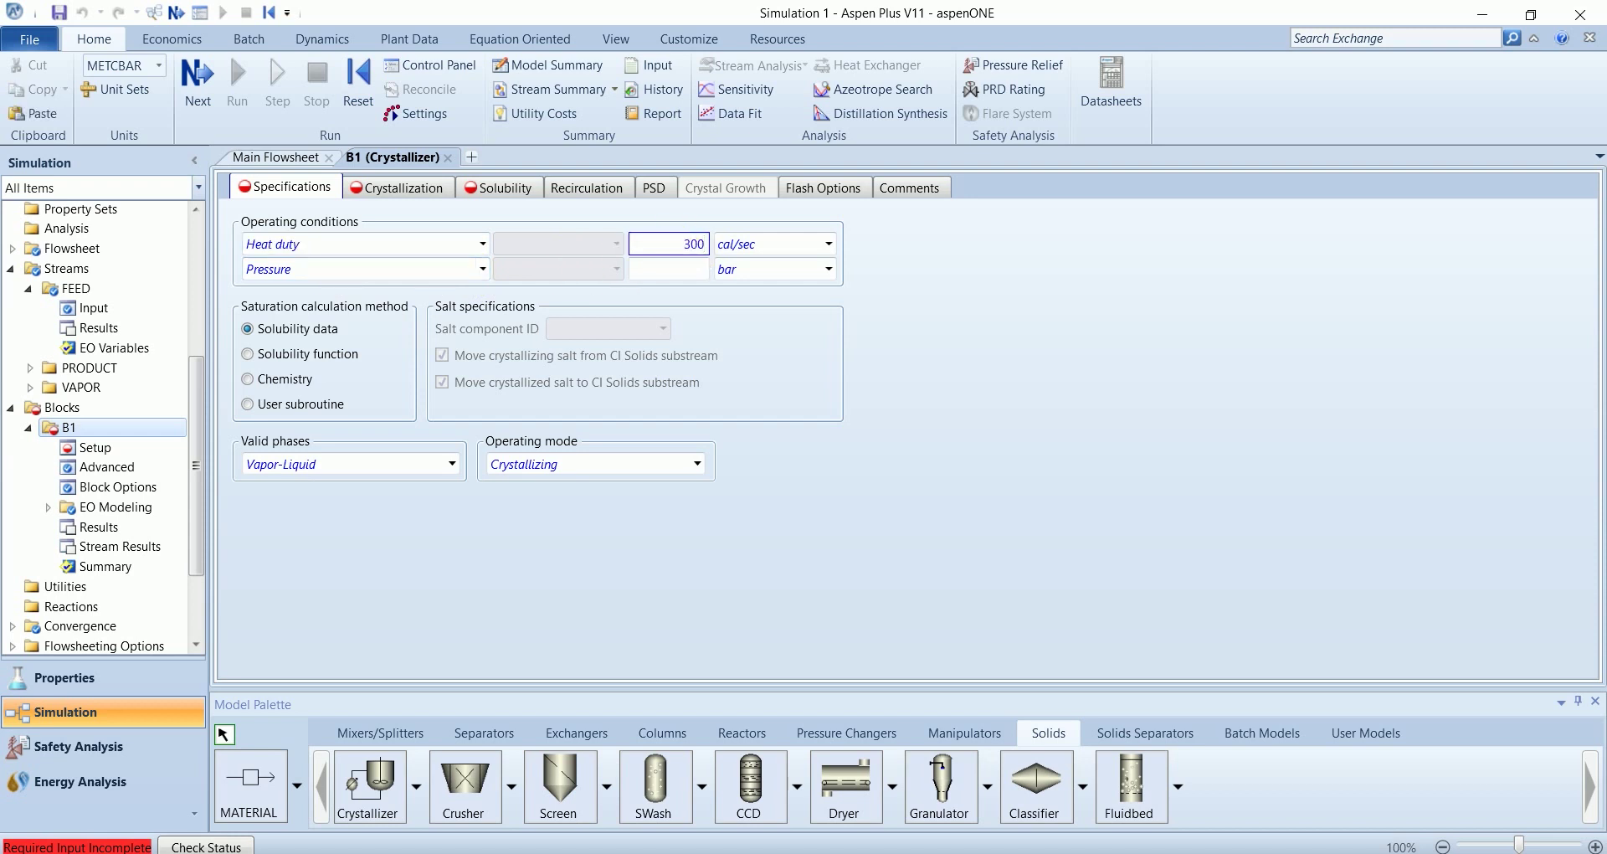
pyautogui.click(835, 243)
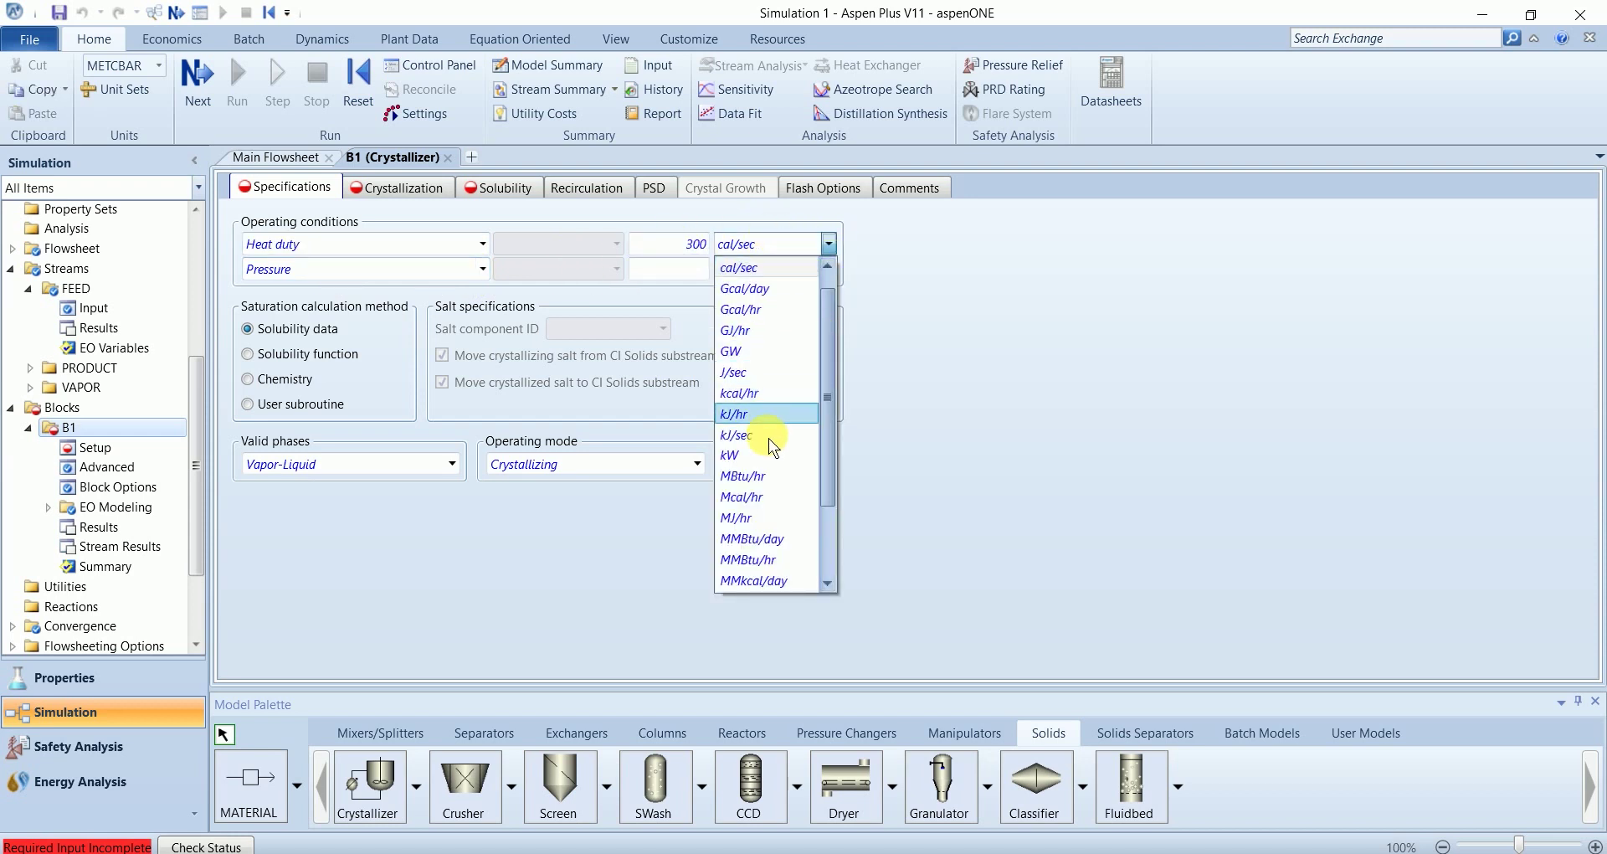
pyautogui.click(768, 414)
pyautogui.click(688, 284)
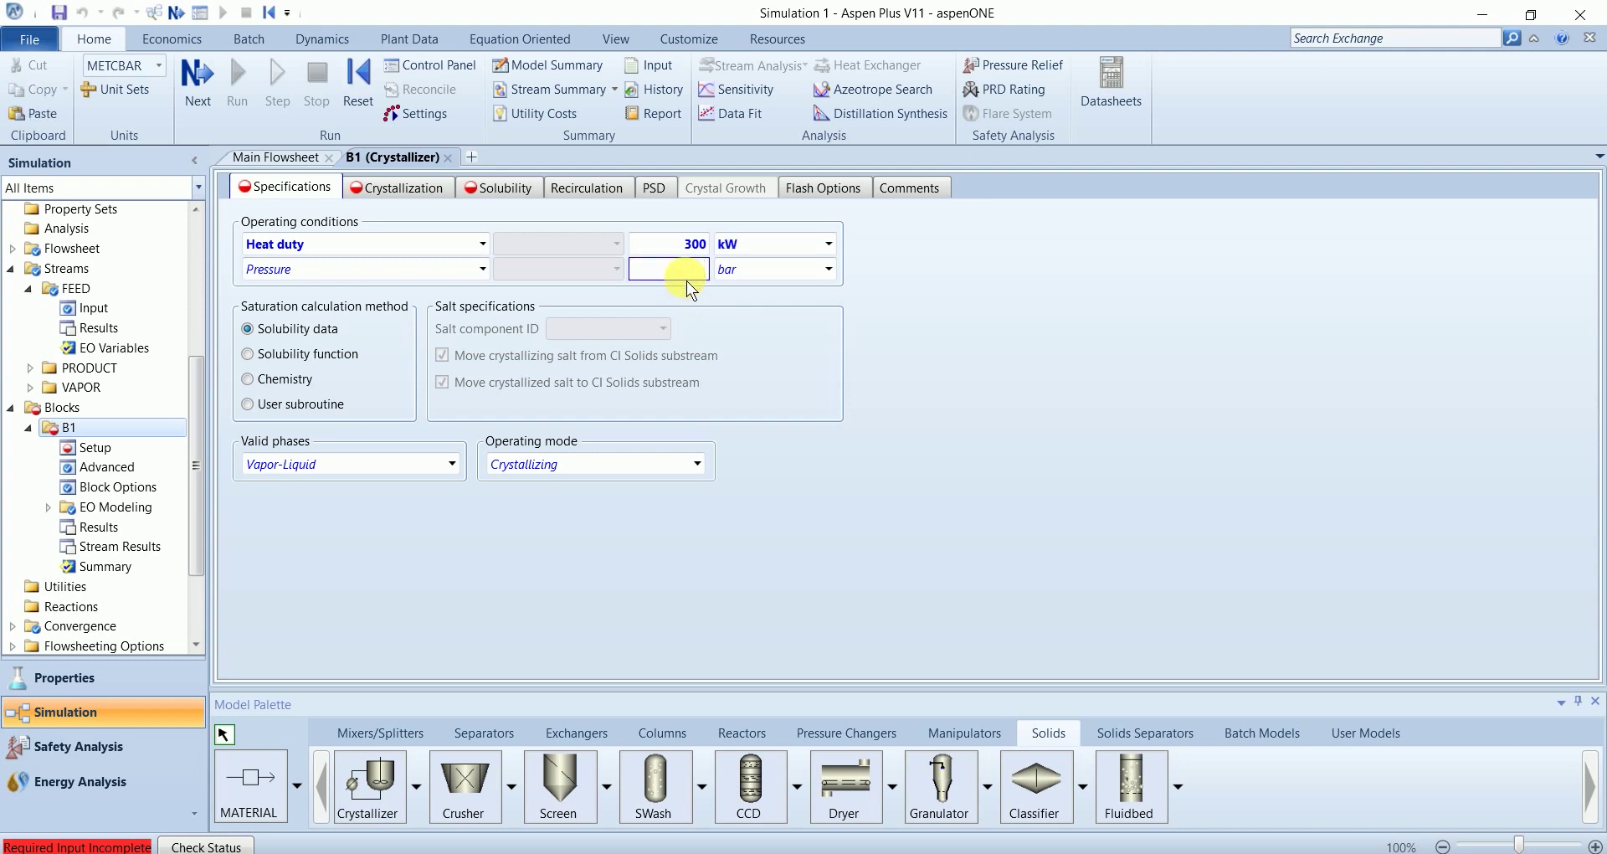
pyautogui.write('1')
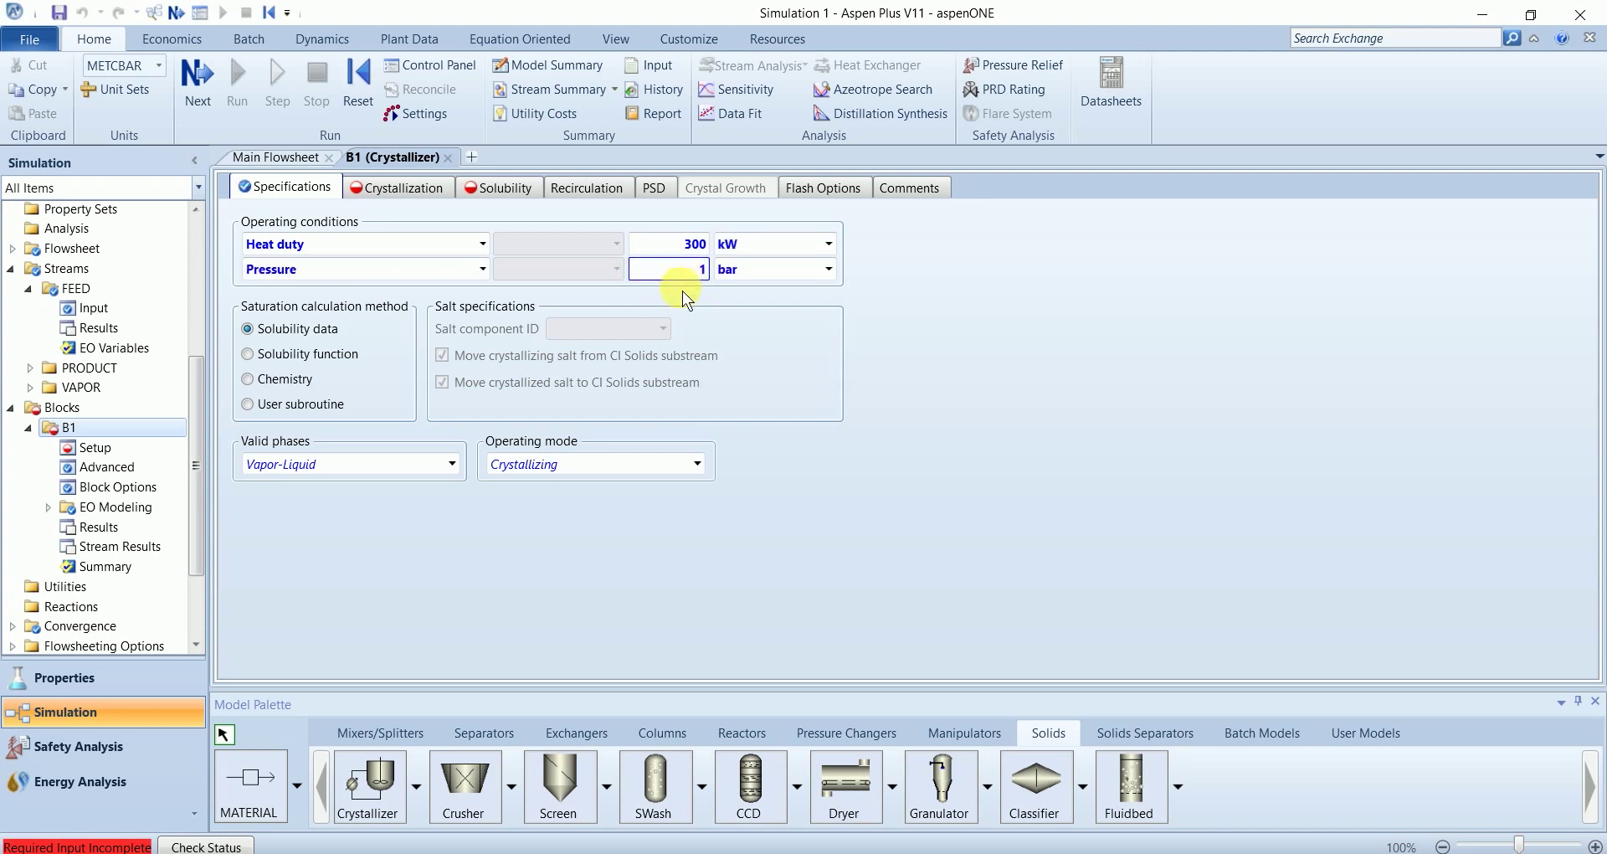
pyautogui.press('Return')
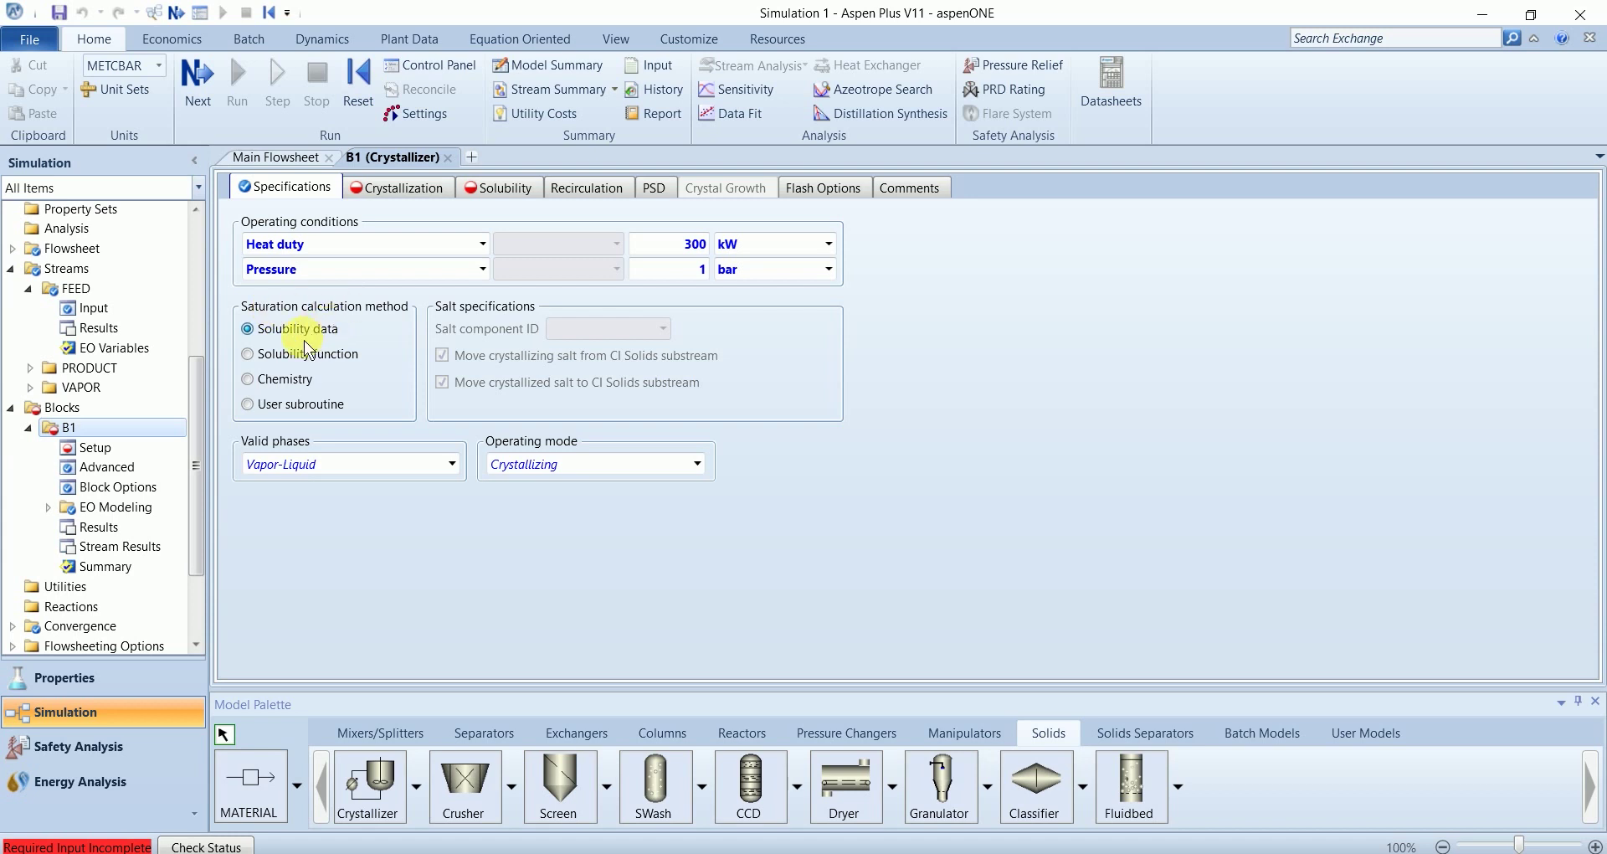
# Step: Try saturation calculation options, setting chemistry-based saturation with KCL(S) as the salt
pyautogui.click(487, 188)
pyautogui.click(248, 268)
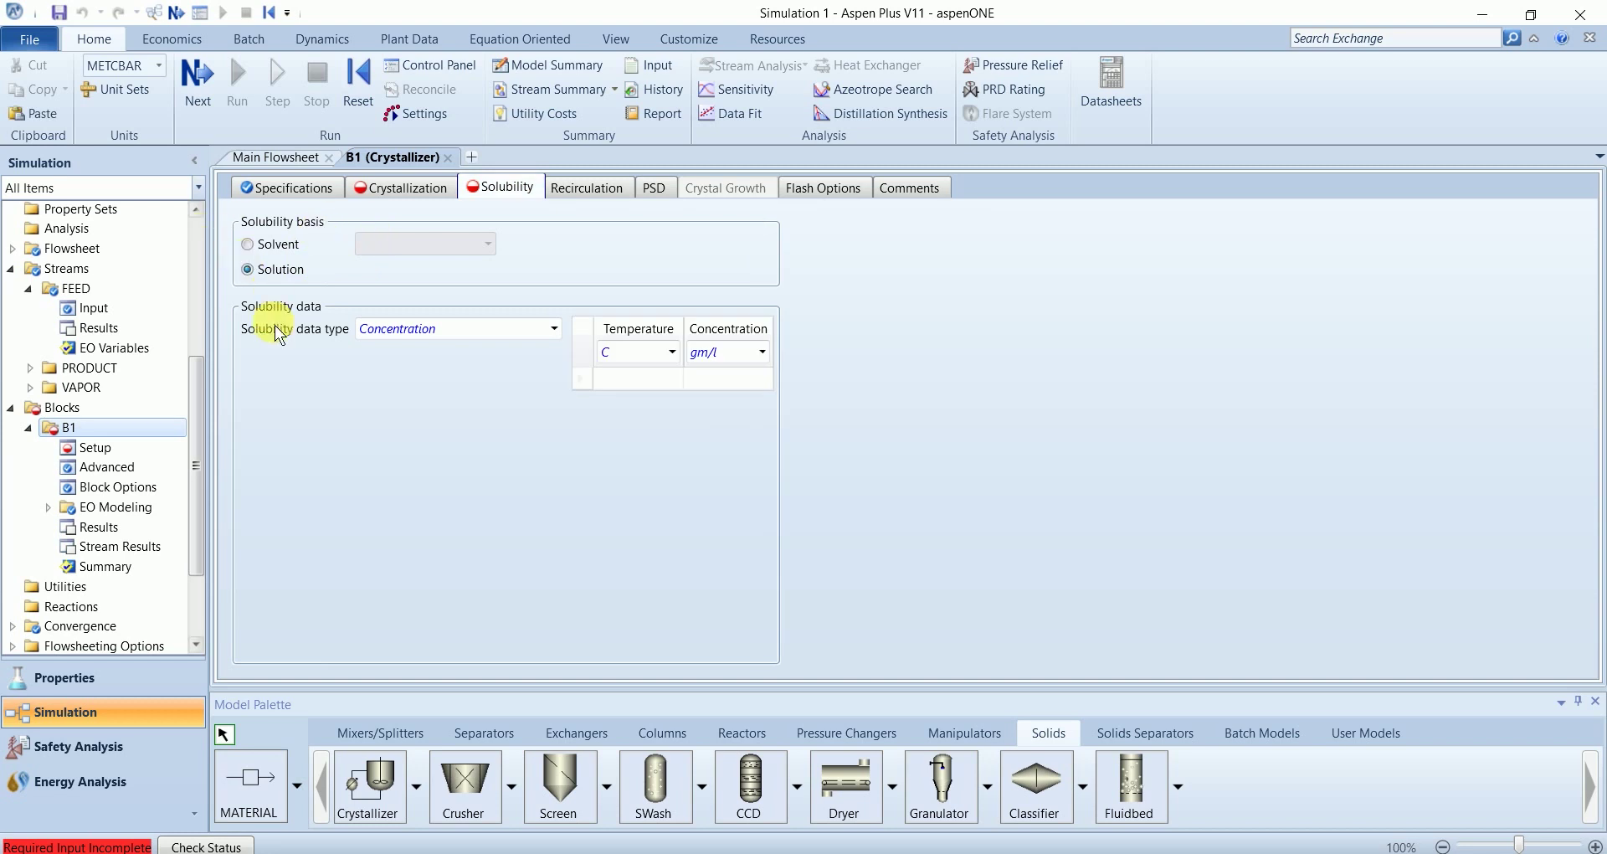
pyautogui.click(315, 198)
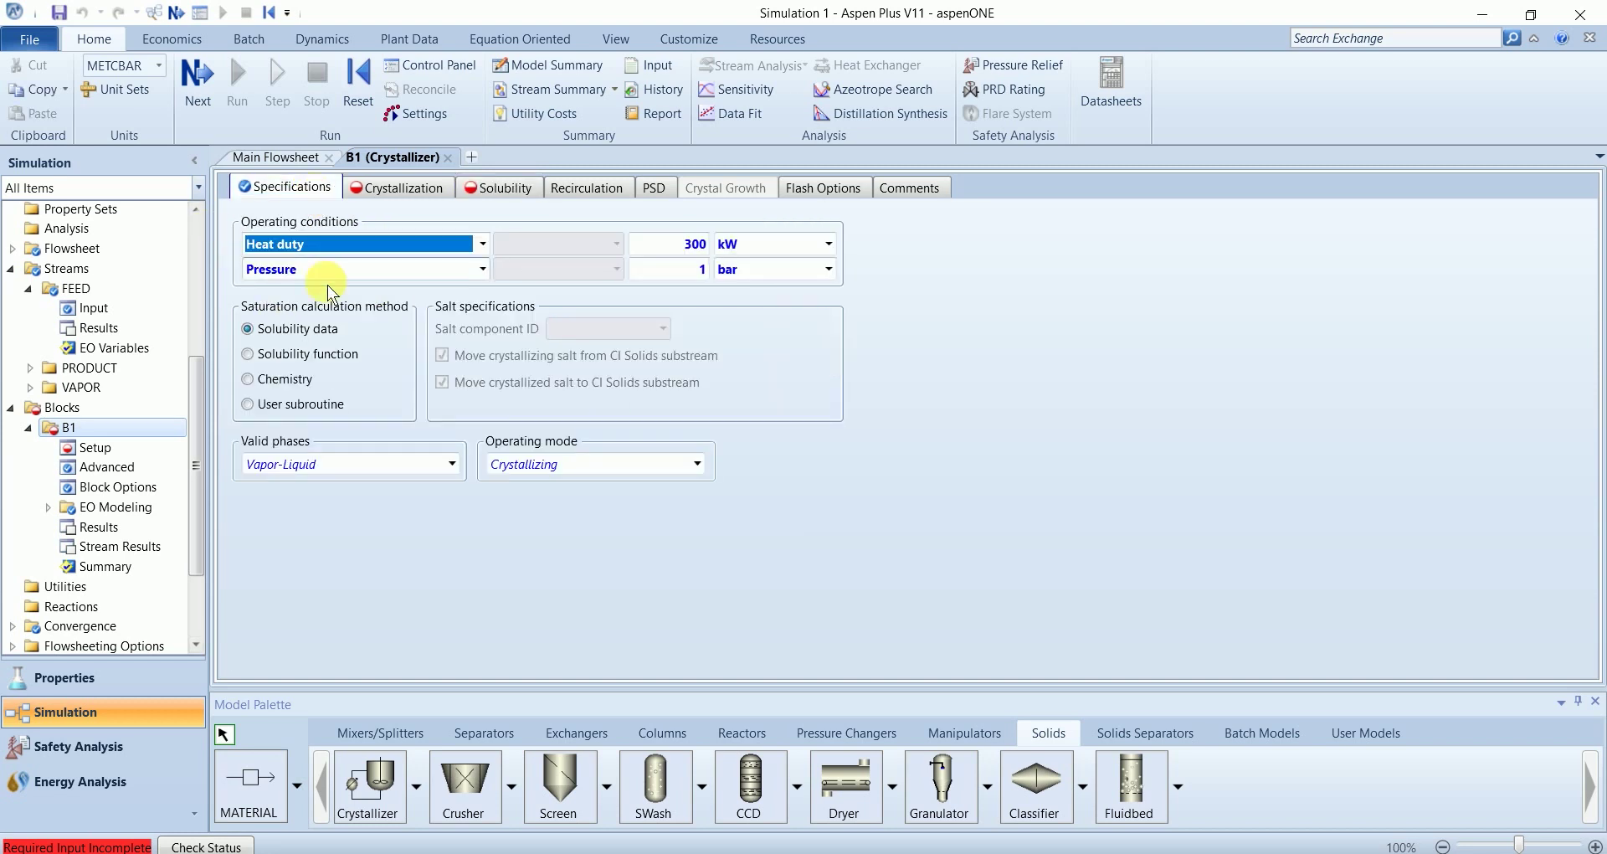
pyautogui.click(248, 353)
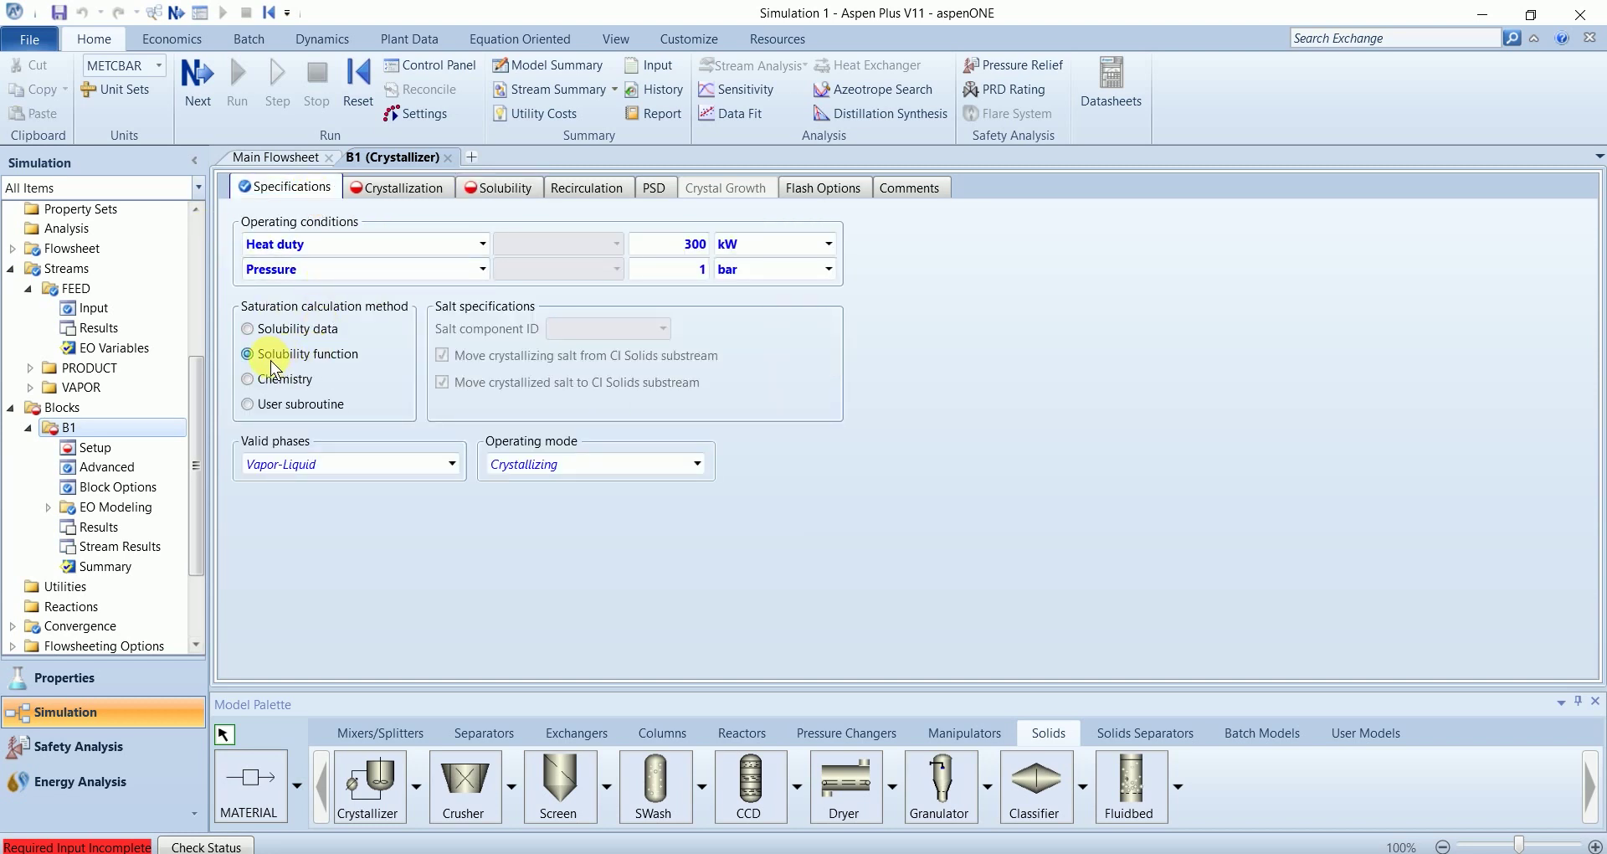
pyautogui.click(492, 200)
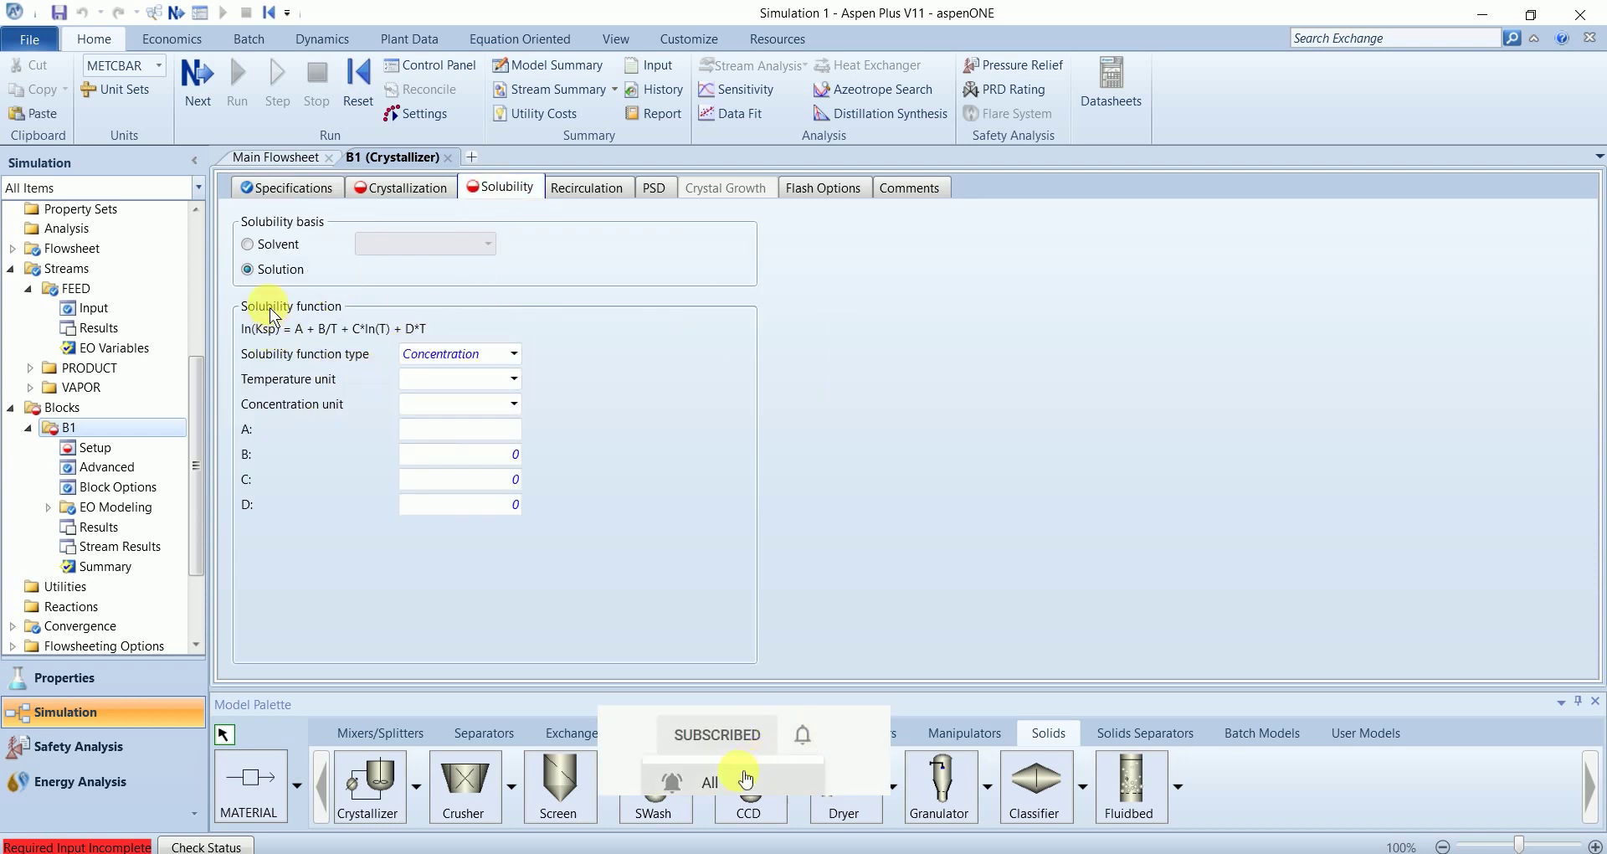
pyautogui.click(305, 191)
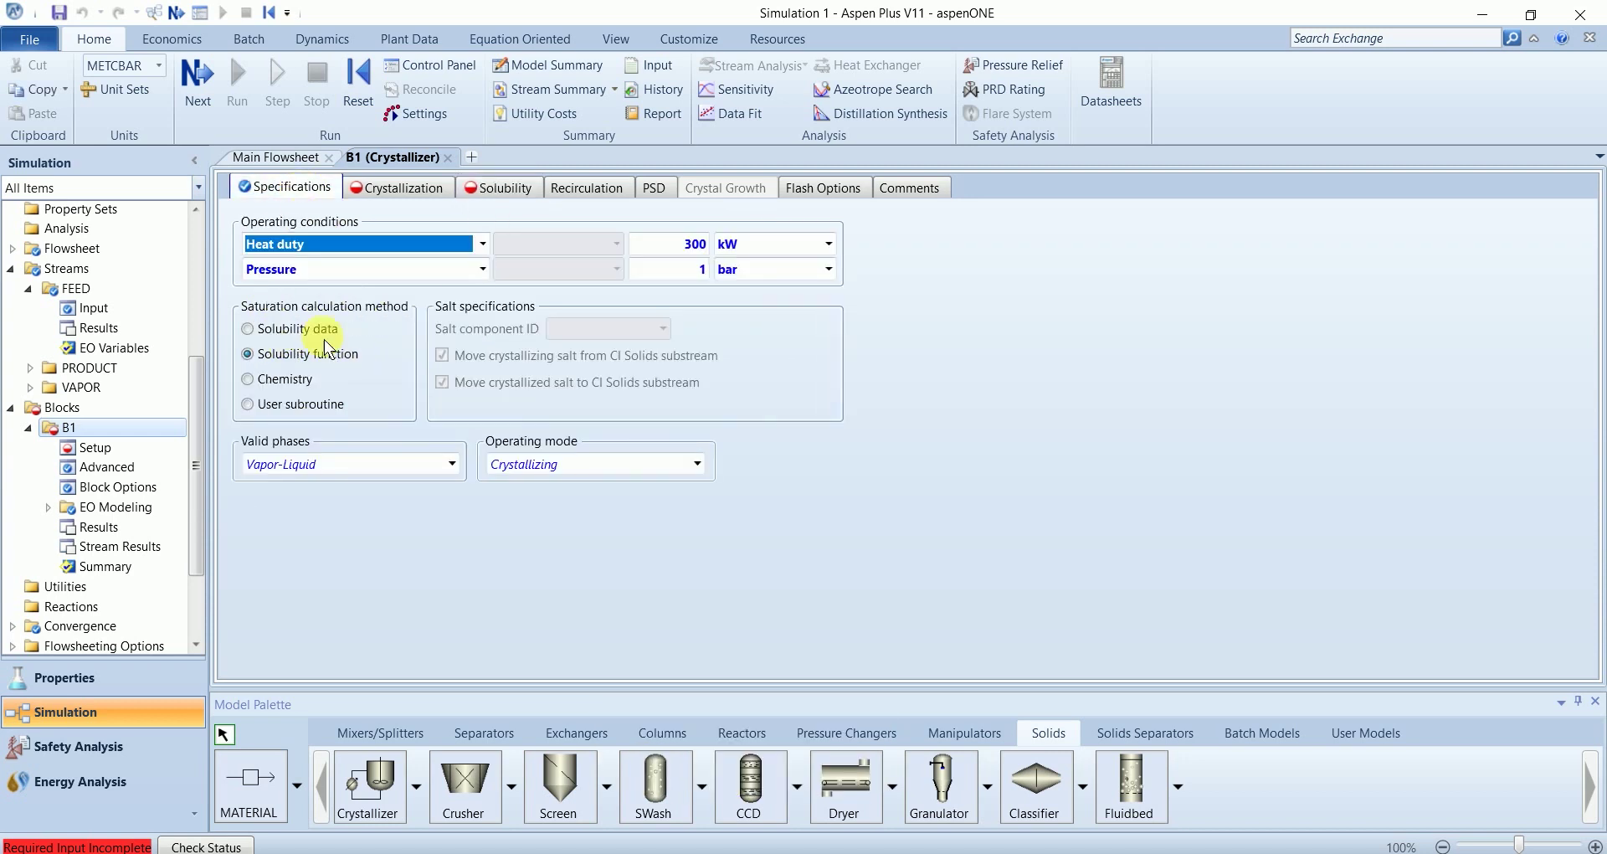
pyautogui.click(299, 385)
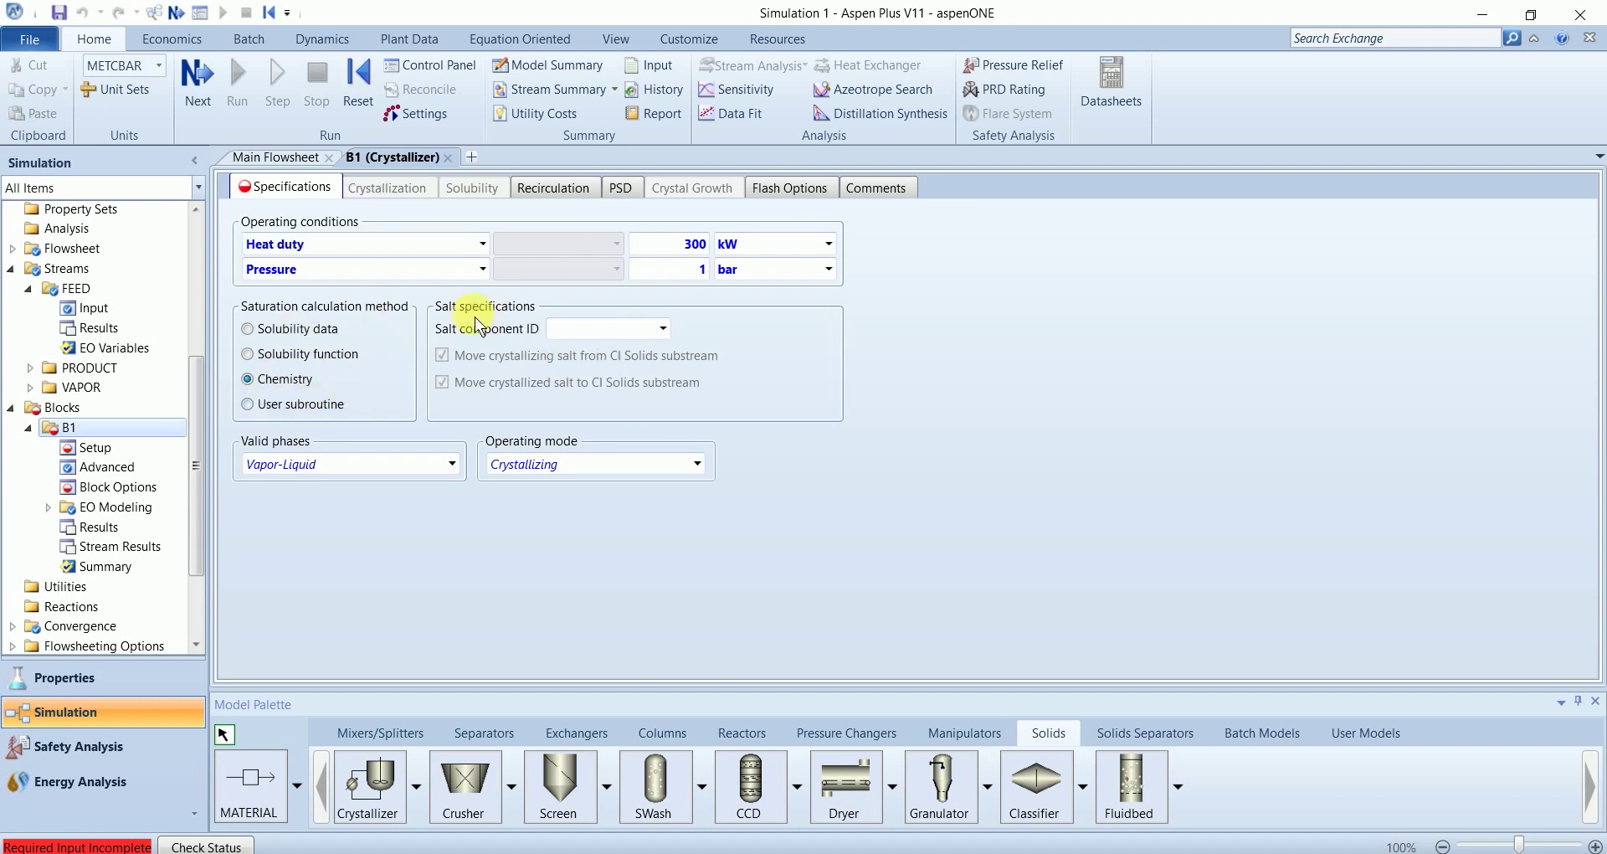
pyautogui.click(661, 331)
pyautogui.click(634, 355)
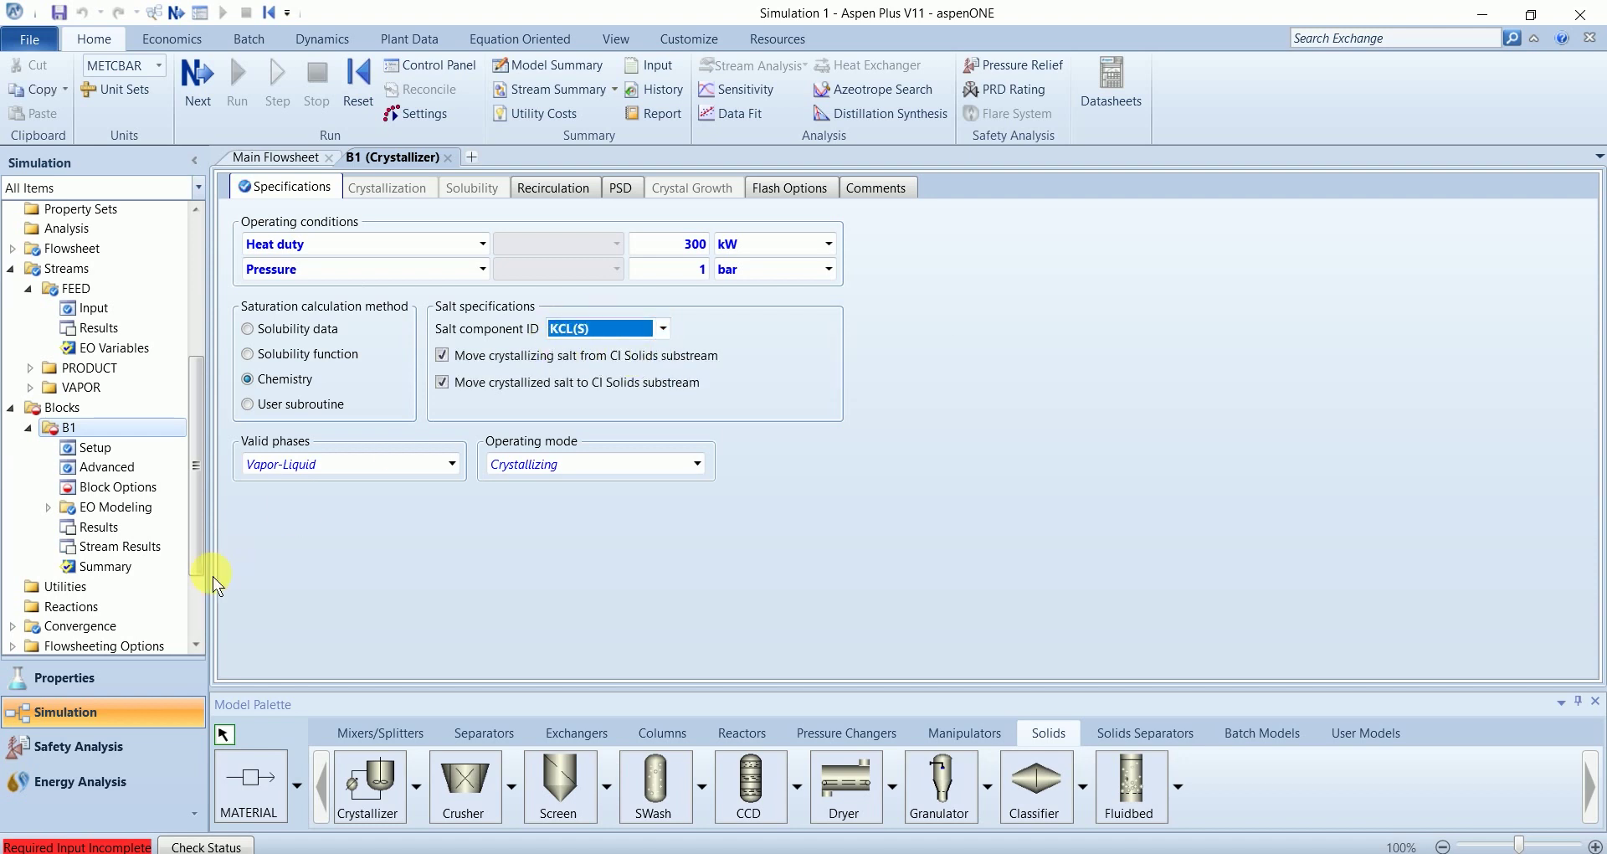
# Step: Check the chemistry definitions, then switch saturation calculation to solubility data
pyautogui.click(157, 677)
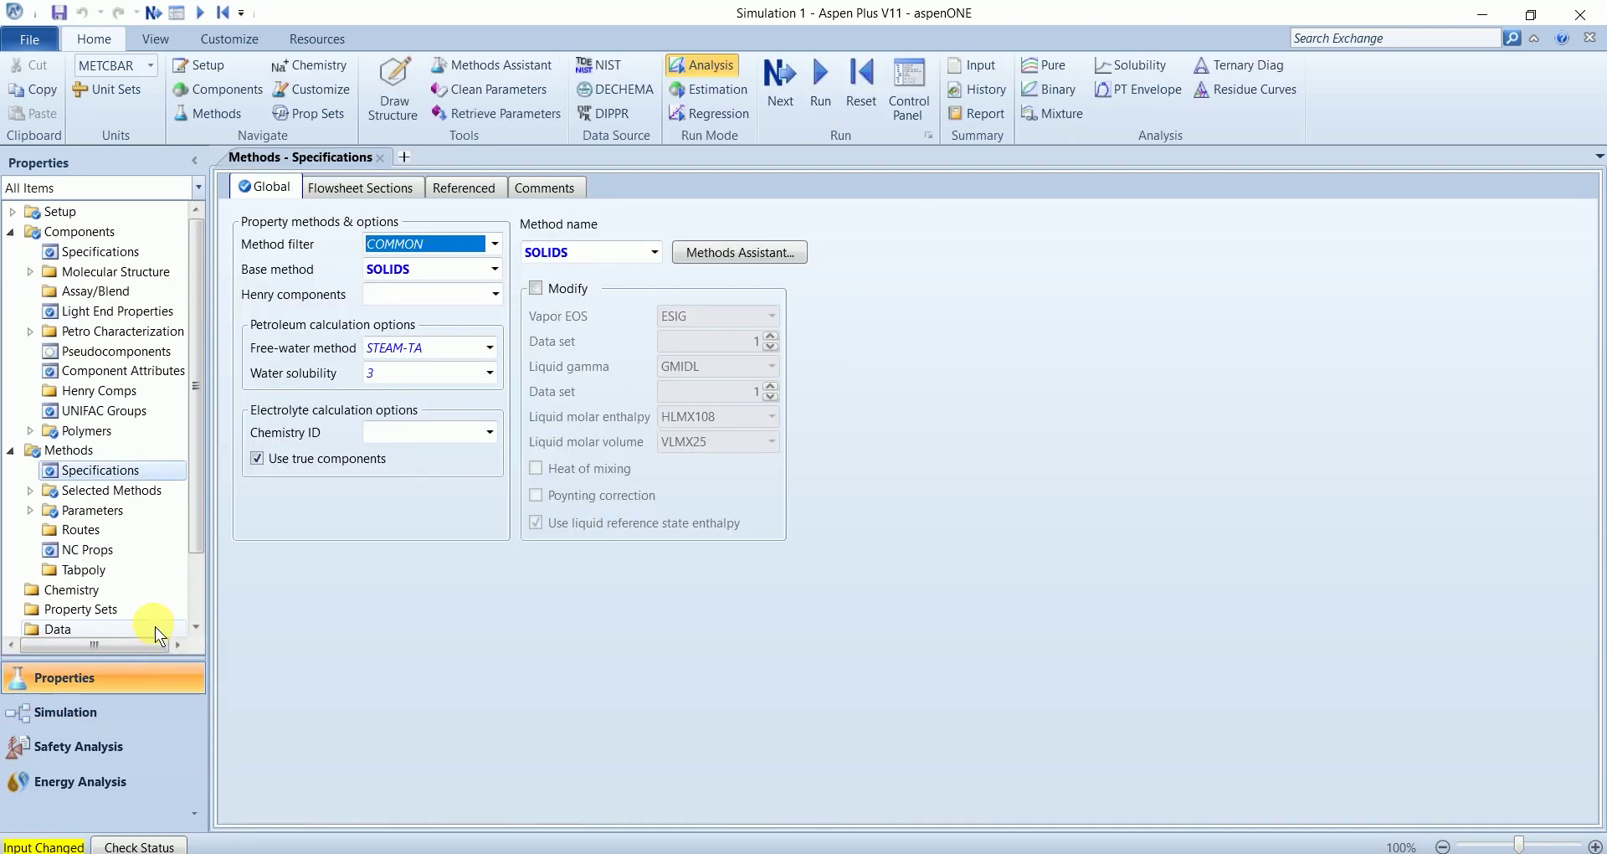
pyautogui.scroll(-1, 78, 589)
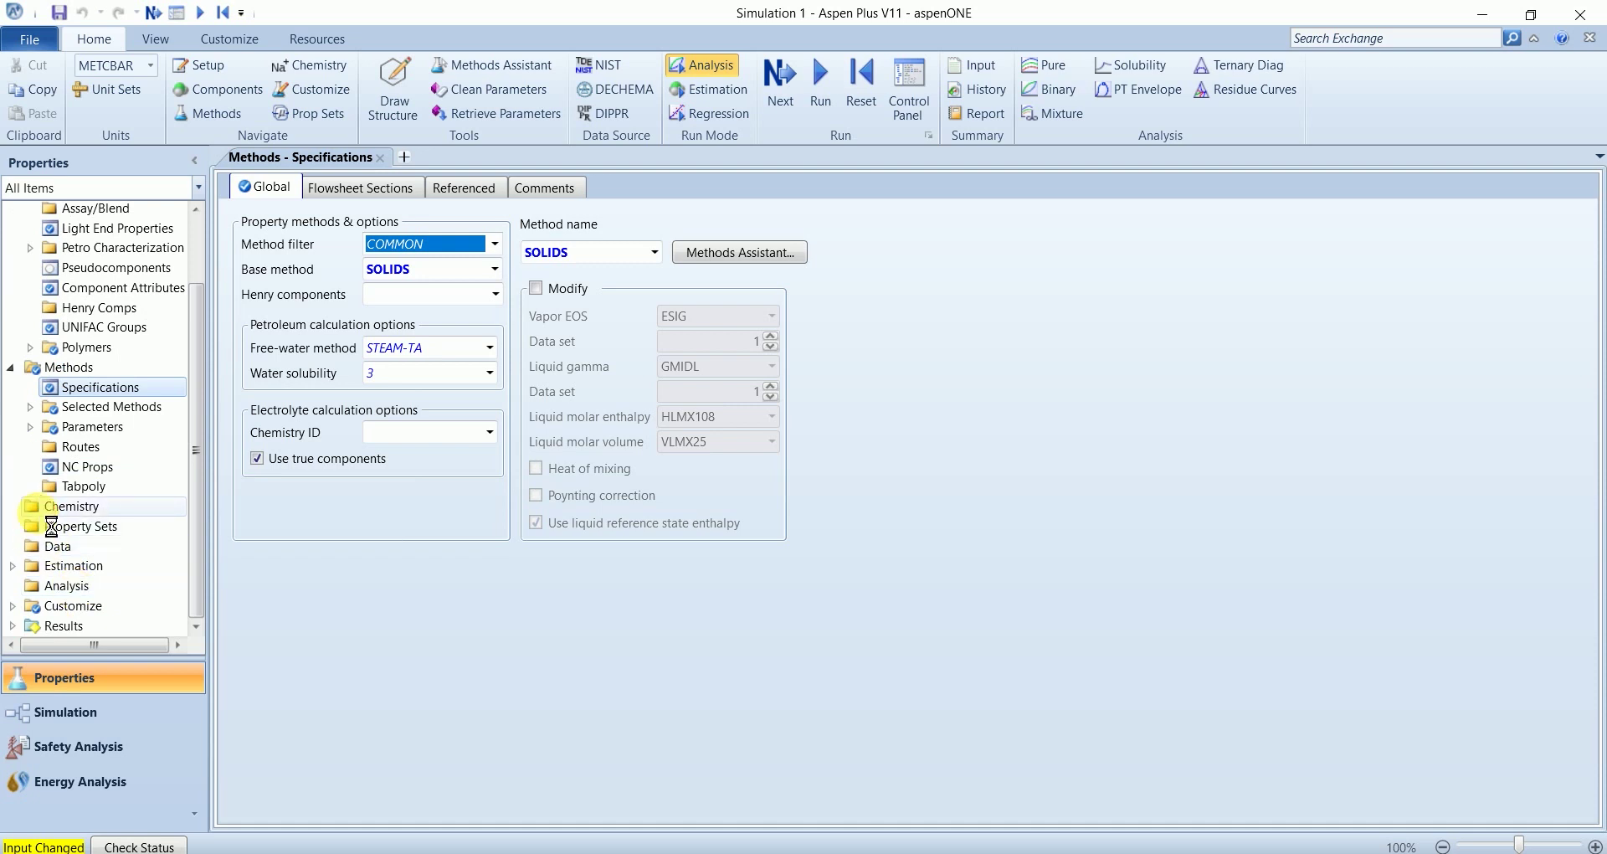
pyautogui.click(37, 508)
pyautogui.click(105, 720)
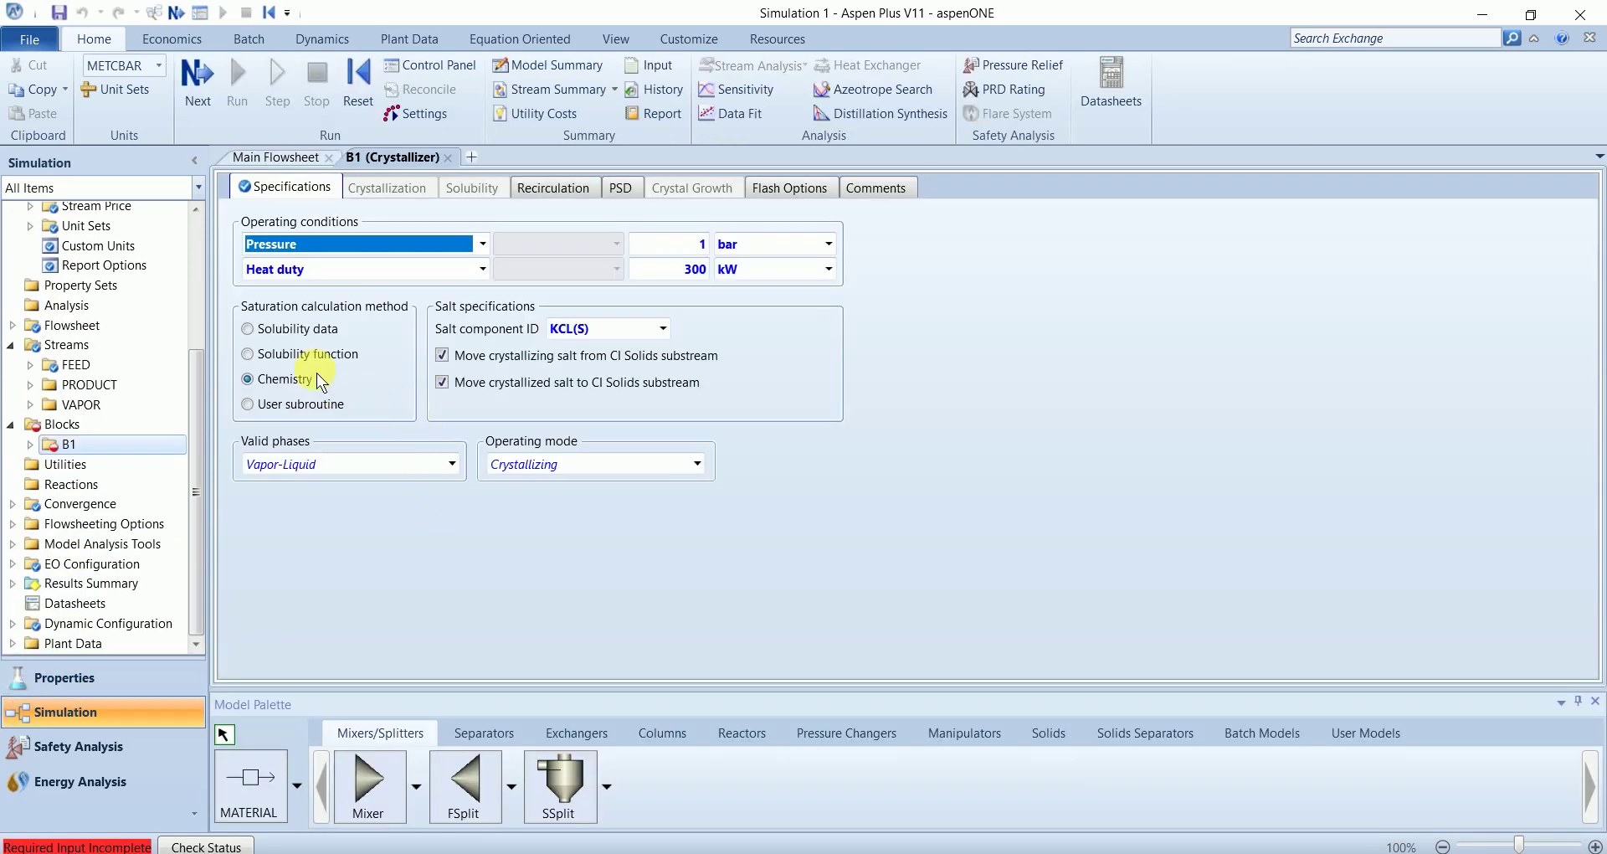
pyautogui.click(299, 332)
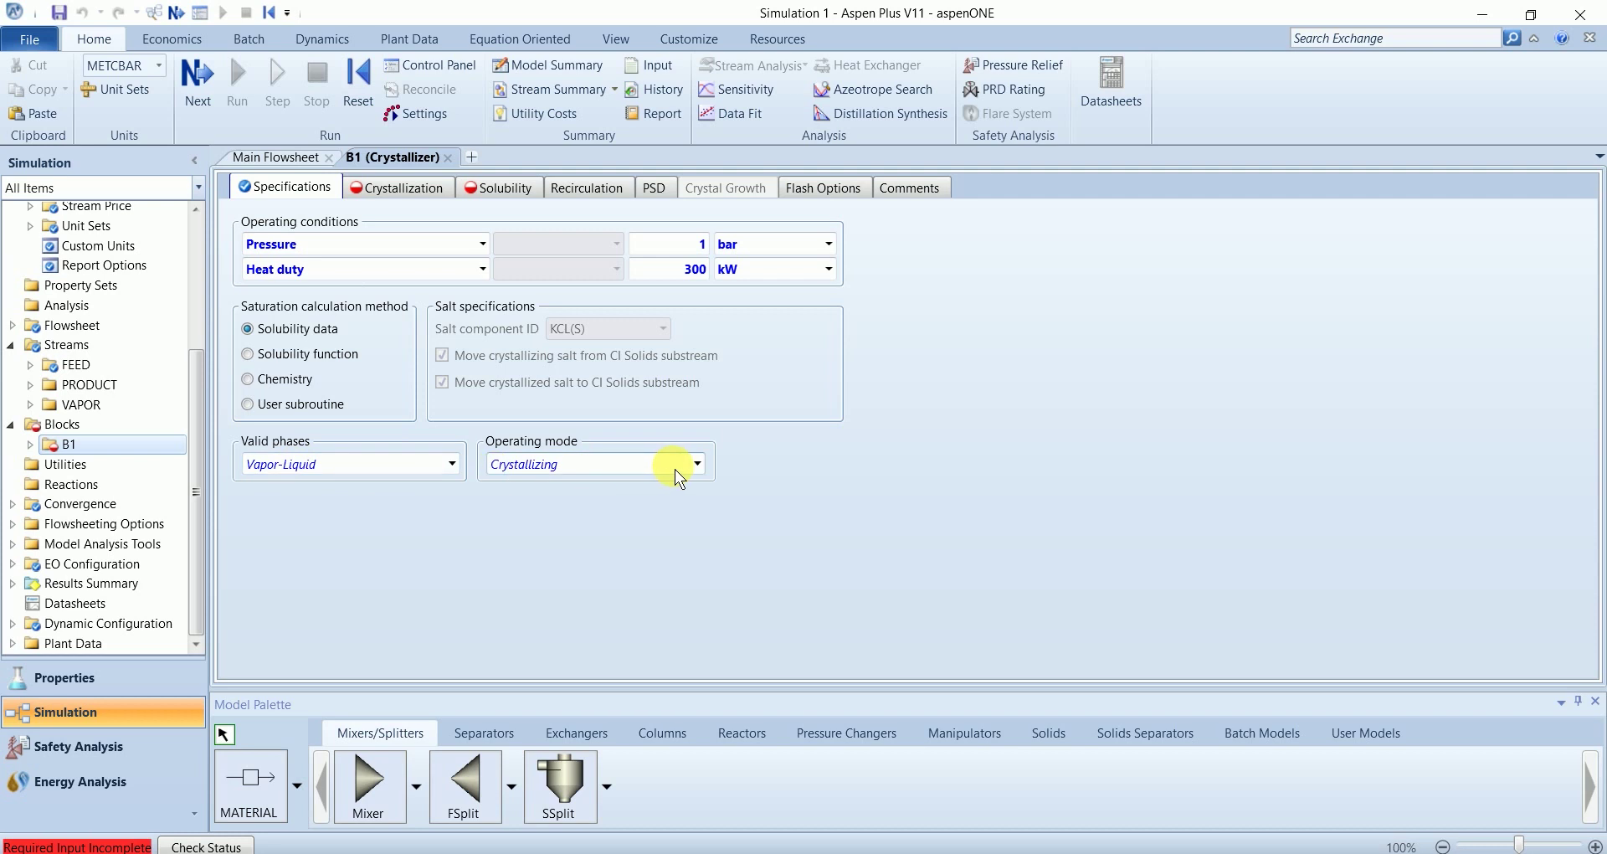
# Step: Leave B1's operating mode on Crystallizing
pyautogui.click(696, 465)
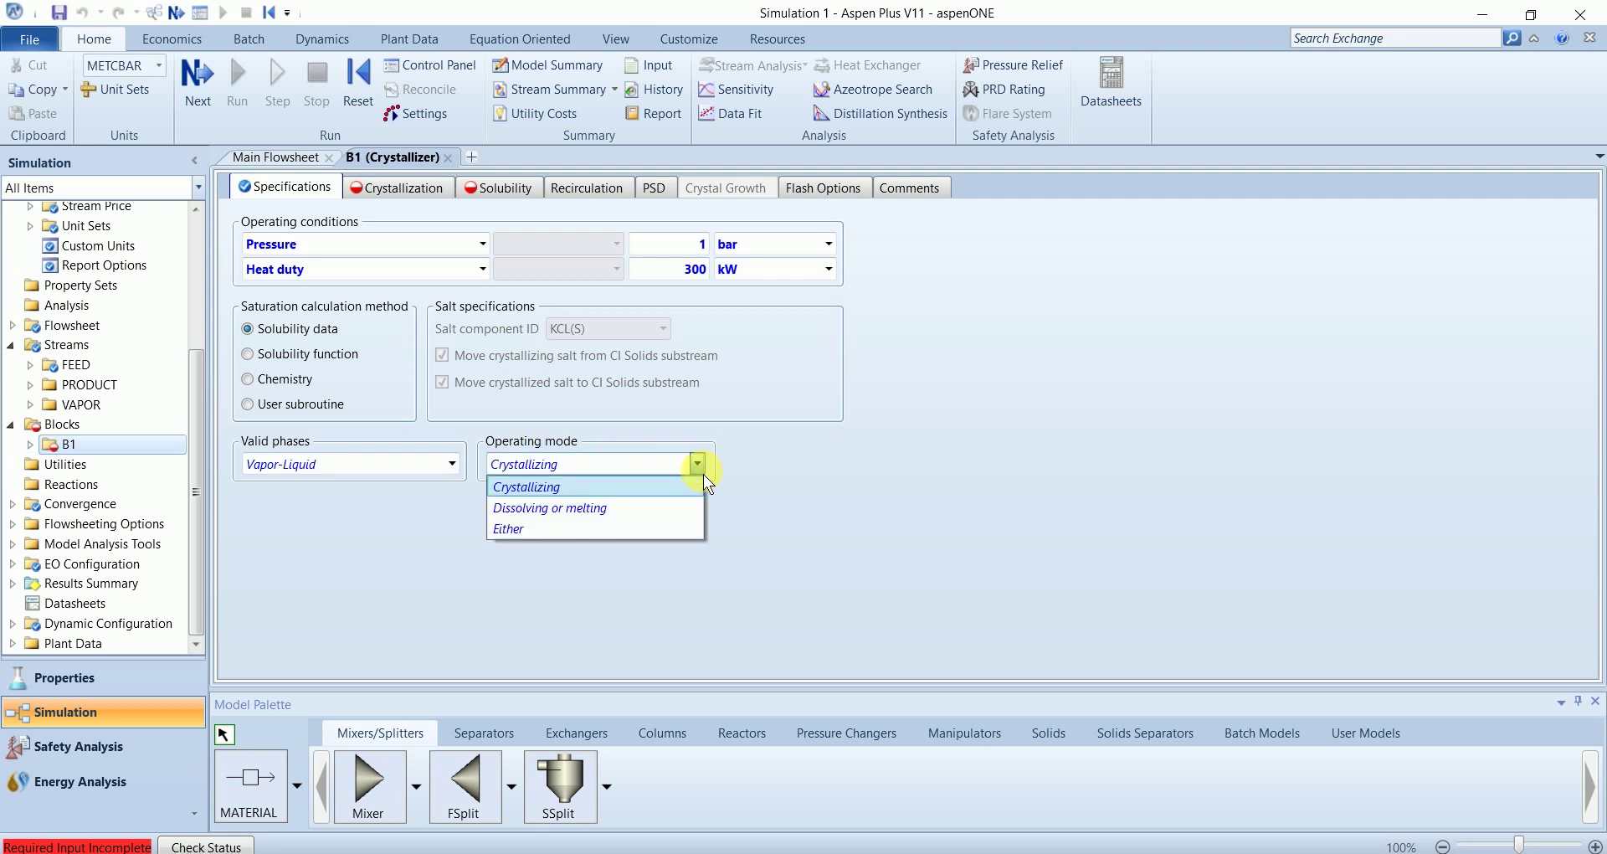
pyautogui.click(772, 486)
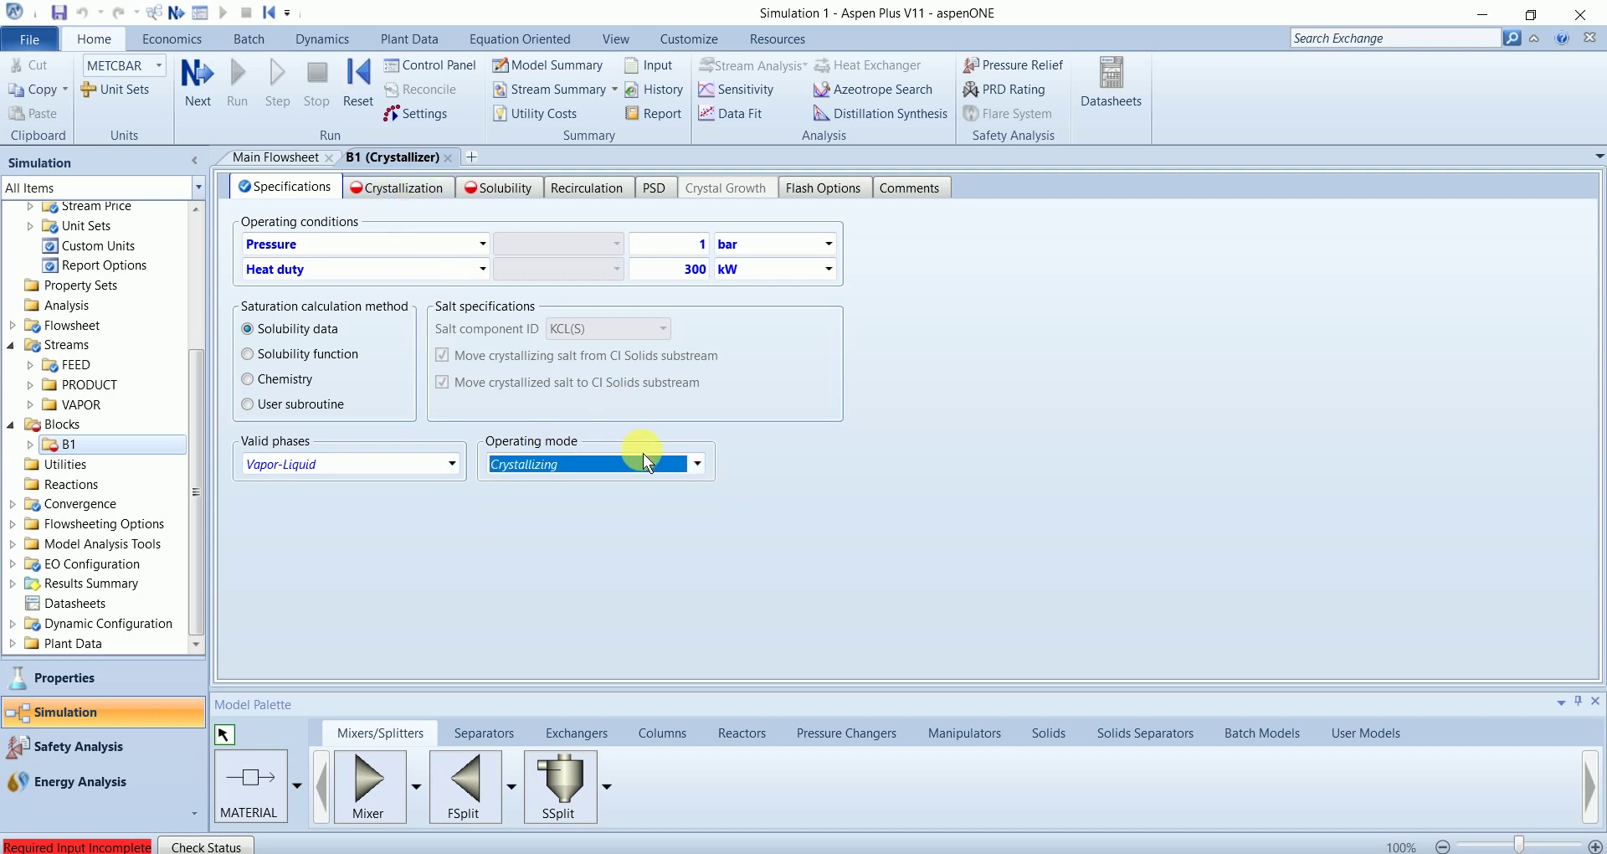
pyautogui.click(684, 465)
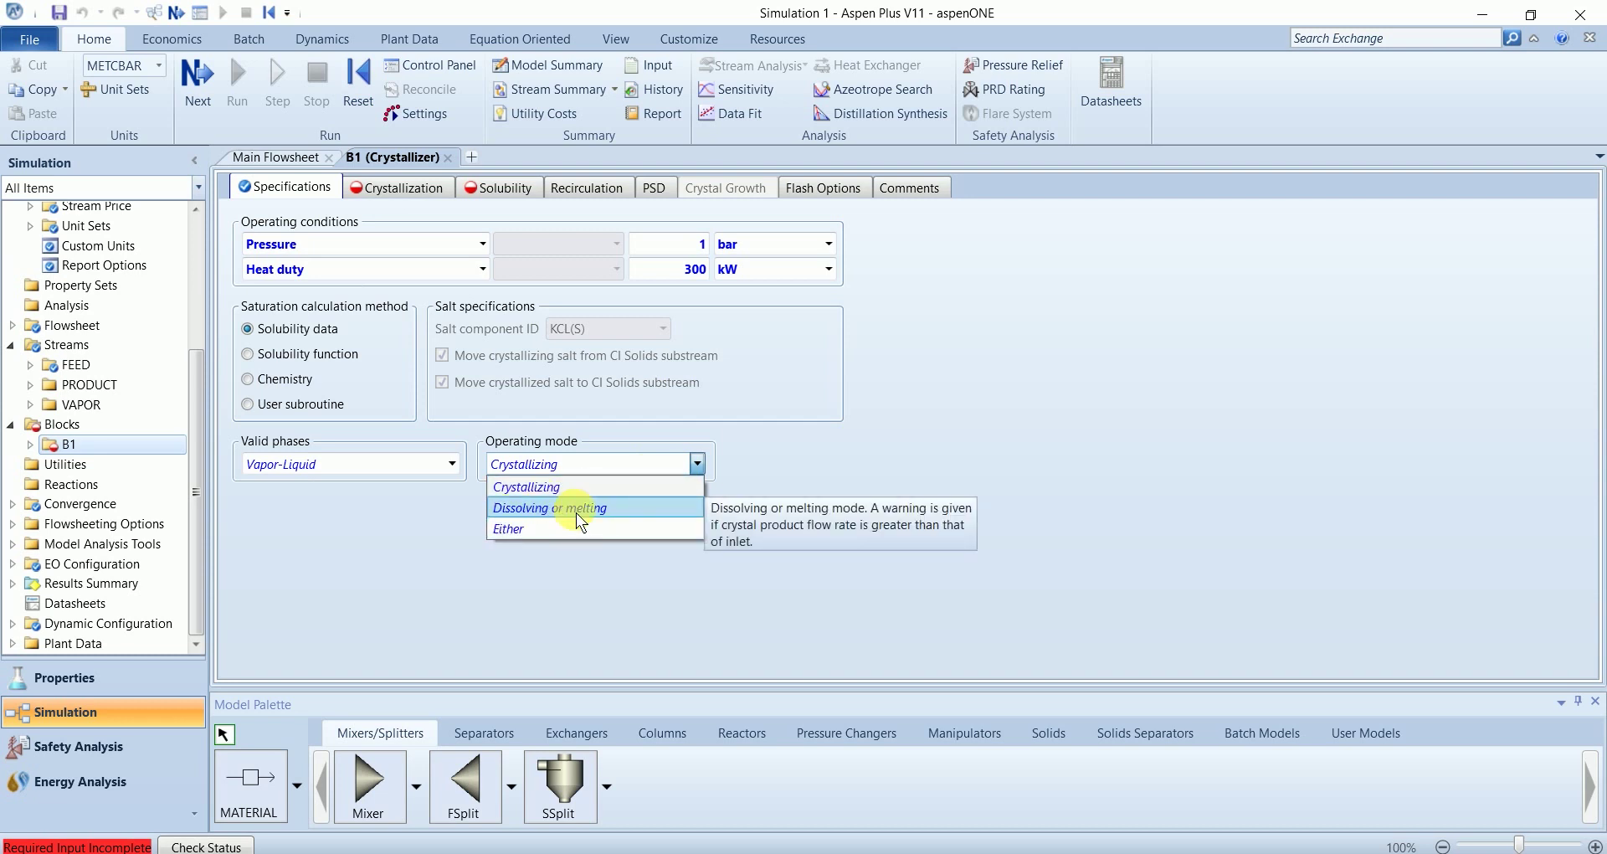
pyautogui.click(701, 405)
# Step: Enter KCL as the crystallization reactant with coefficient -1
pyautogui.click(440, 195)
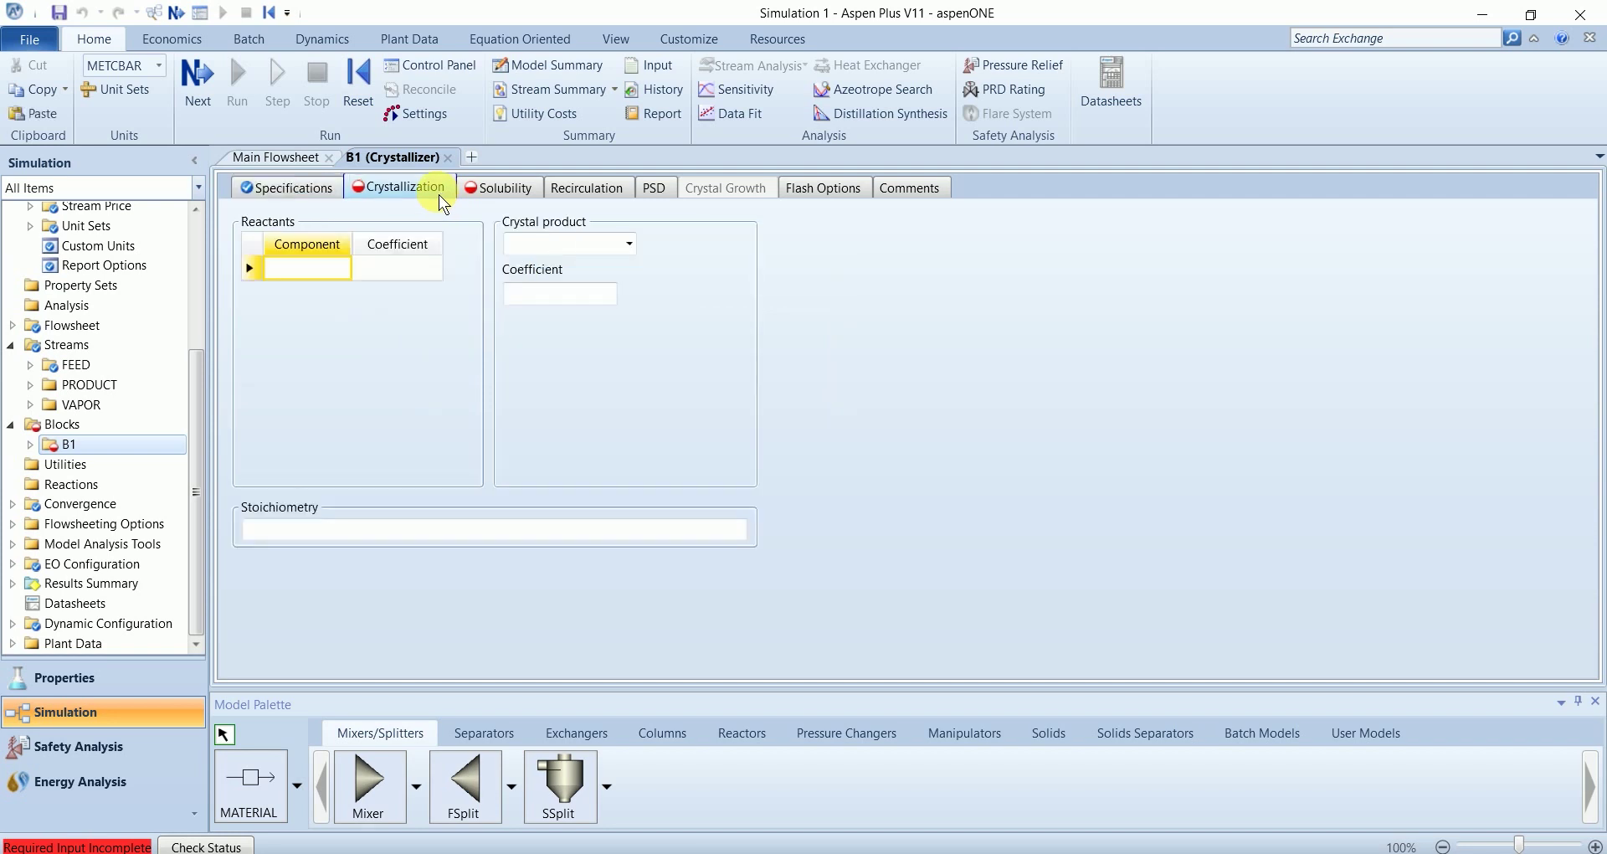
pyautogui.click(302, 268)
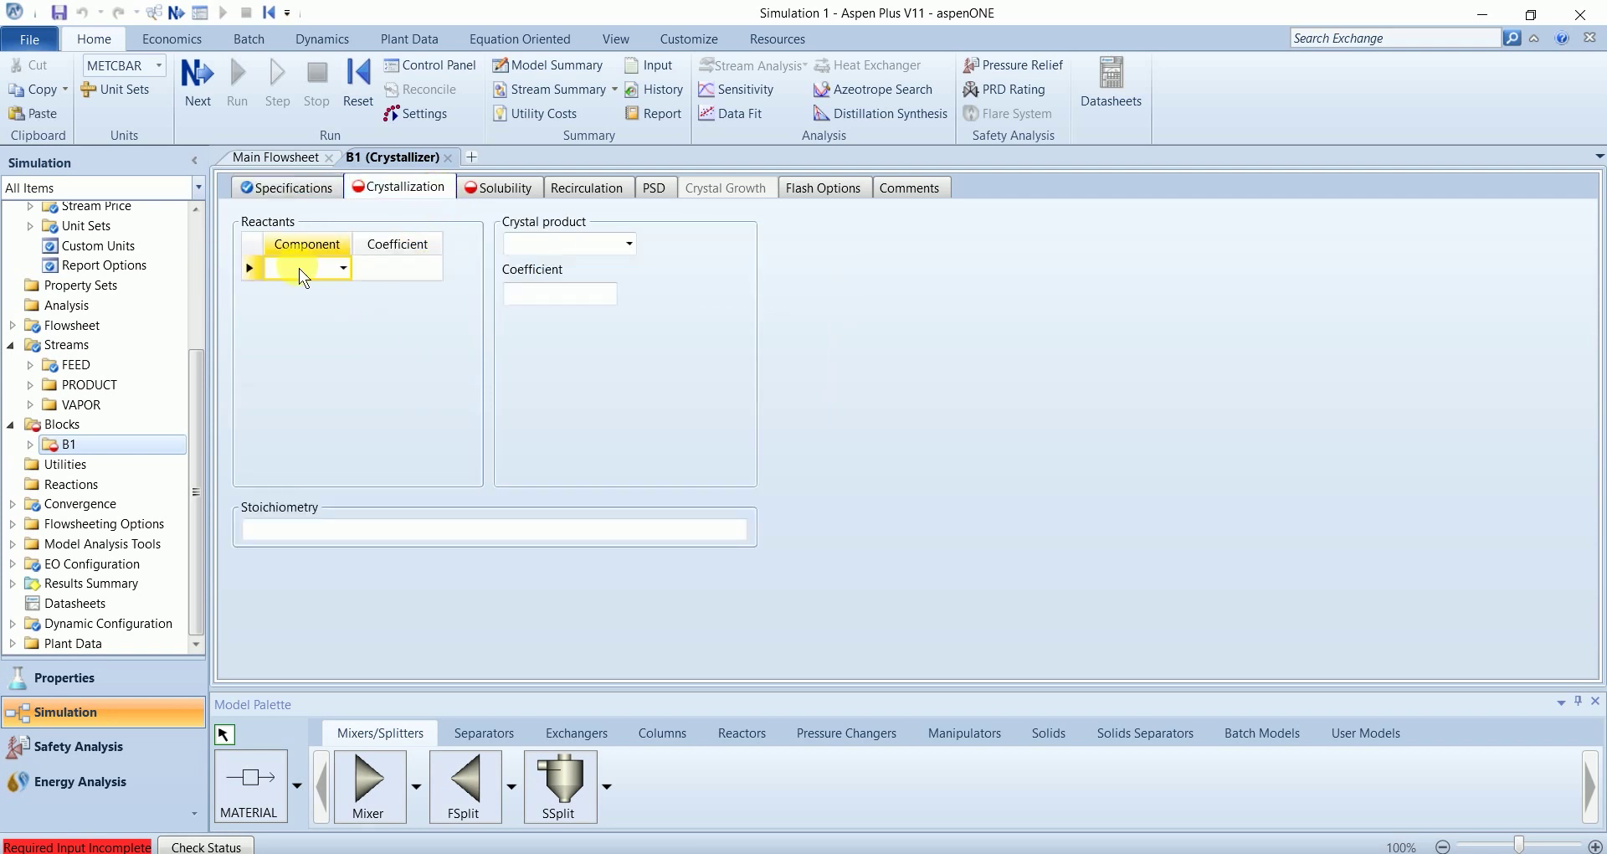
pyautogui.click(343, 267)
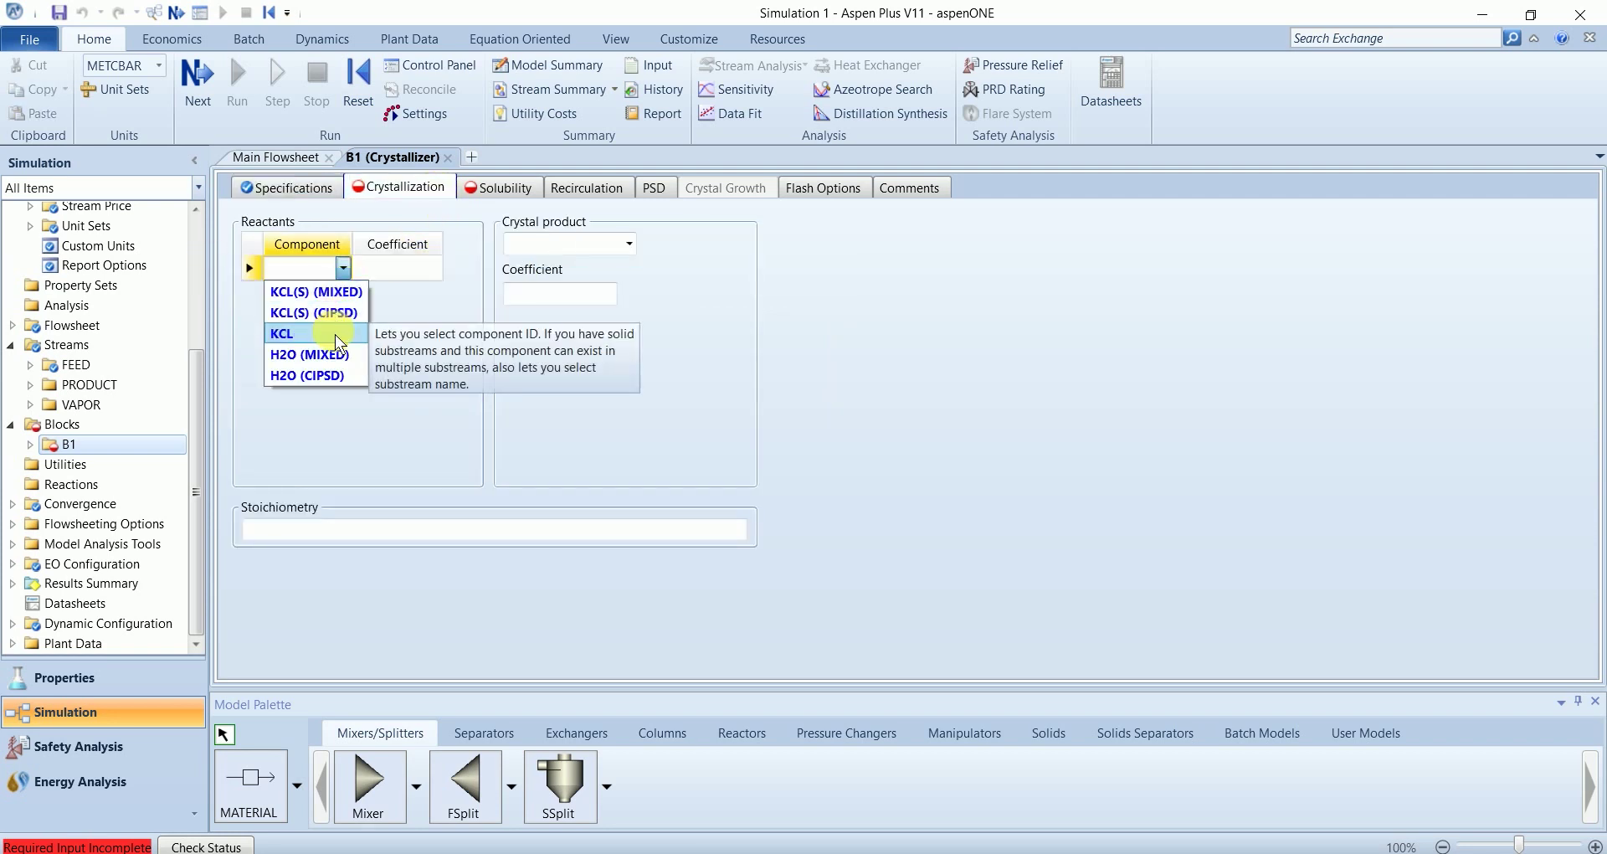
pyautogui.click(335, 334)
pyautogui.click(398, 269)
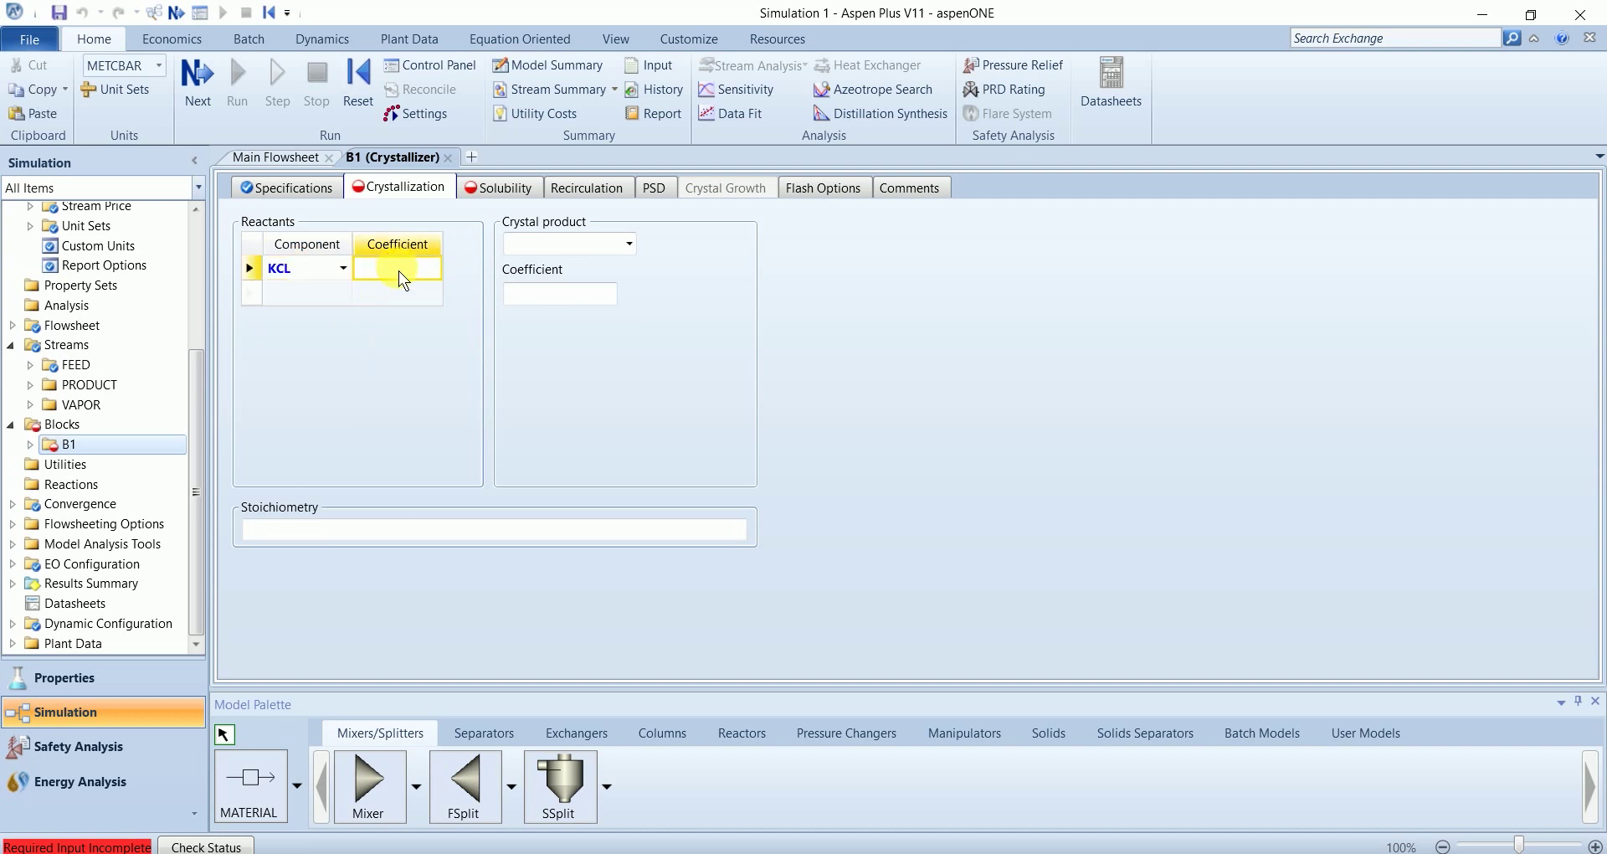
pyautogui.write('-1')
pyautogui.press('Return')
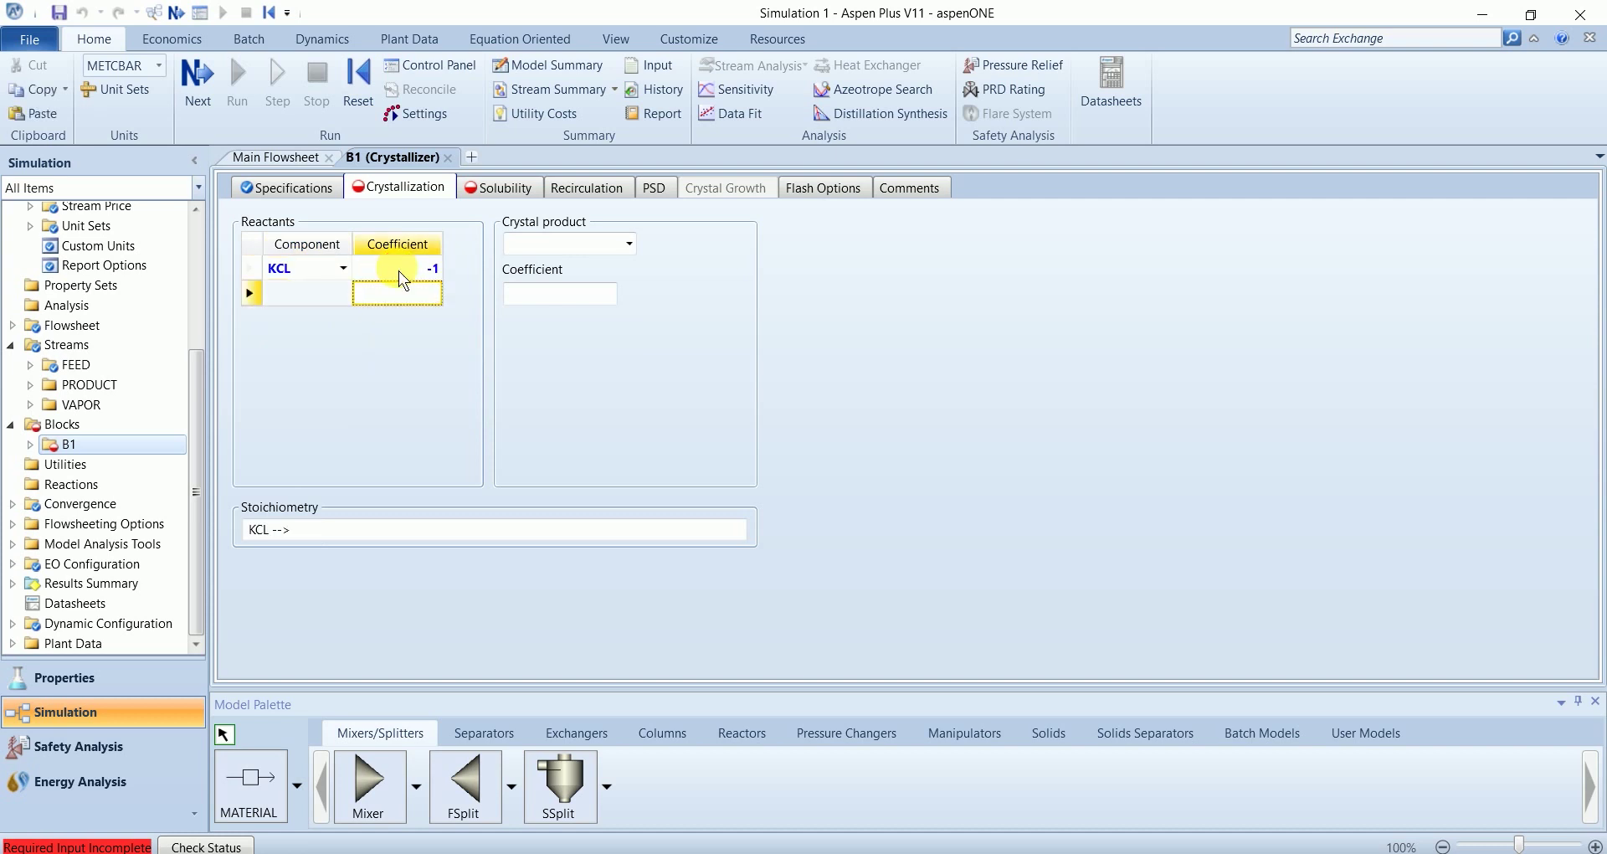
# Step: Choose KCL(S) (CIPSD) as the crystal product with coefficient 1
pyautogui.click(633, 251)
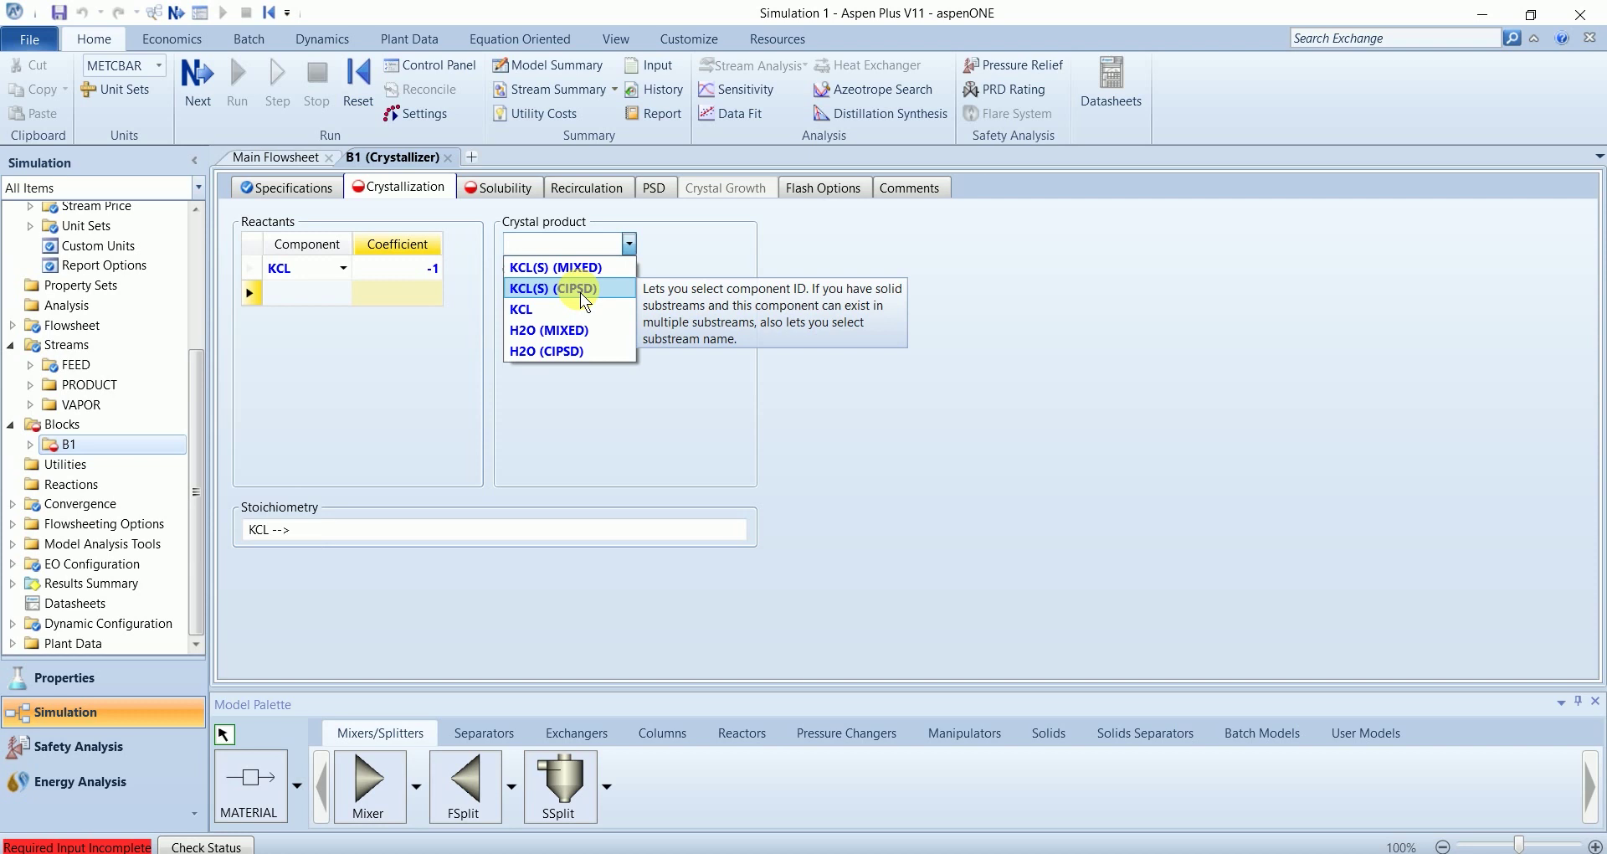
pyautogui.click(580, 293)
pyautogui.click(575, 294)
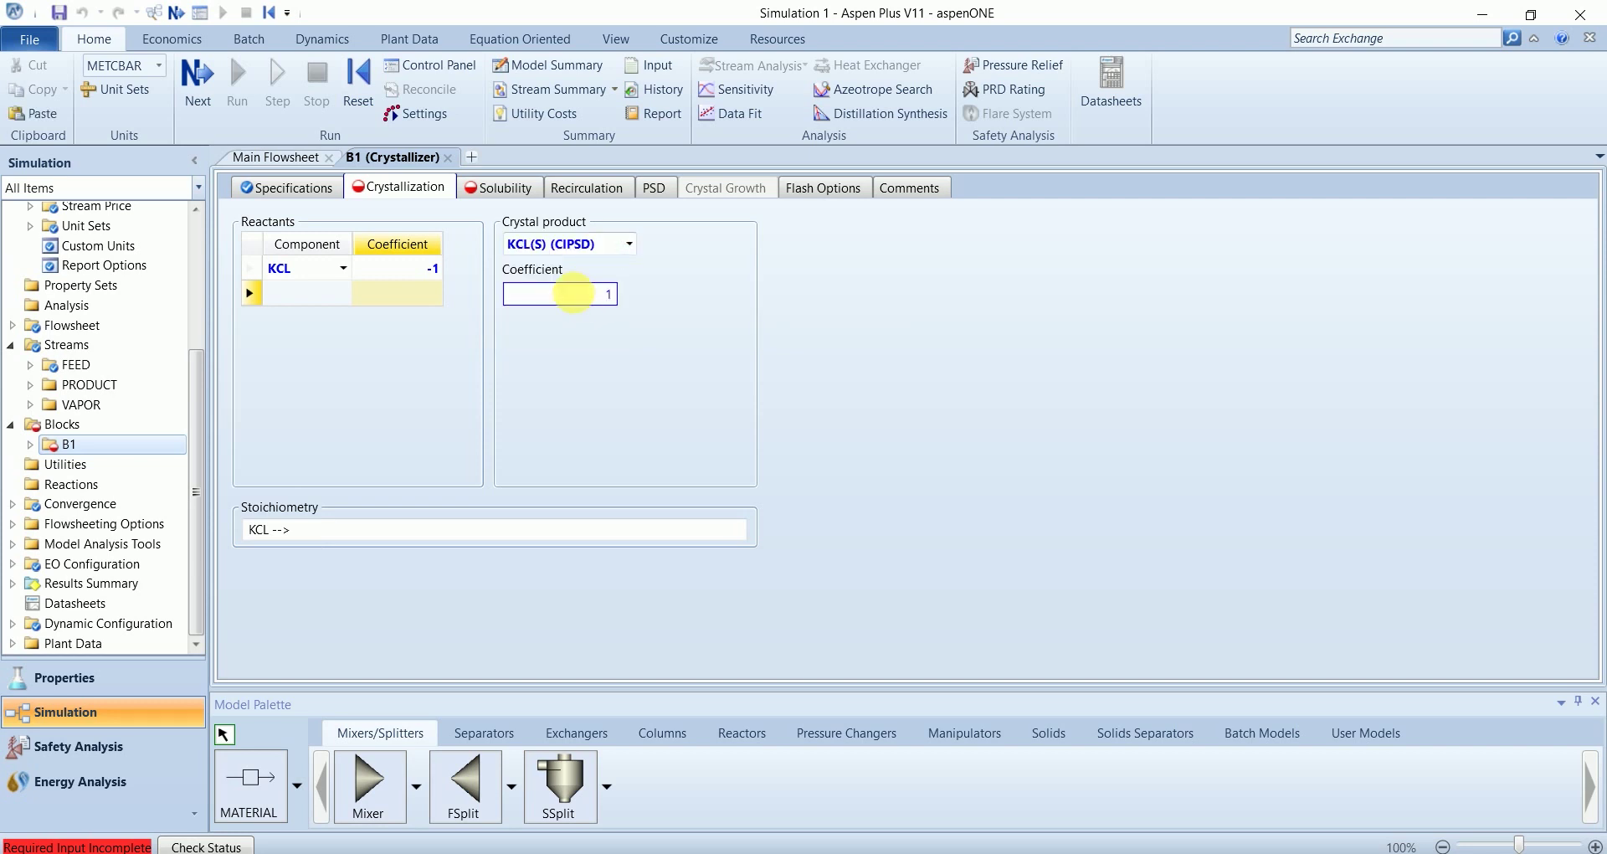
pyautogui.press('Return')
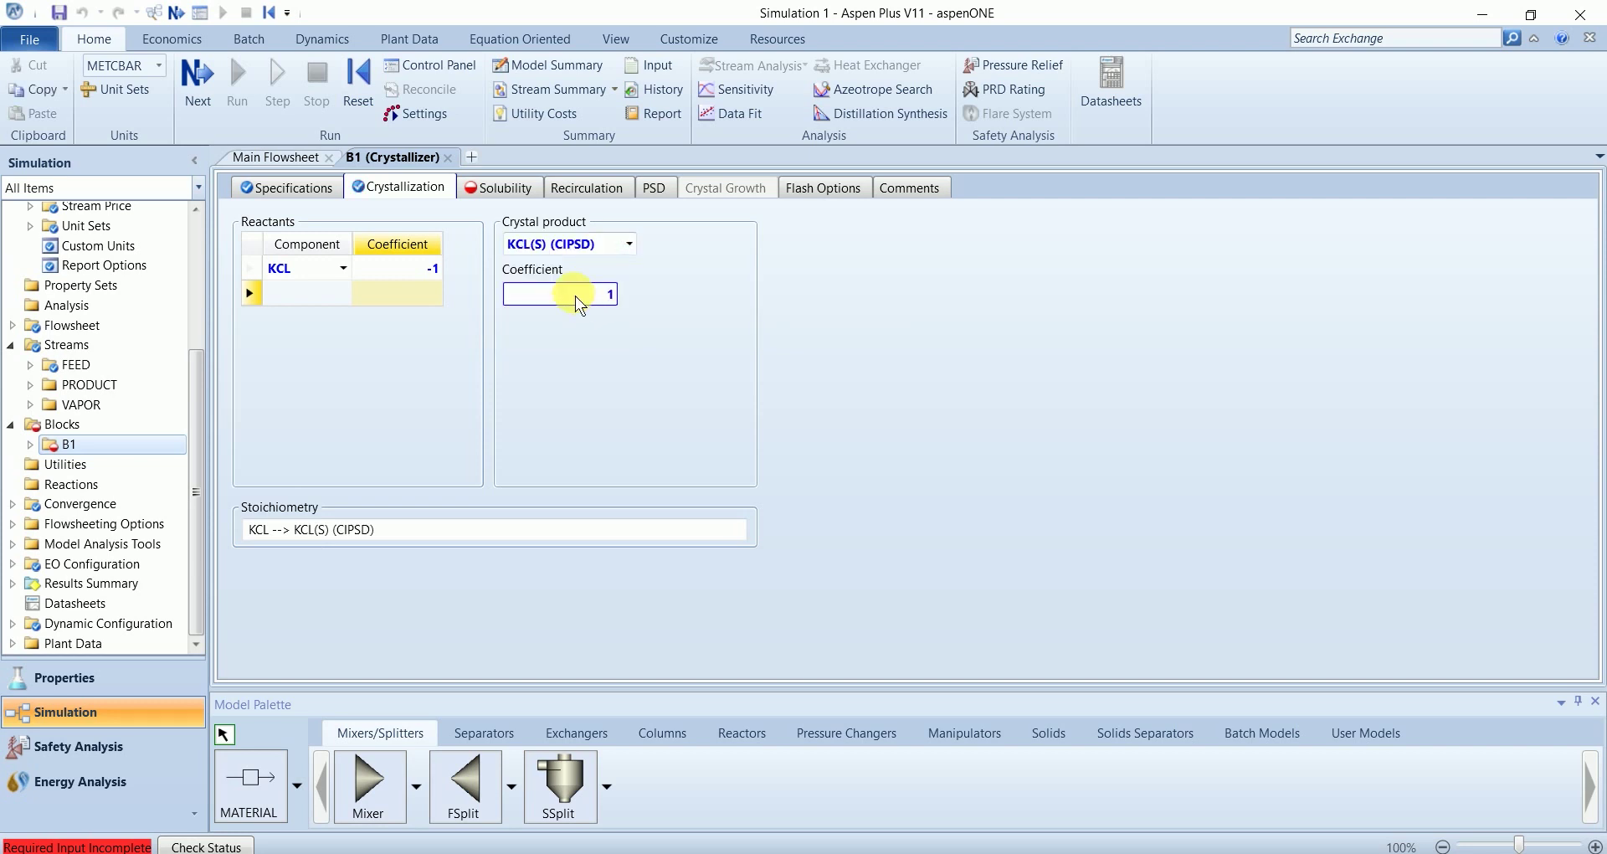
pyautogui.click(496, 196)
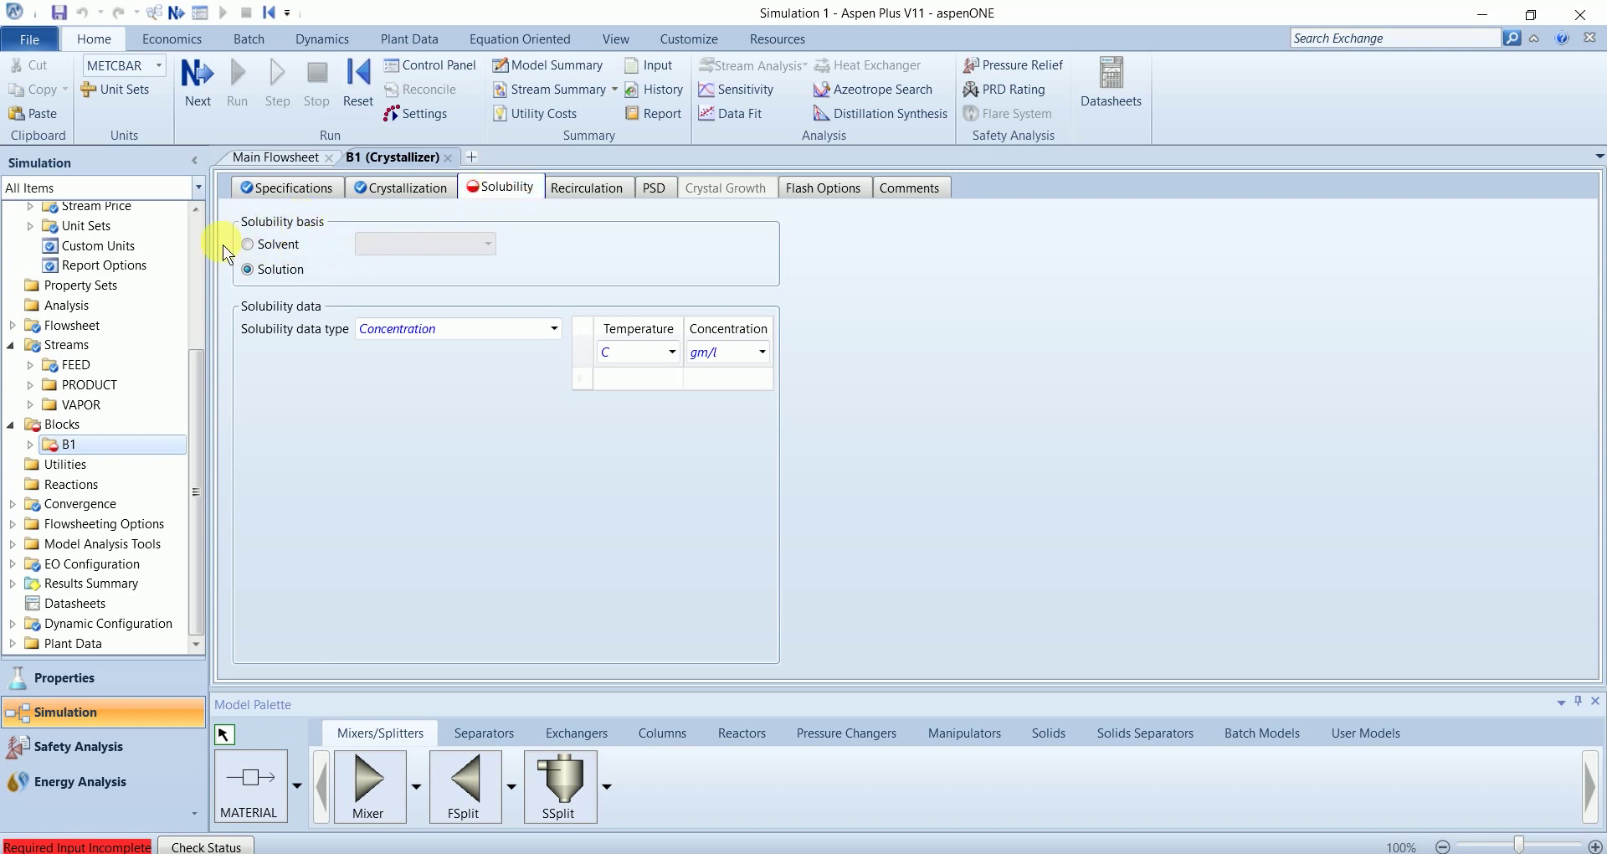
# Step: Base B1 solubility on H2O solvent with Ratio data, entering ratio 0.35 at 25 C
pyautogui.click(256, 272)
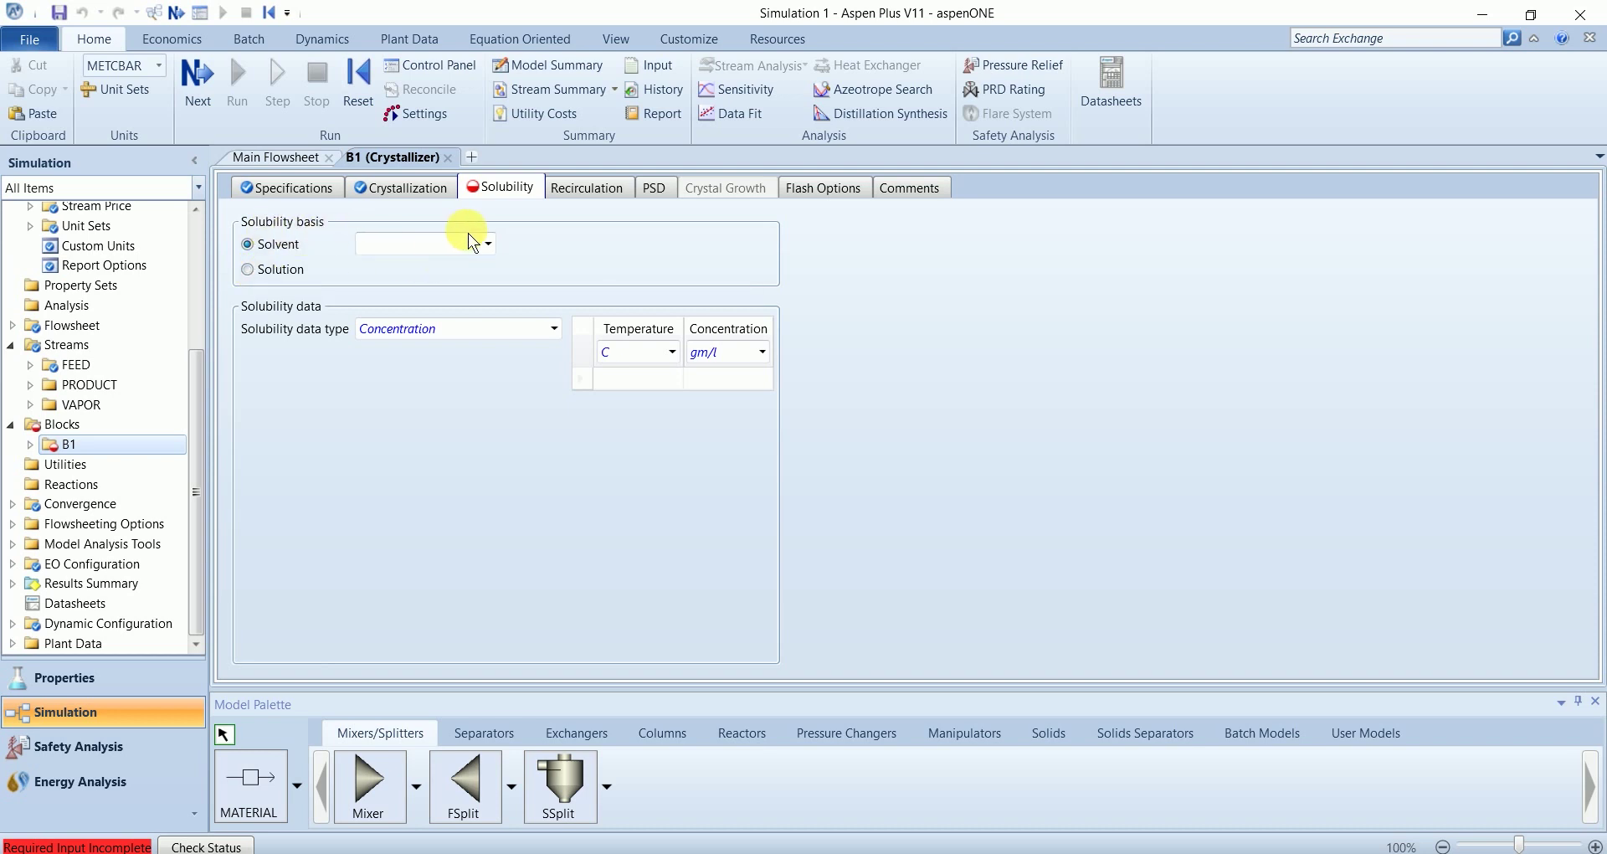
pyautogui.click(485, 249)
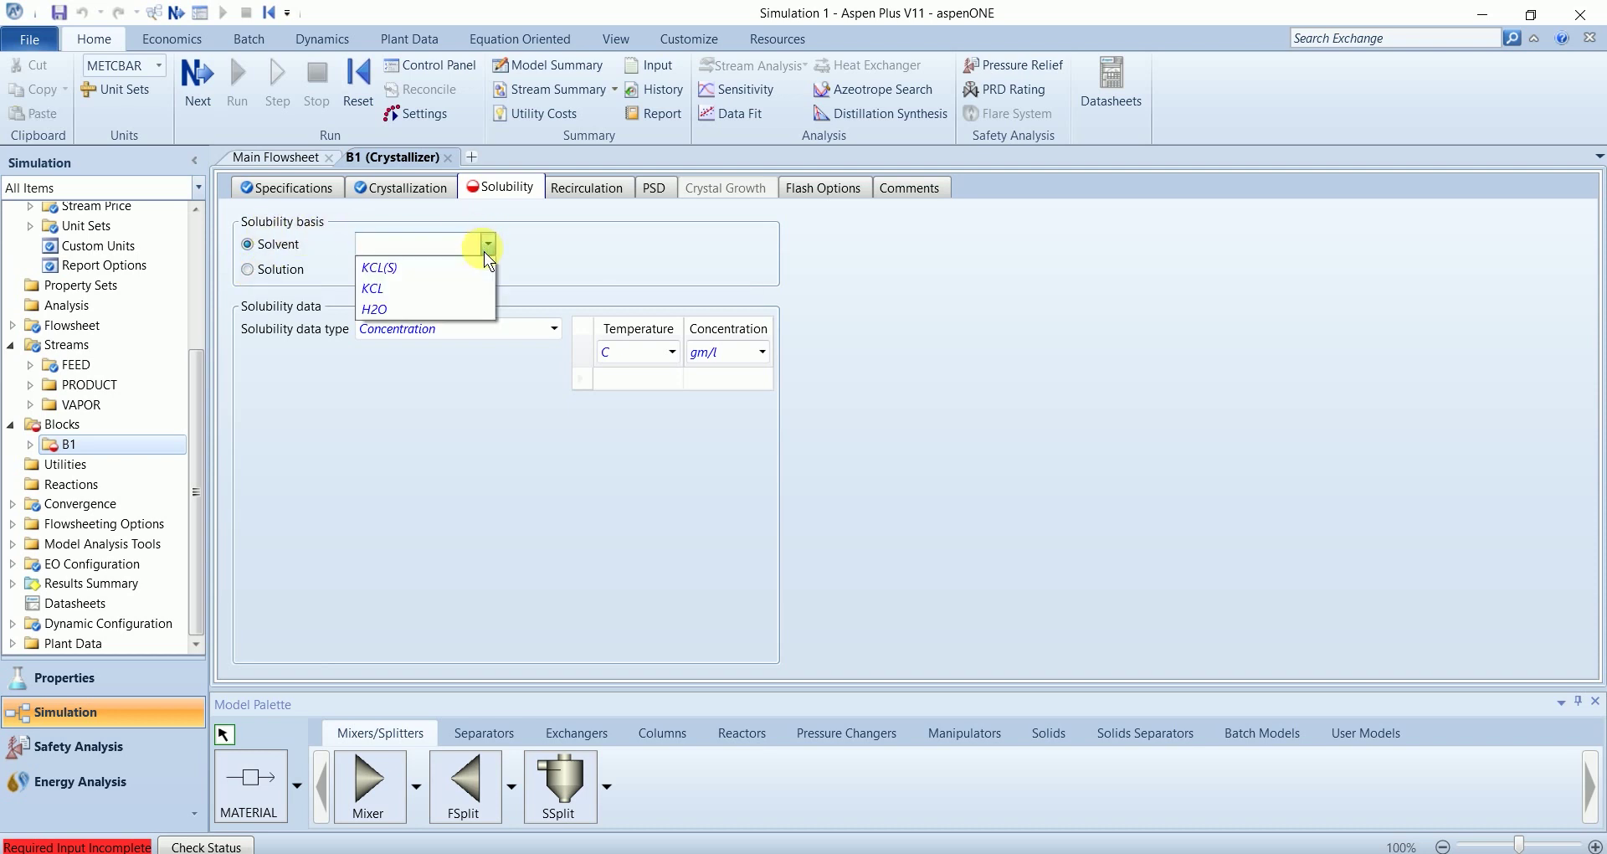
pyautogui.click(453, 308)
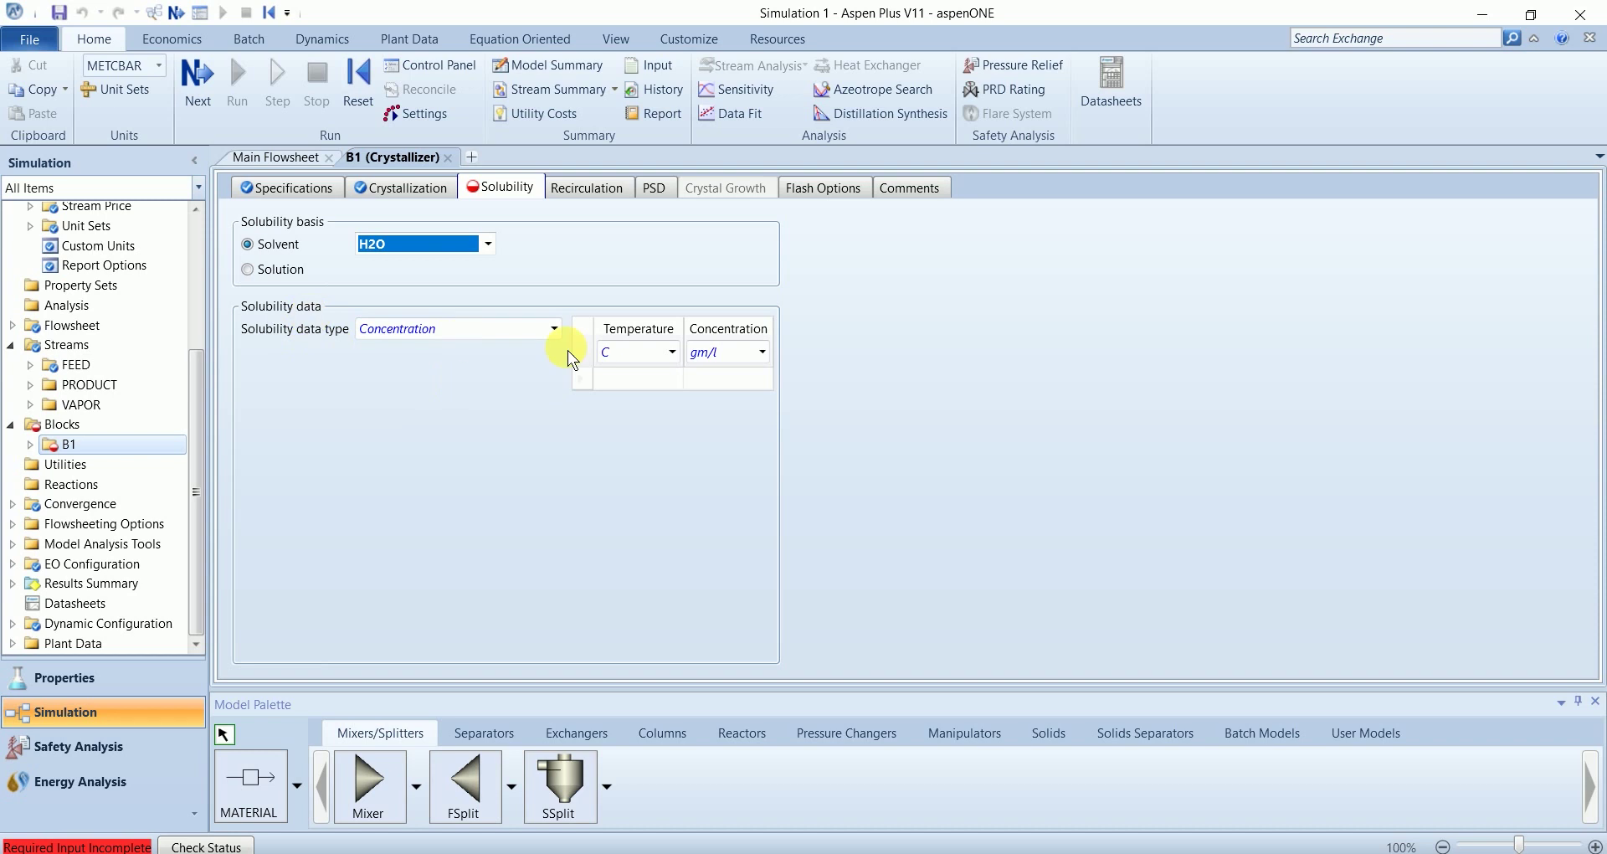
pyautogui.click(554, 329)
pyautogui.click(519, 373)
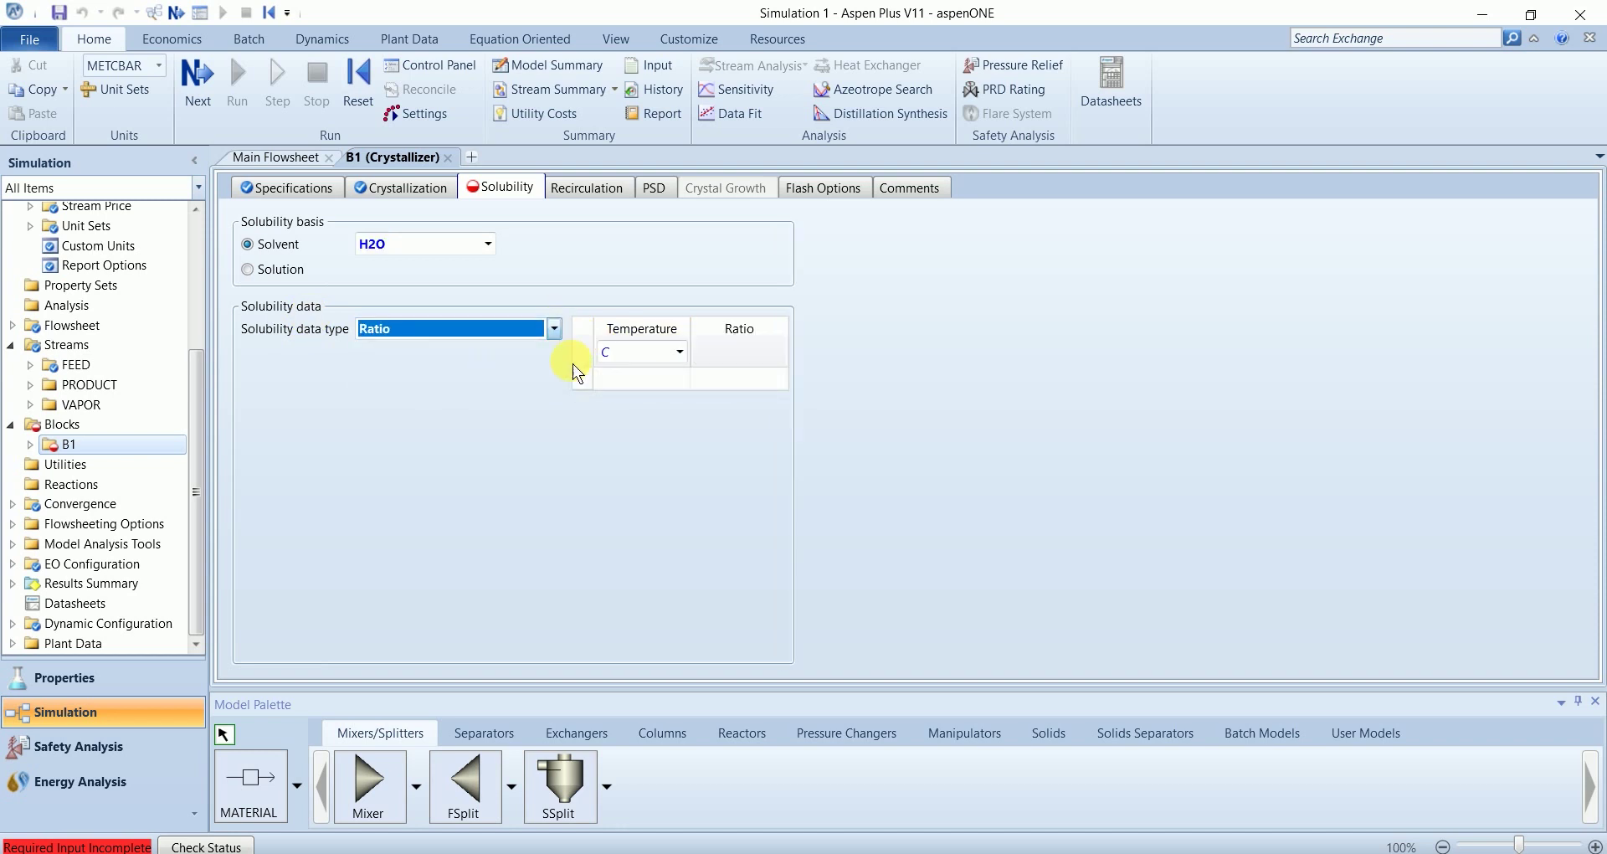
pyautogui.click(636, 381)
pyautogui.write('25')
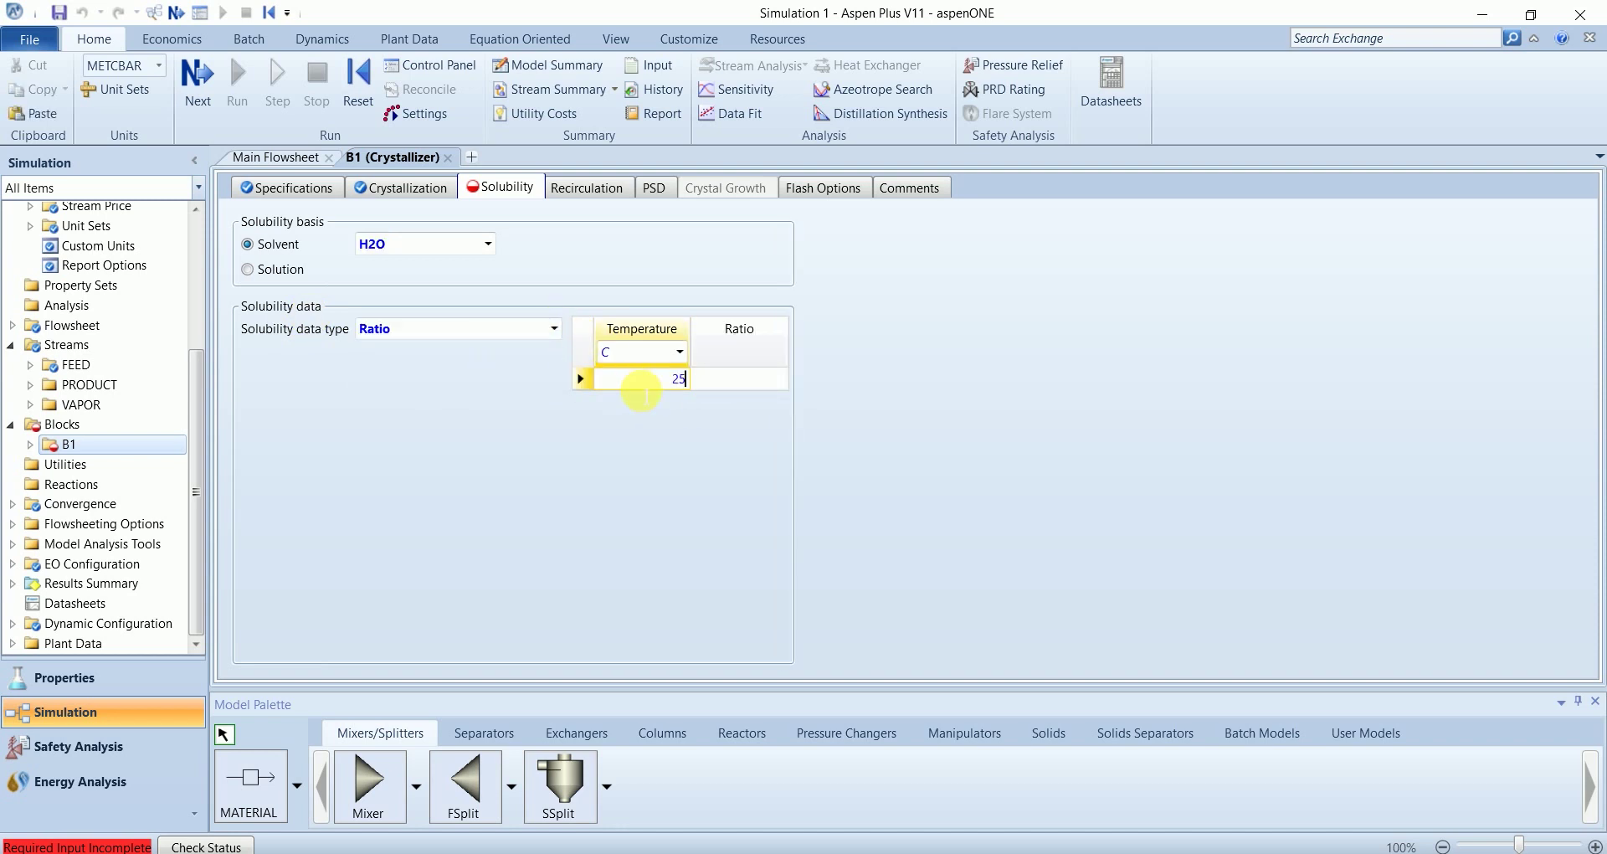
pyautogui.press('Return')
pyautogui.click(710, 383)
pyautogui.write('0.35')
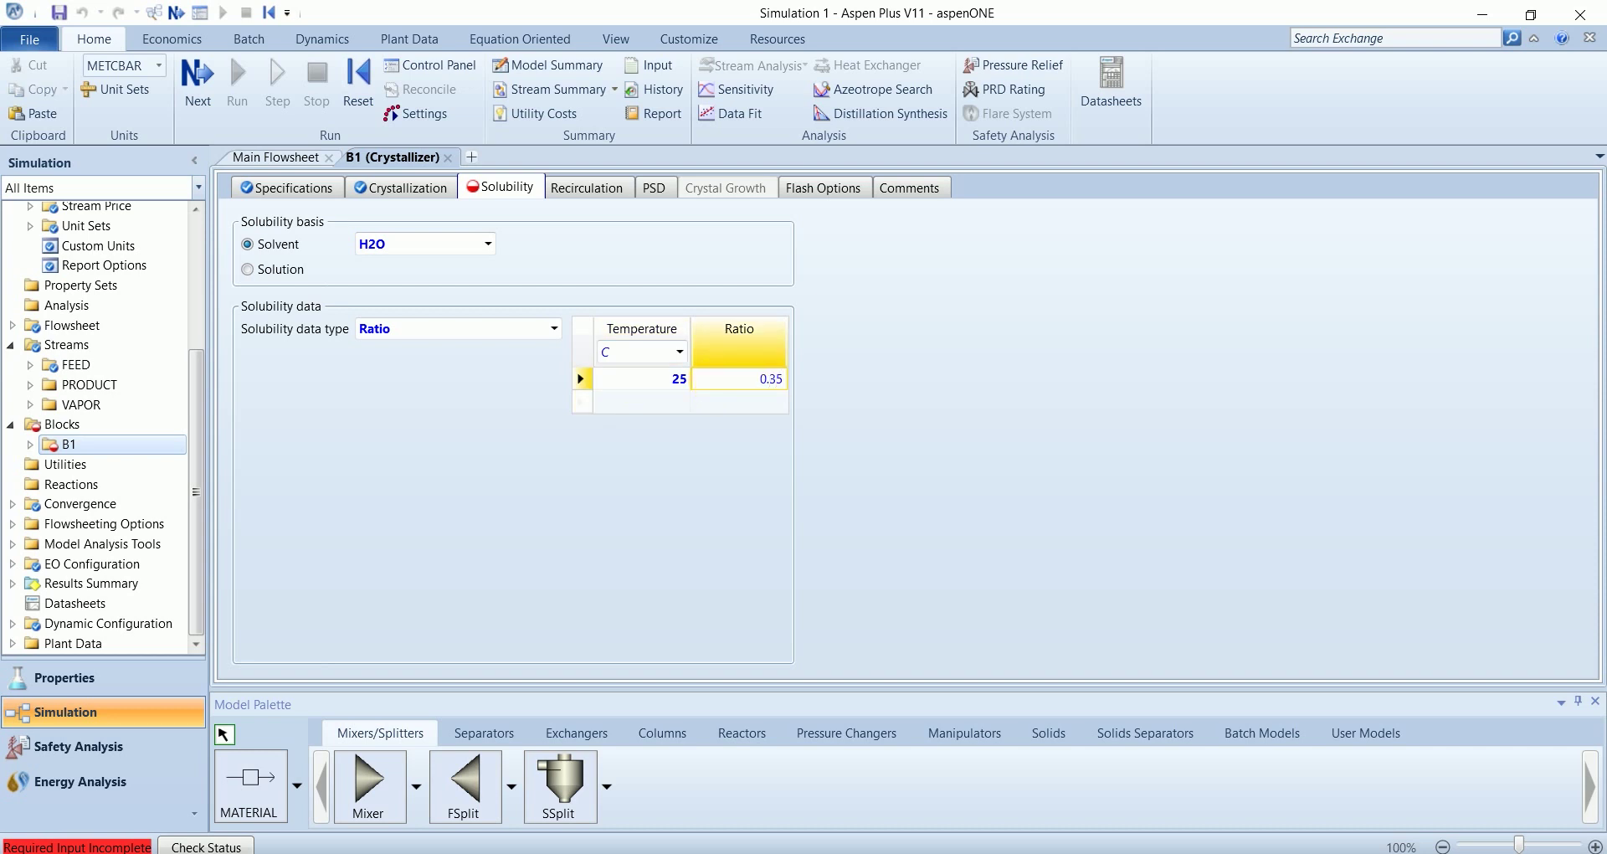
pyautogui.press('Return')
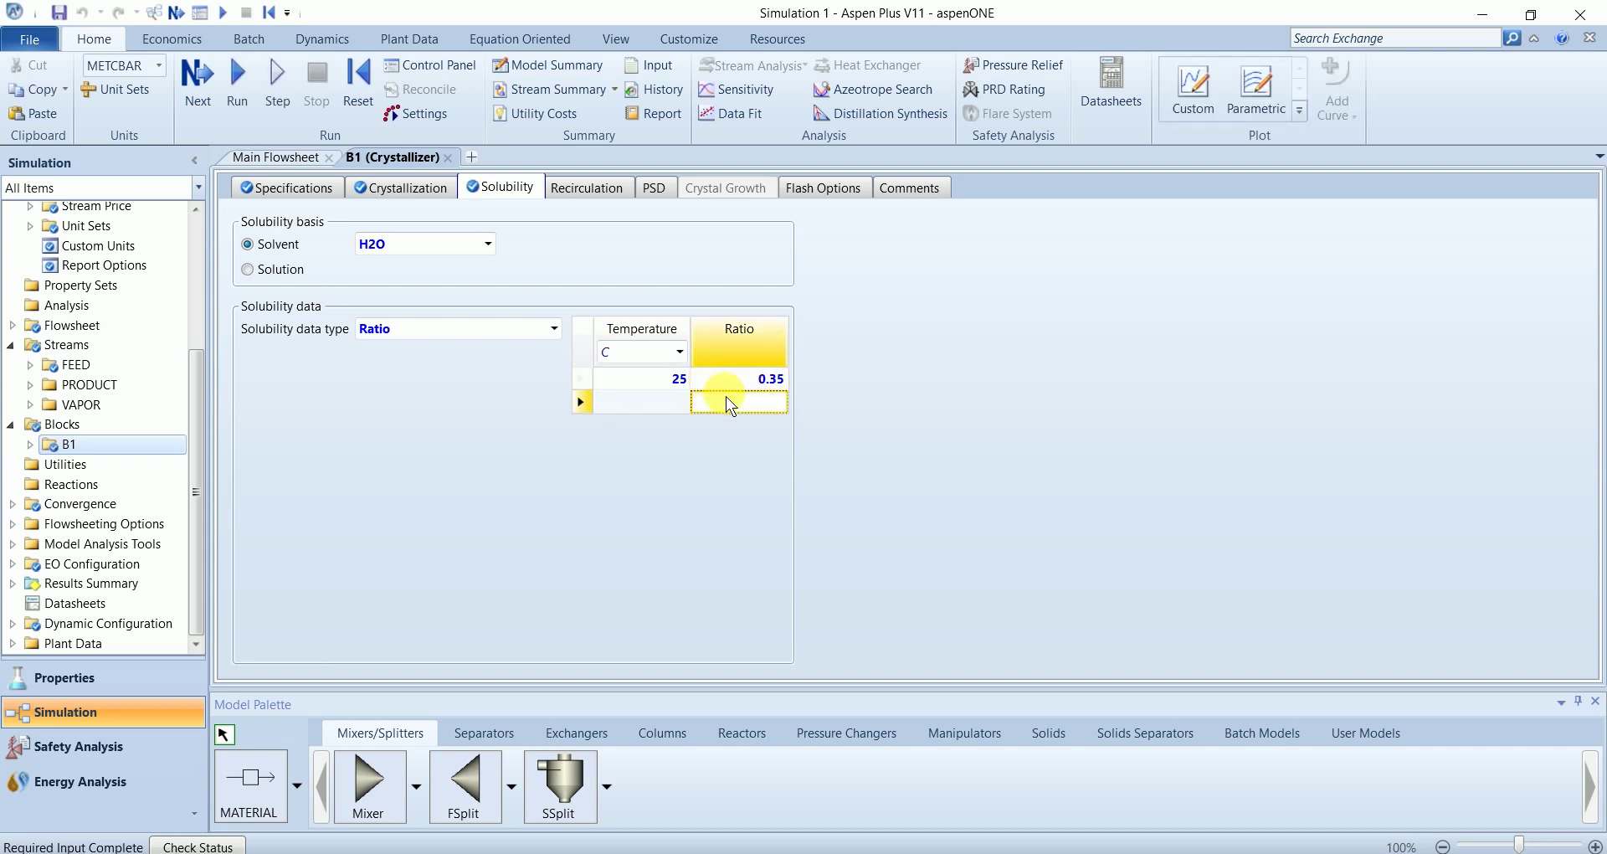
# Step: Review the Recirculation tab, the PSD calculation options and the crystal growth parameters
pyautogui.click(574, 194)
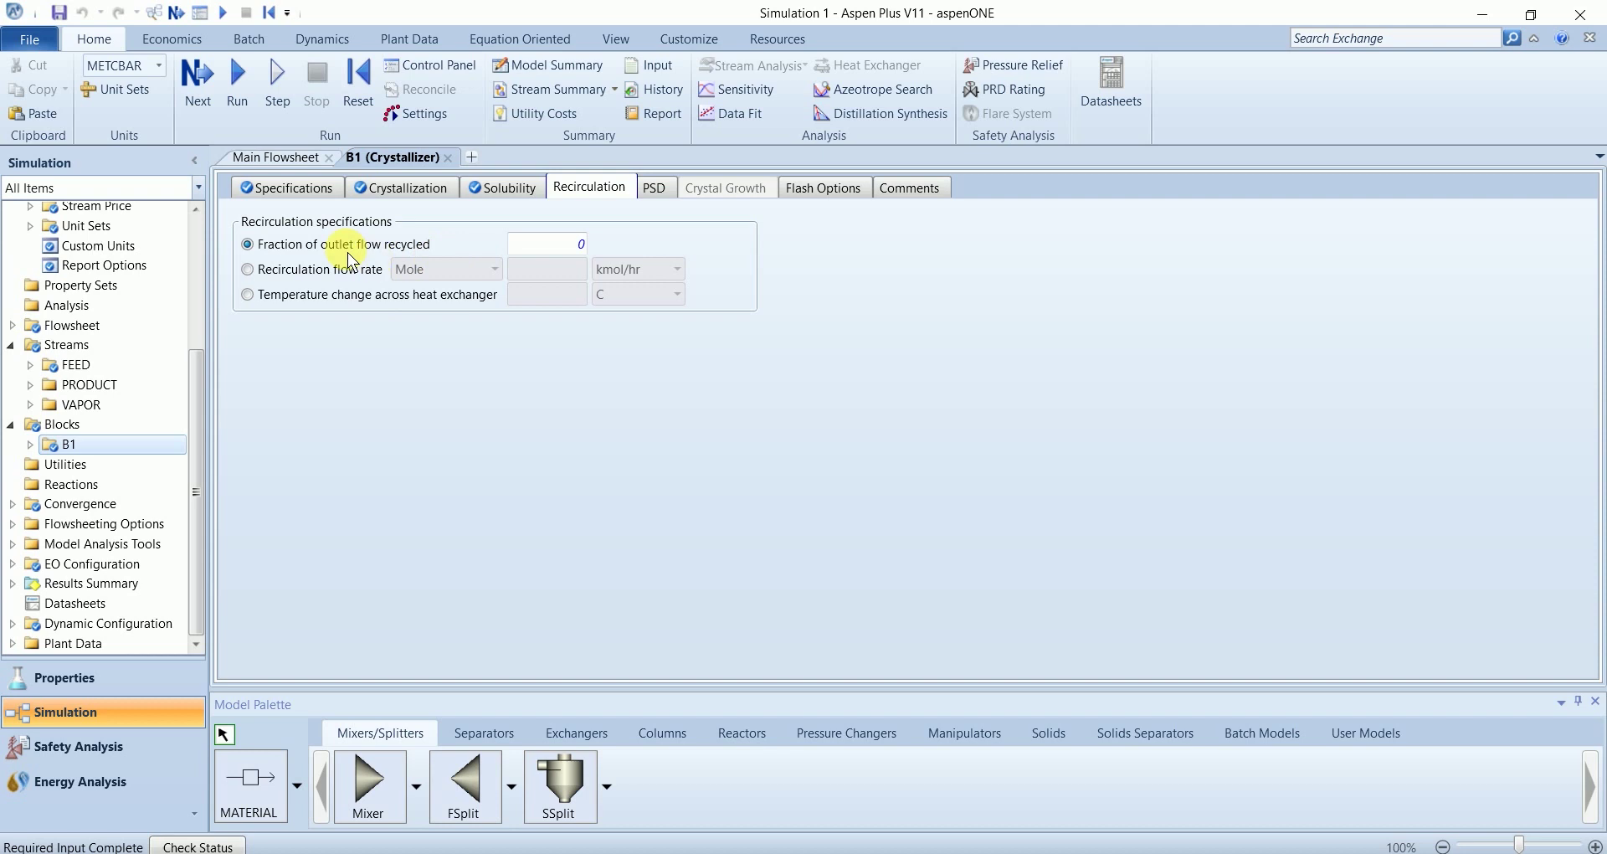
pyautogui.click(659, 193)
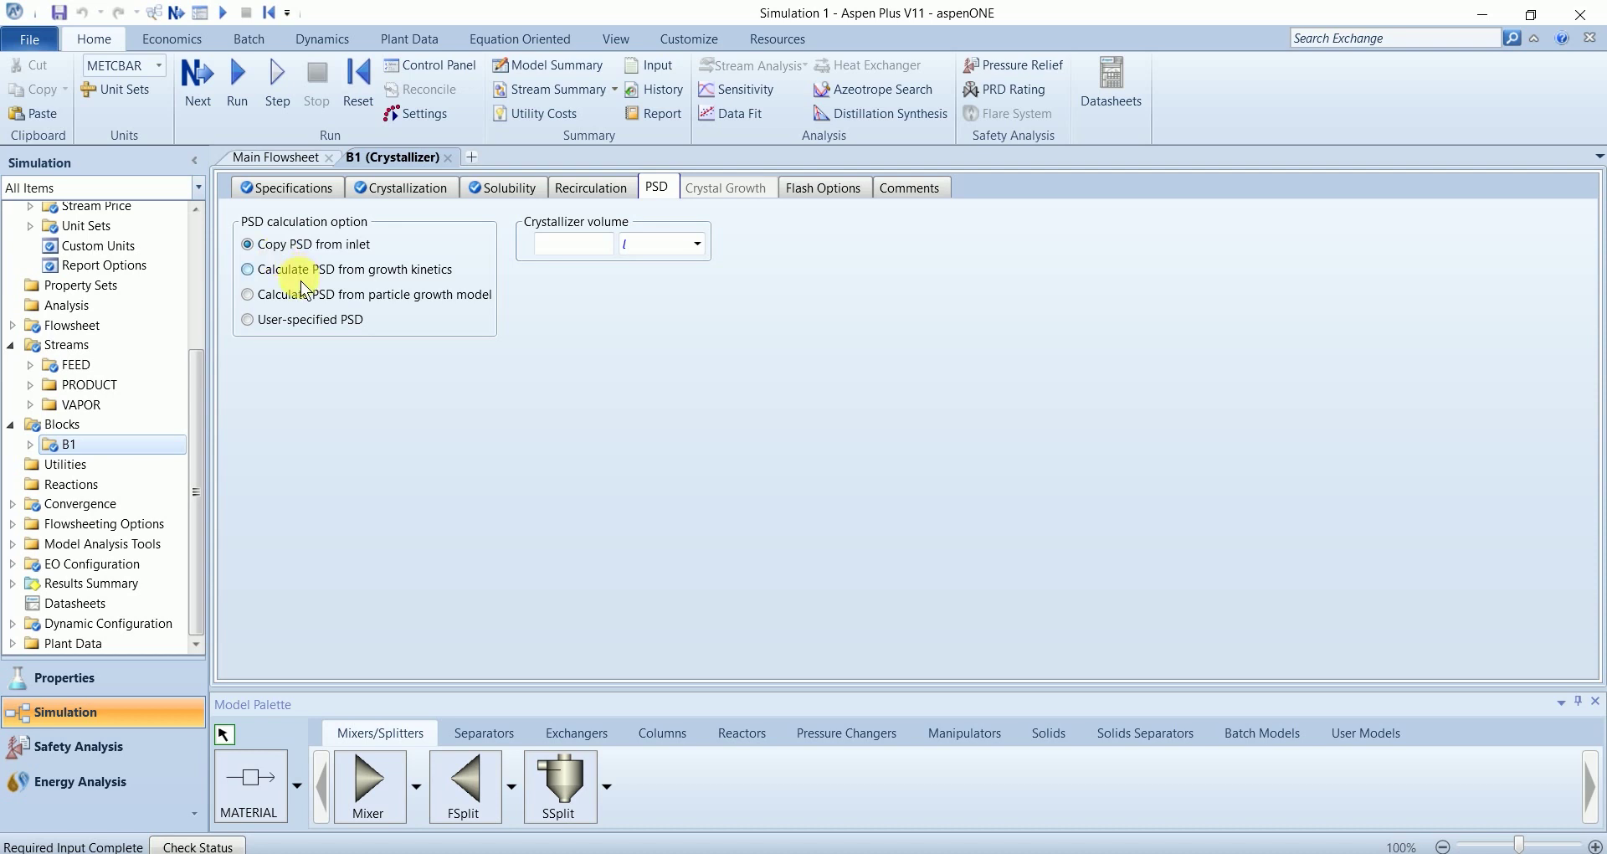
pyautogui.click(289, 280)
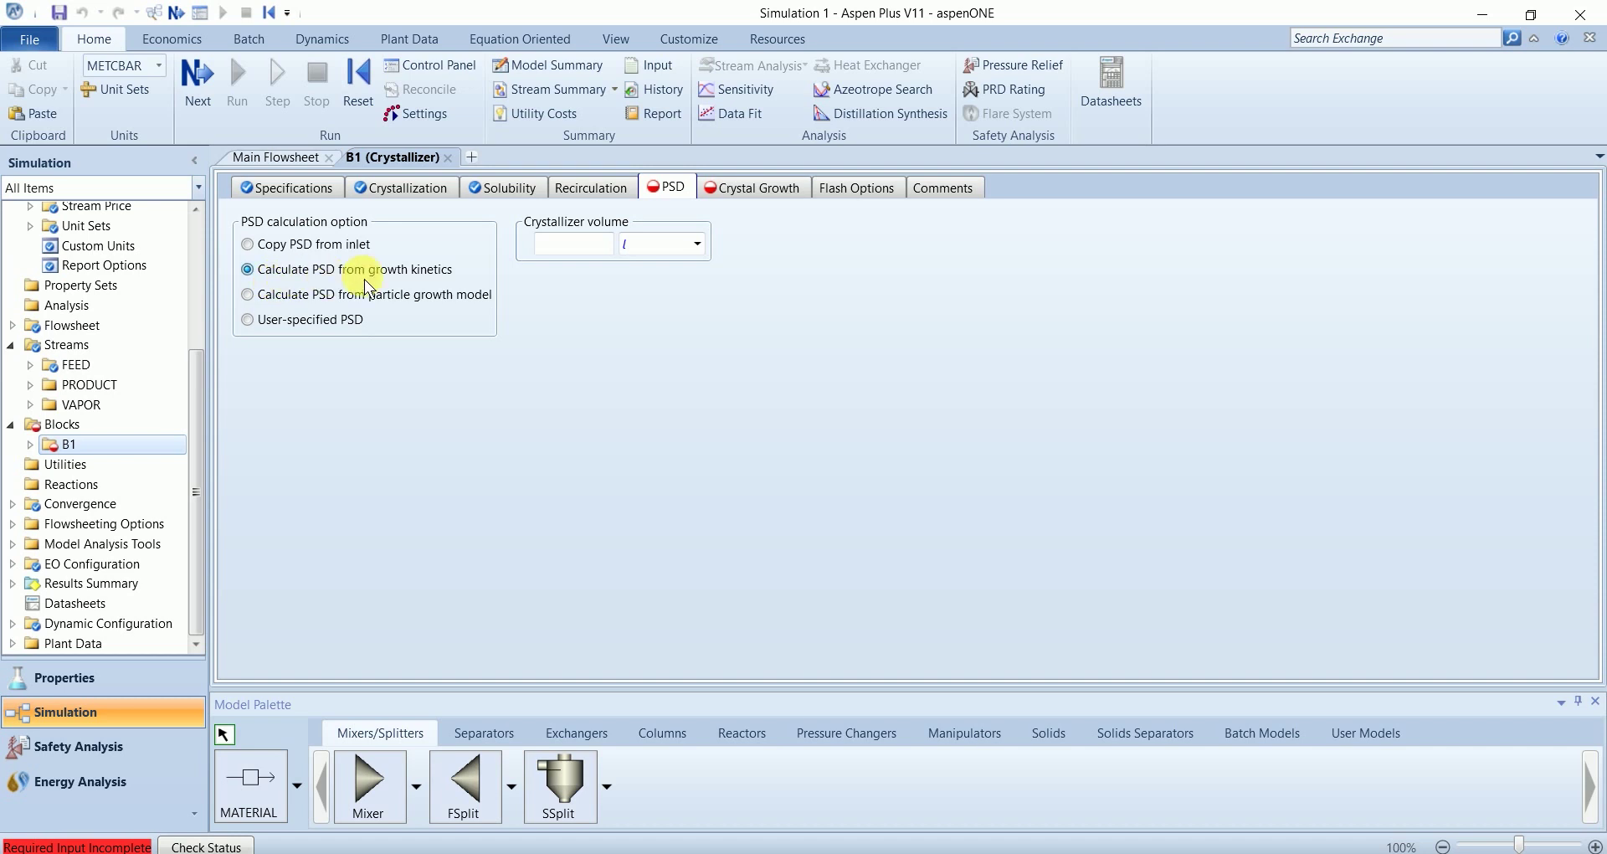
pyautogui.click(737, 193)
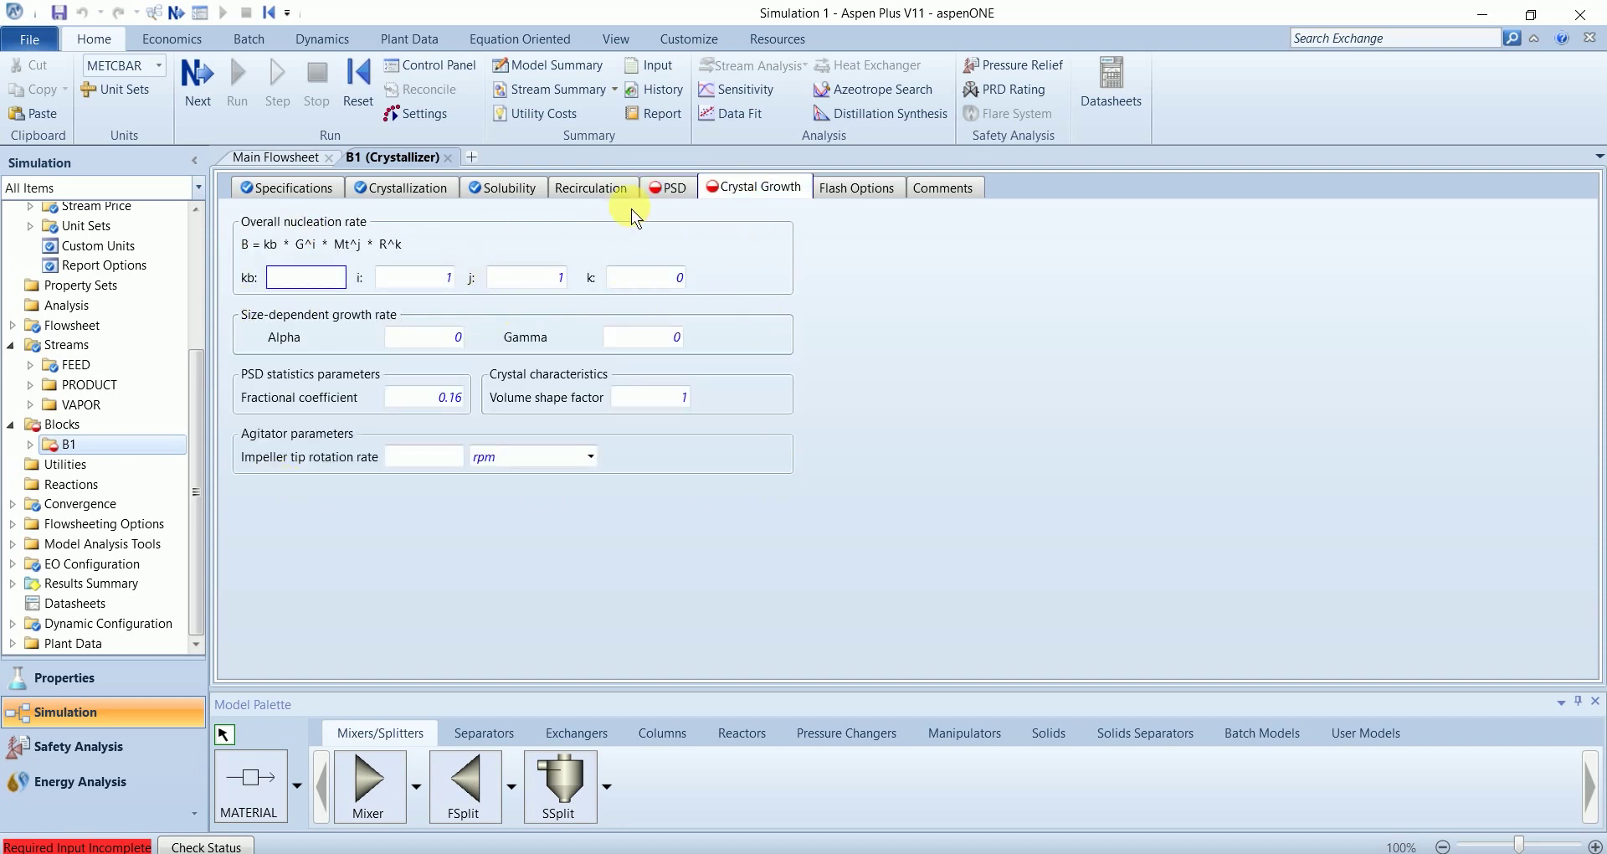
pyautogui.click(670, 191)
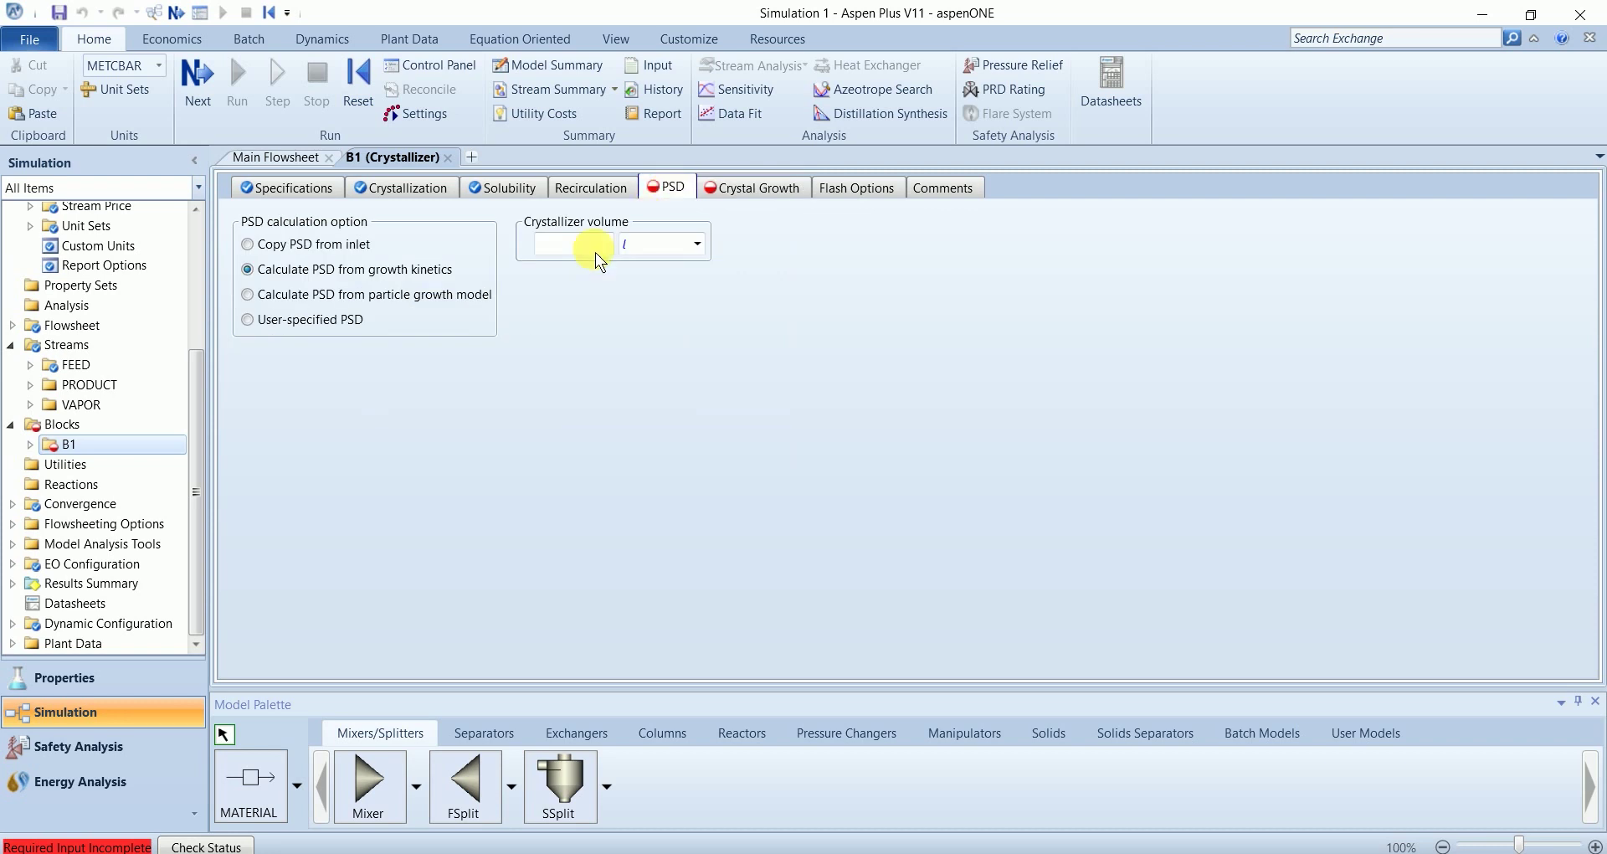
# Step: Try the particle growth model option, then settle on a user-specified overall PSD
pyautogui.click(333, 303)
pyautogui.click(543, 328)
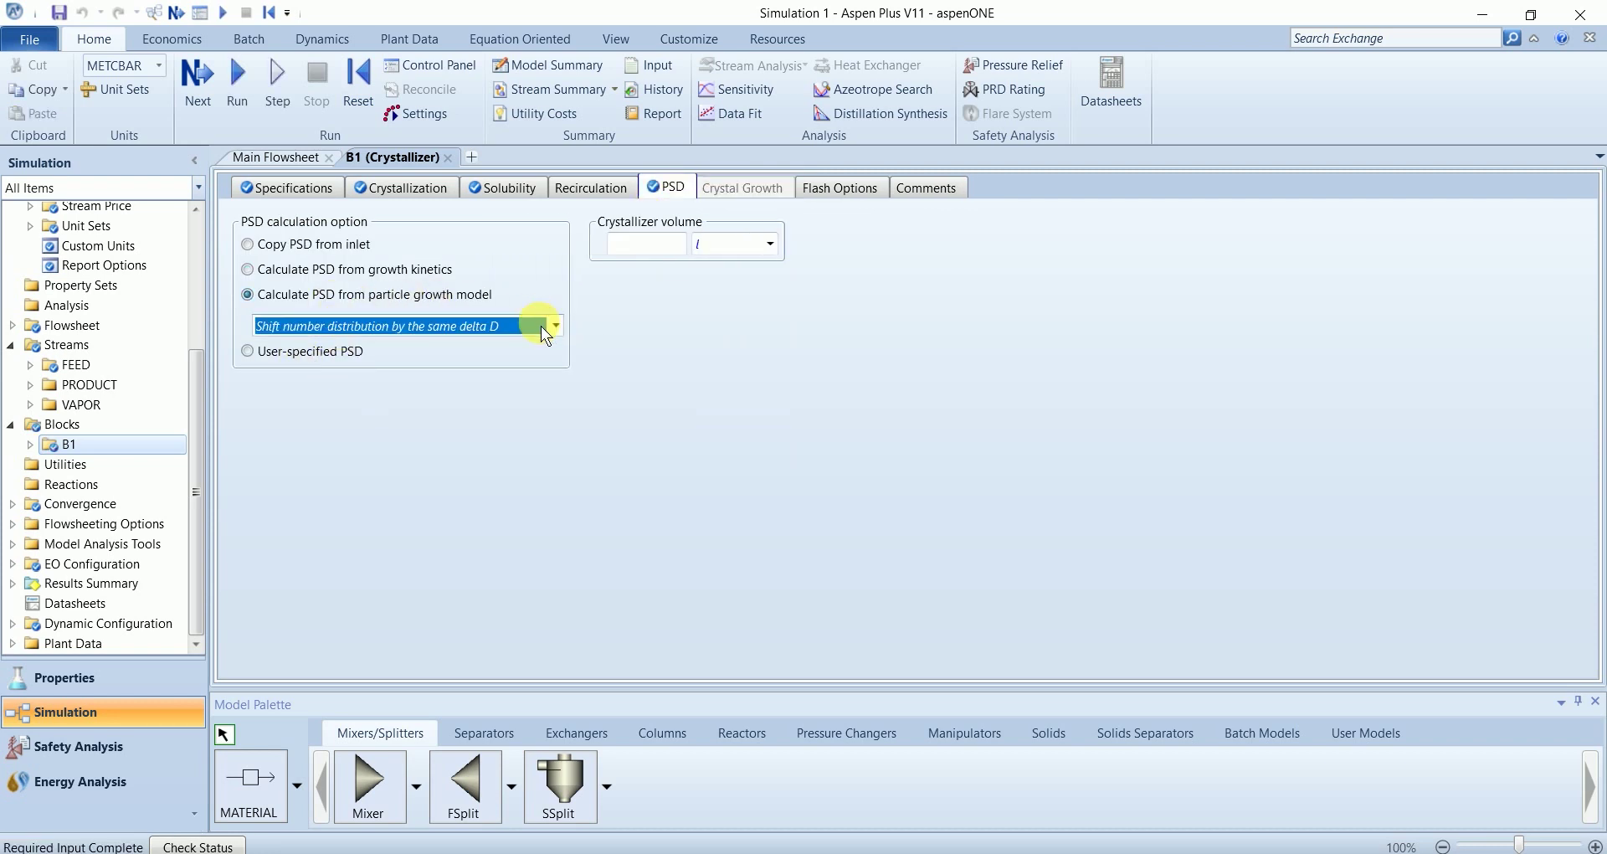
pyautogui.click(557, 329)
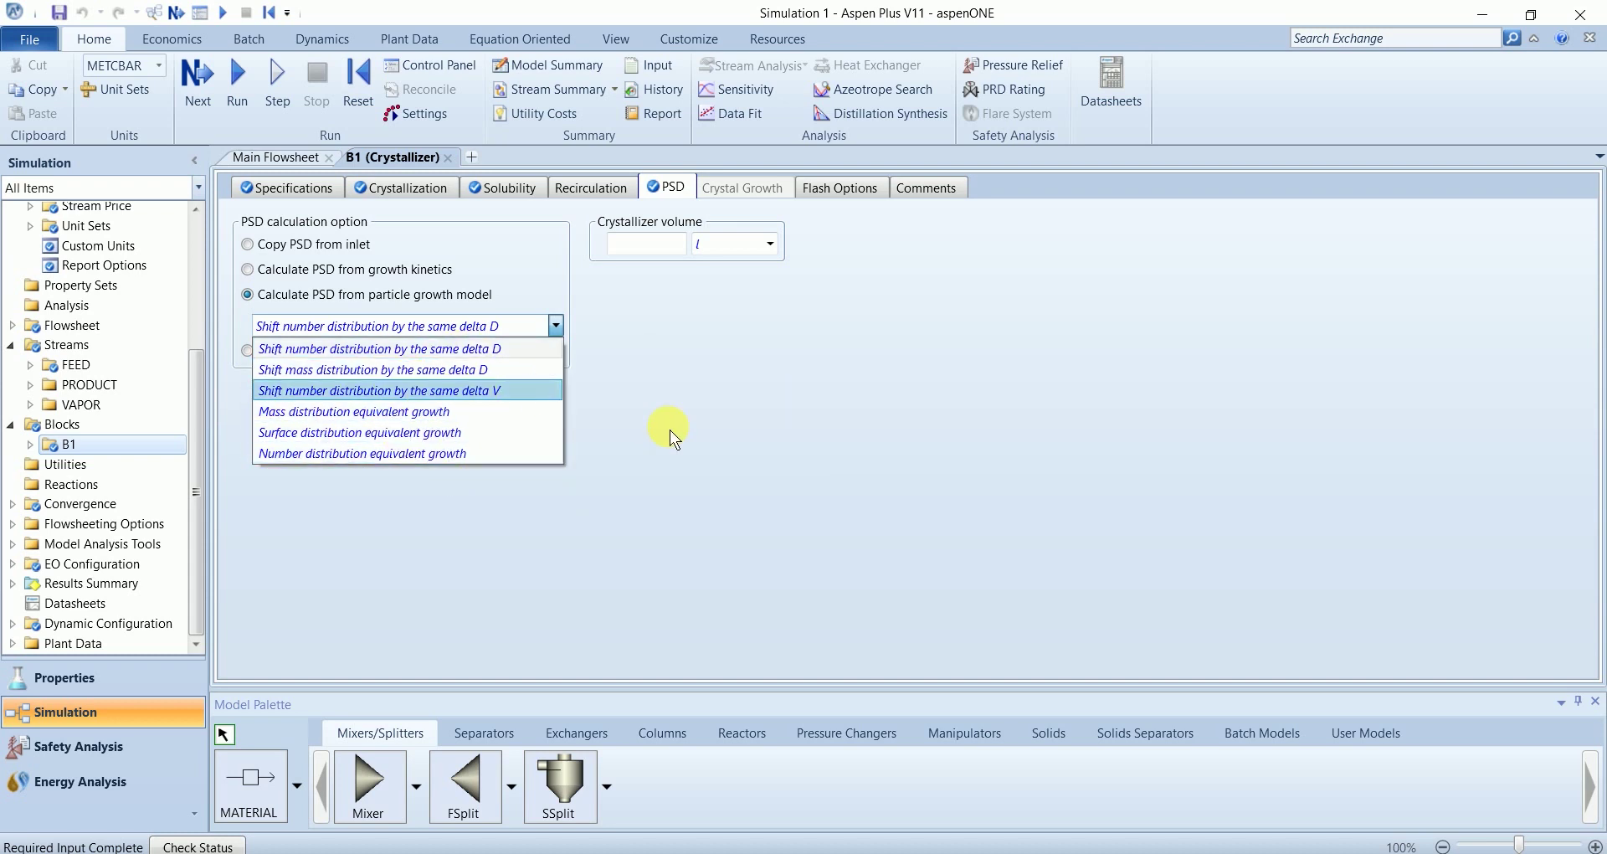
pyautogui.click(442, 351)
pyautogui.click(325, 352)
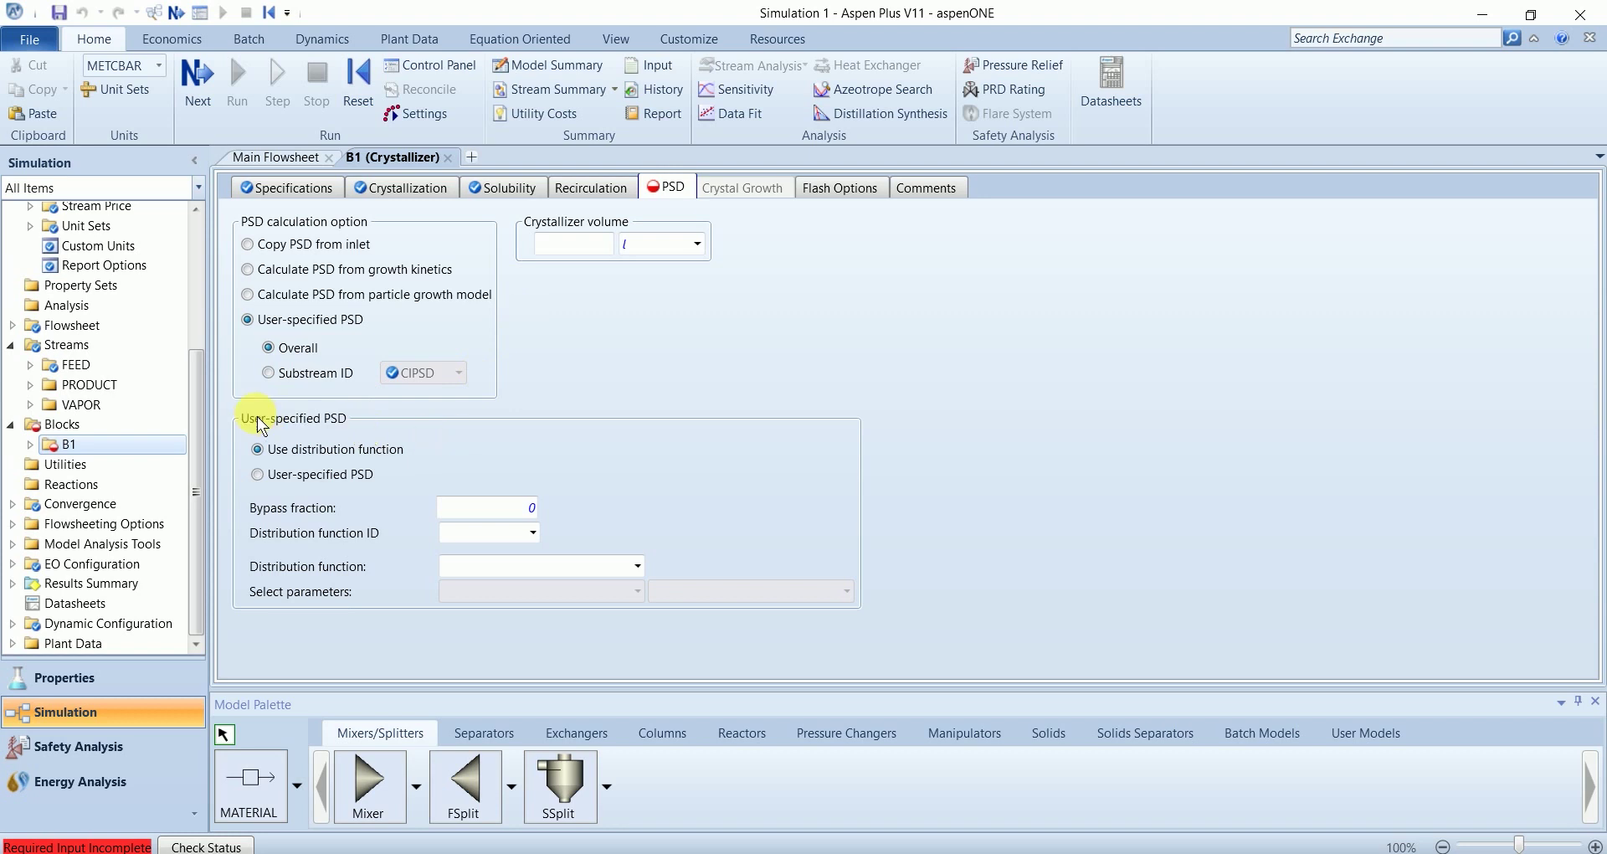
# Step: Set the crystallizer volume to 4 cum
pyautogui.click(589, 248)
pyautogui.write('4')
pyautogui.click(705, 251)
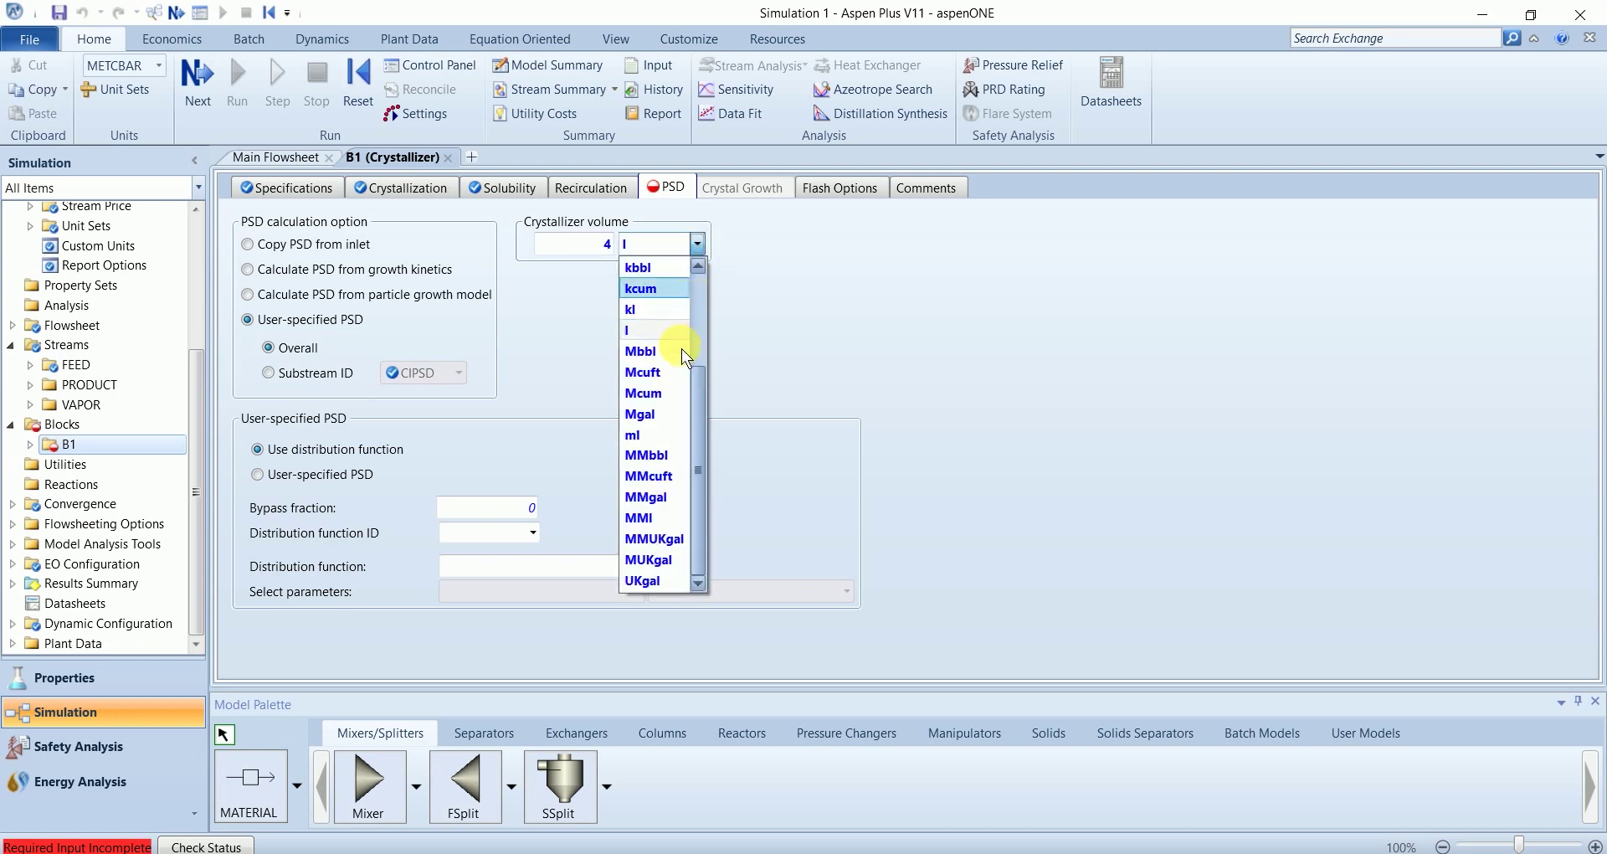
pyautogui.scroll(2, 680, 376)
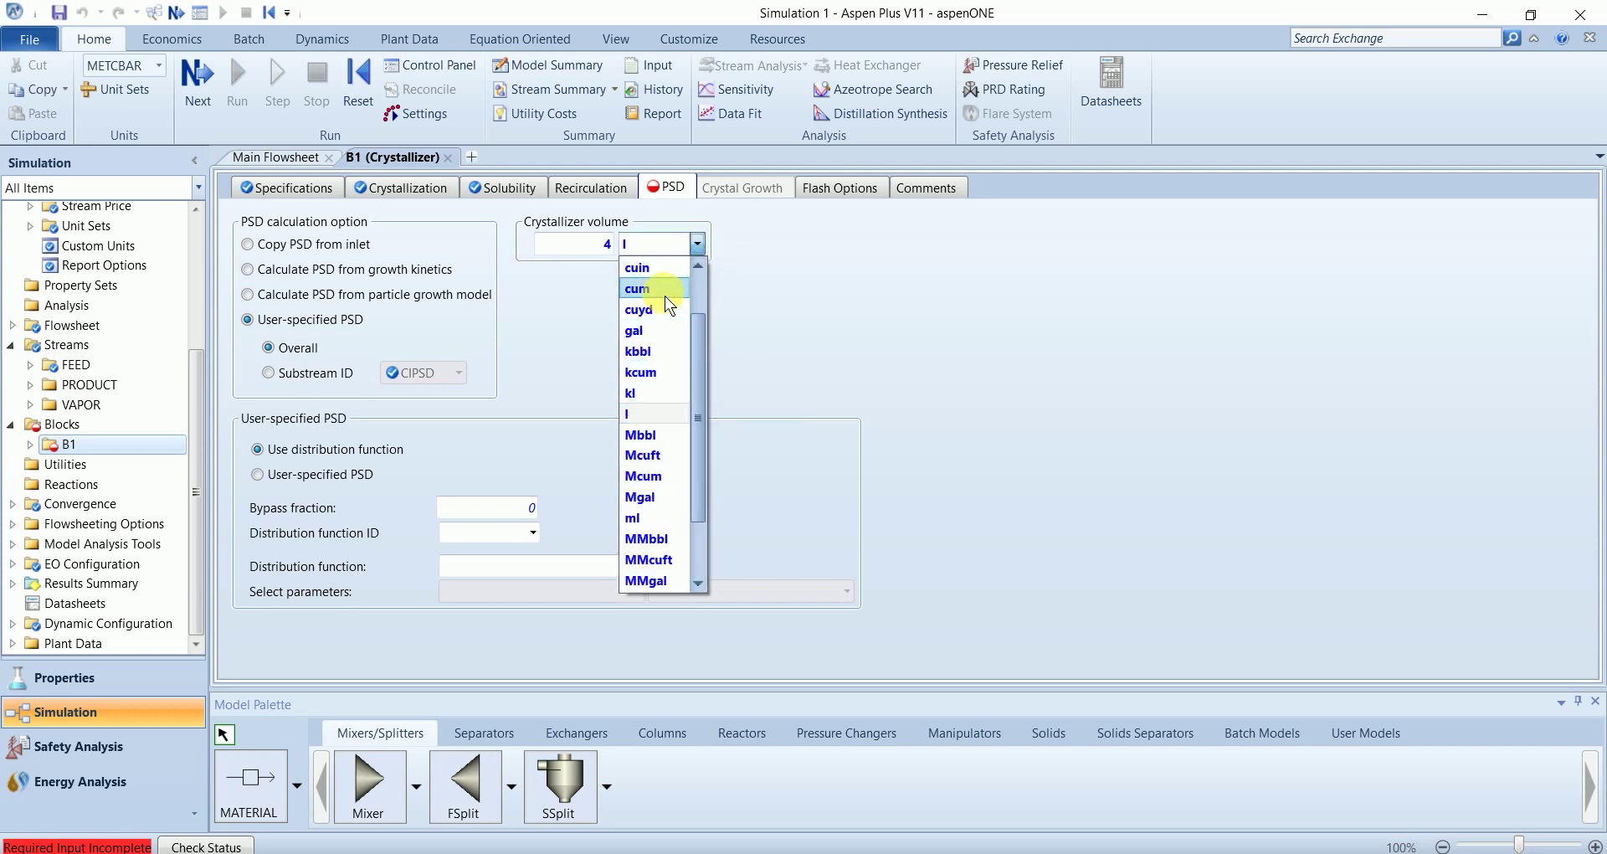
pyautogui.click(664, 295)
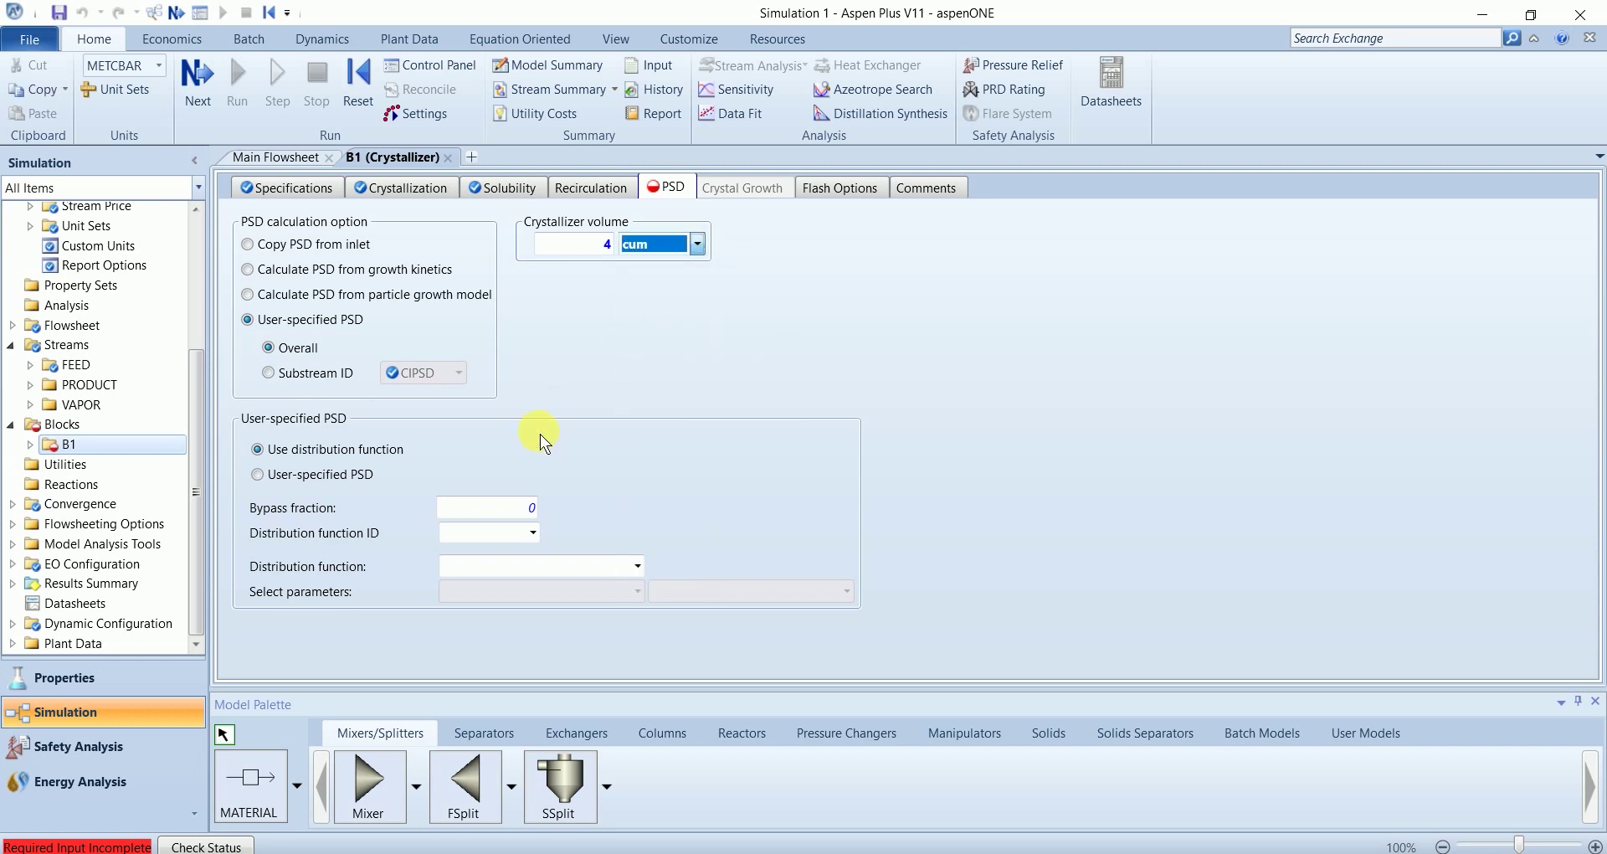
pyautogui.click(474, 429)
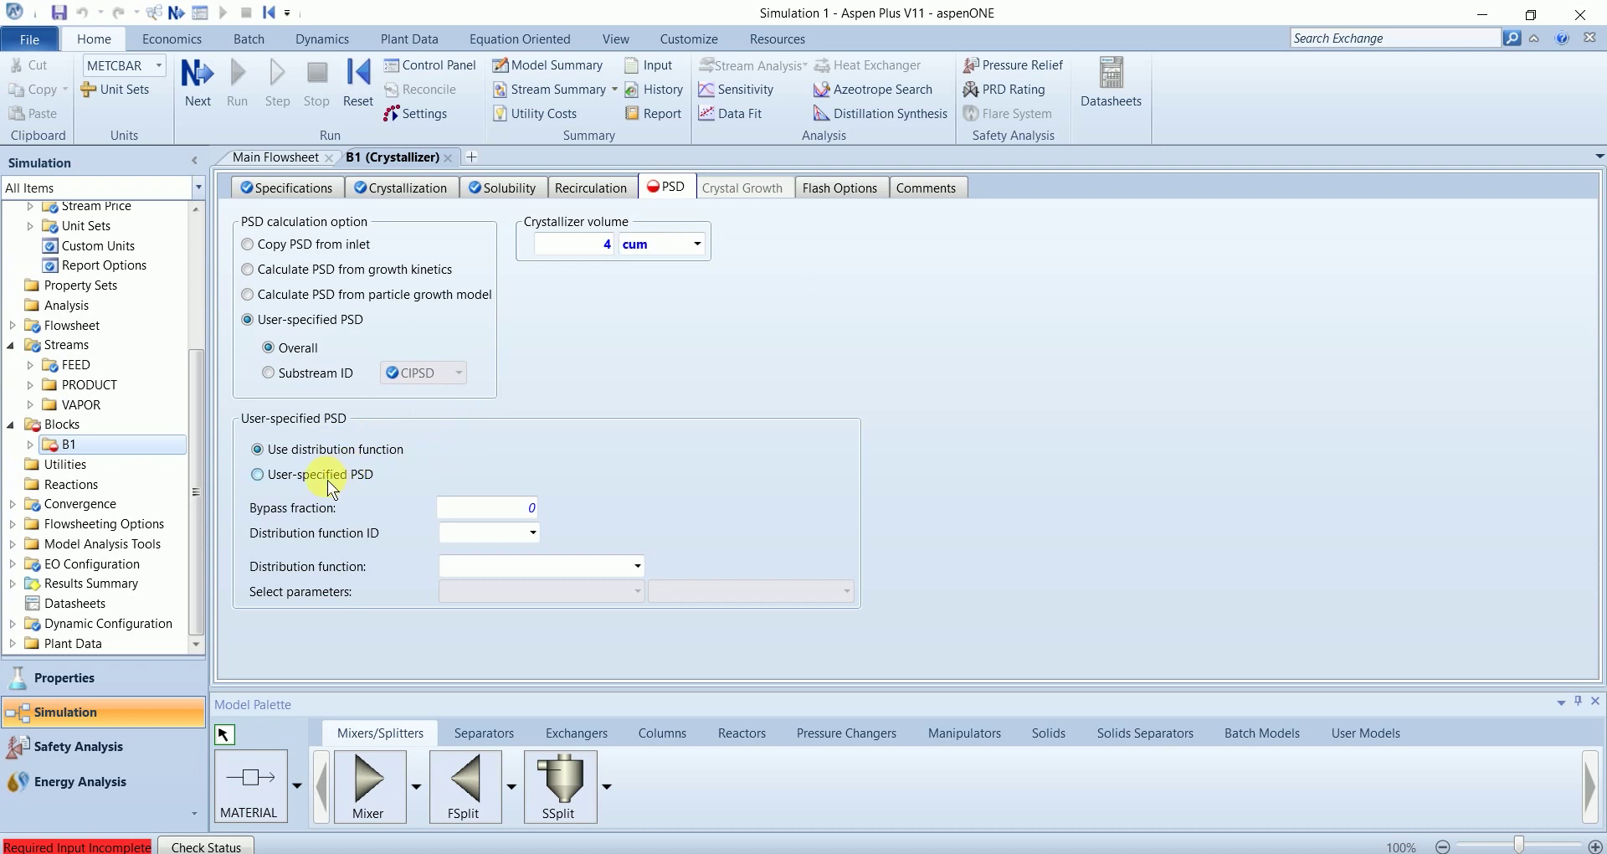
# Step: Create distribution function 1 as a Normal distribution sized by D50
pyautogui.click(531, 534)
pyautogui.click(516, 550)
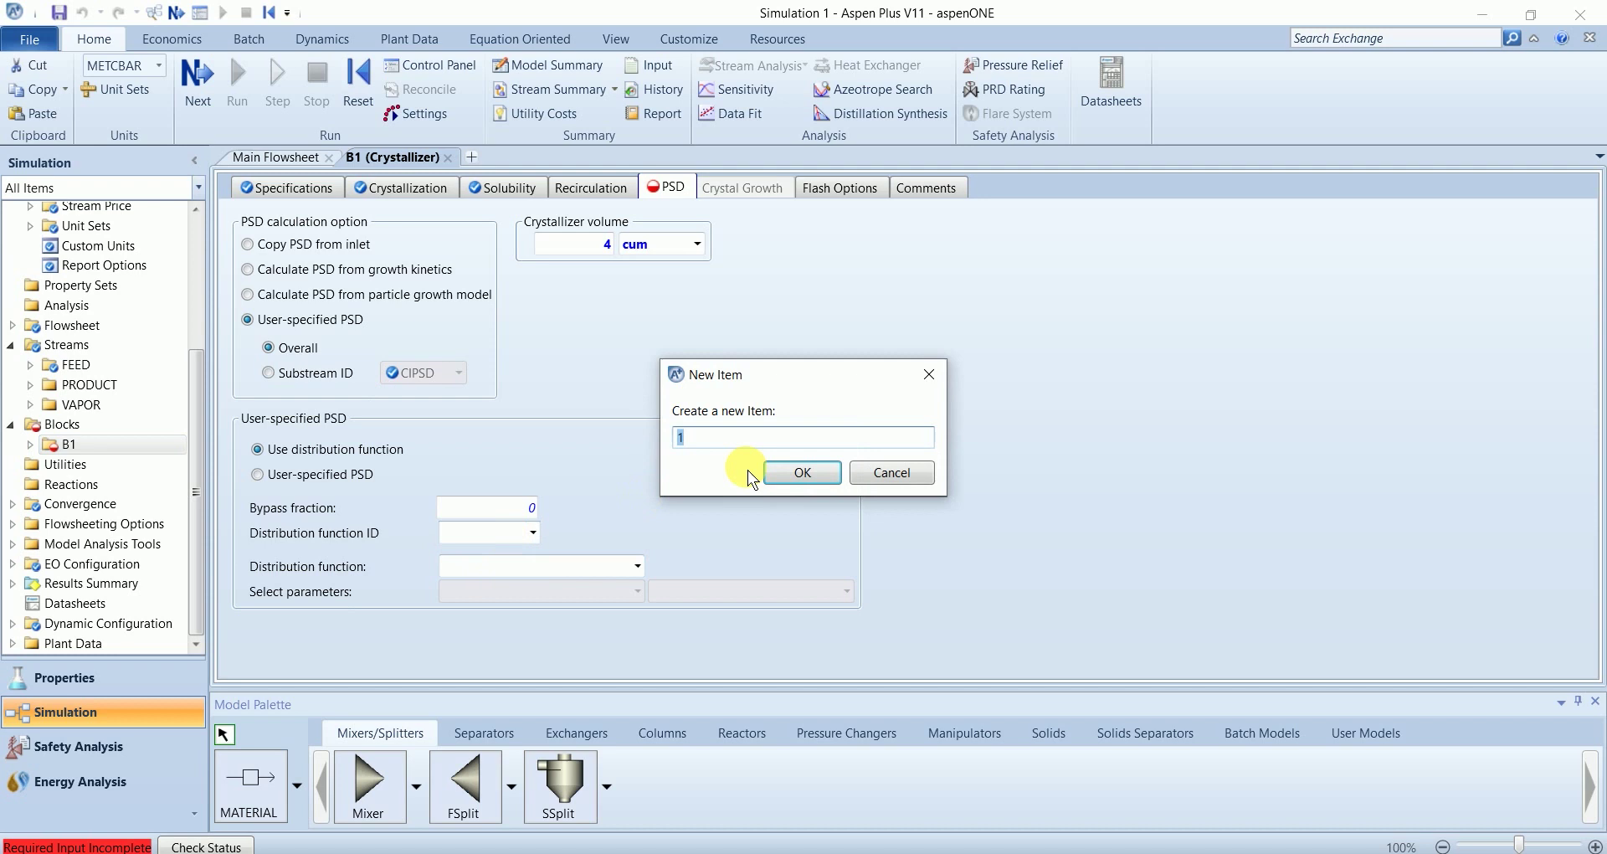
pyautogui.click(766, 456)
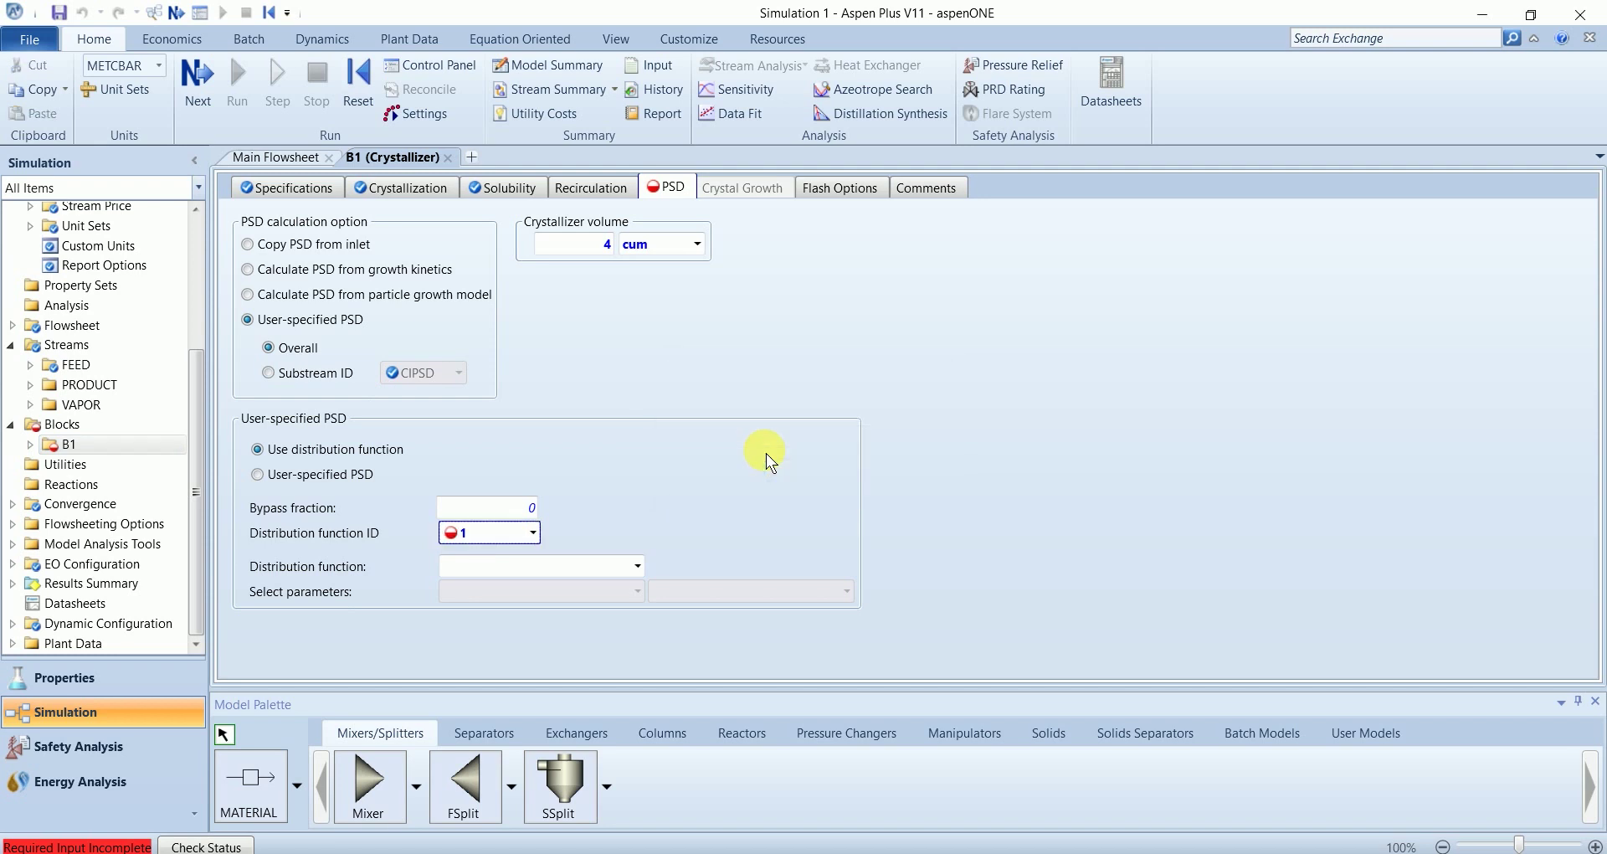
pyautogui.click(638, 566)
pyautogui.click(581, 647)
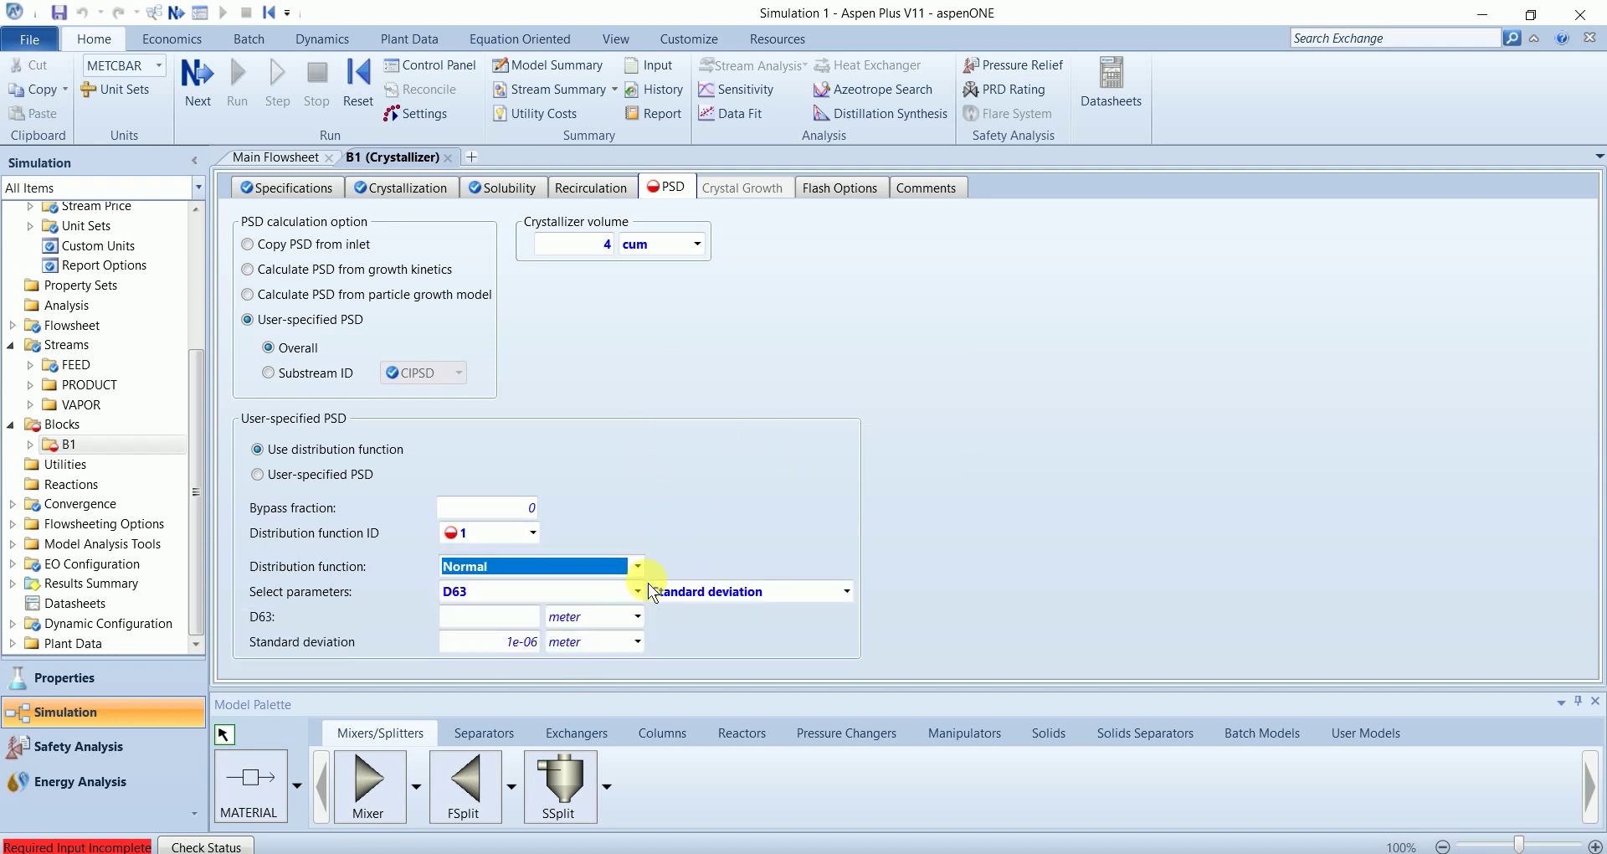
pyautogui.click(638, 591)
pyautogui.click(579, 627)
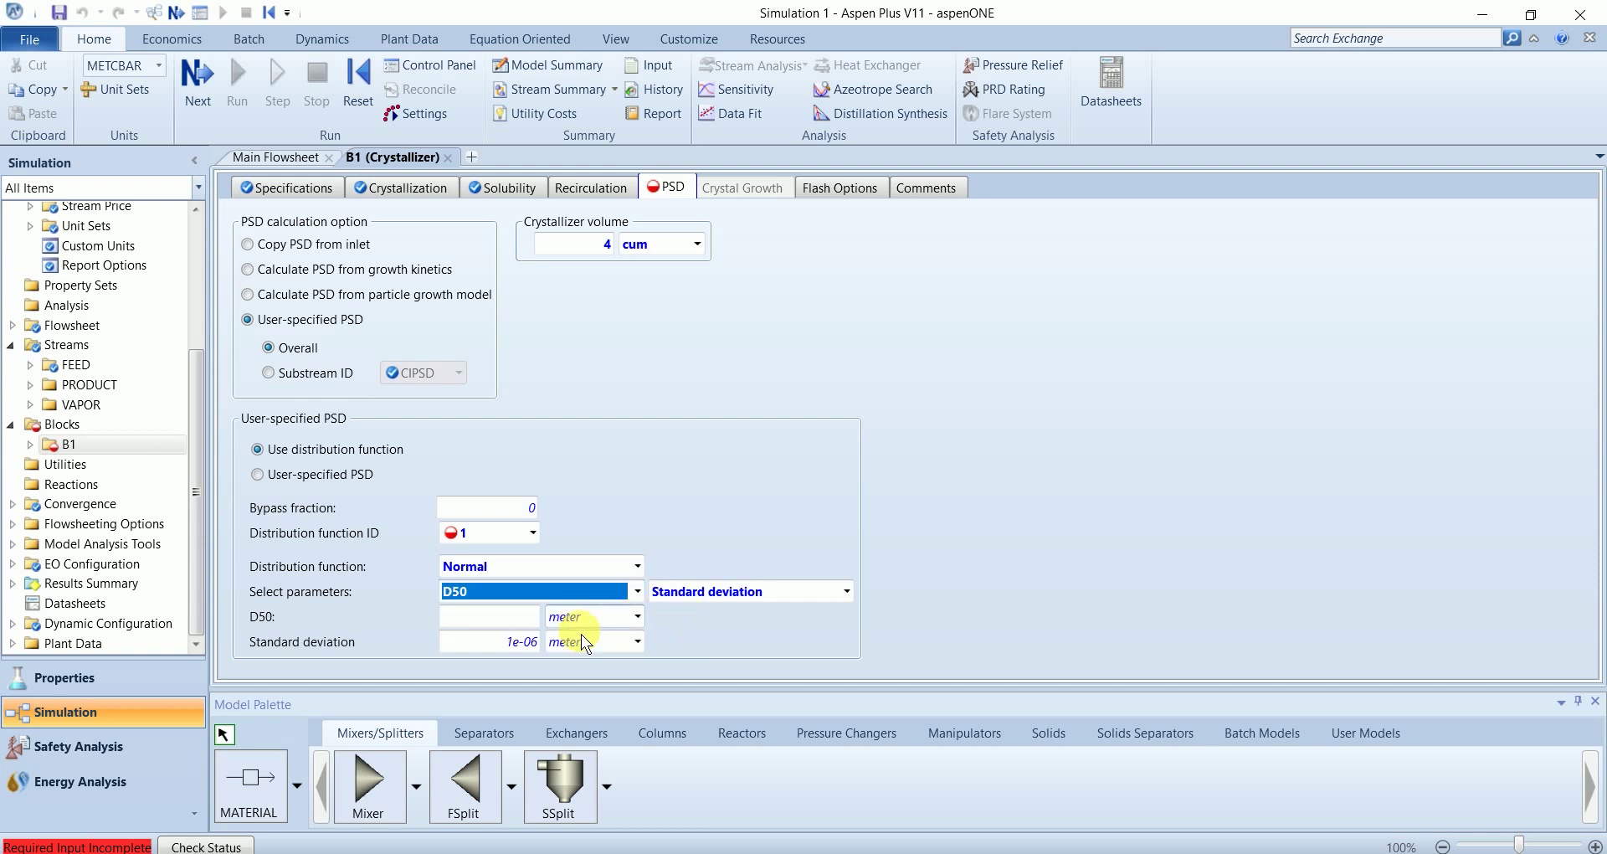
# Step: Enter a D50 of 2 cm and a standard deviation of 1 cm
pyautogui.click(488, 619)
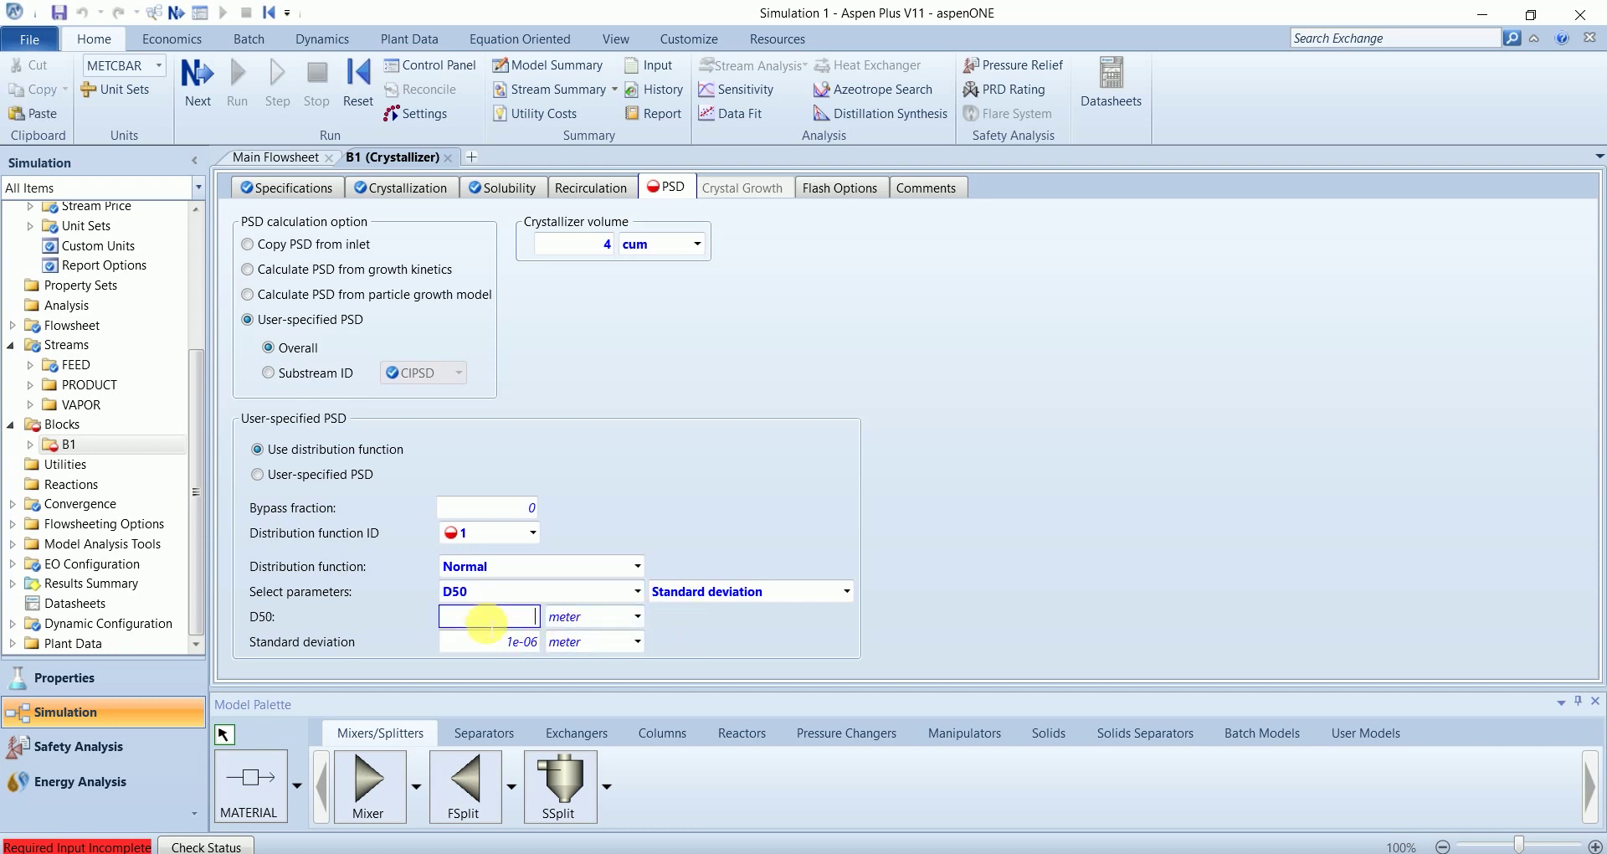
pyautogui.write('2')
pyautogui.click(642, 618)
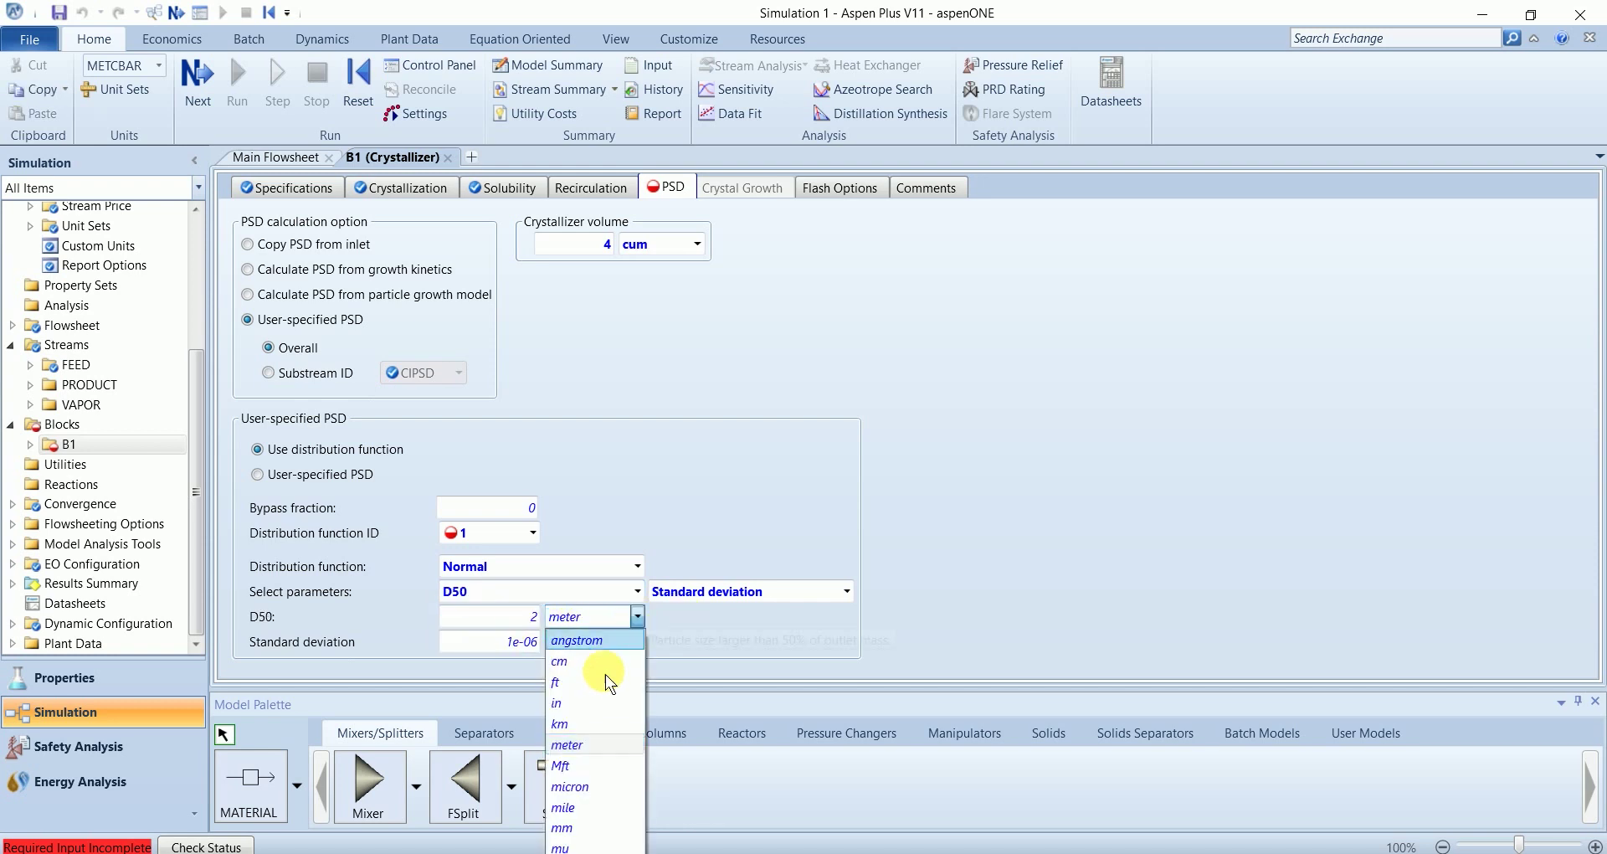
pyautogui.click(603, 670)
pyautogui.click(505, 646)
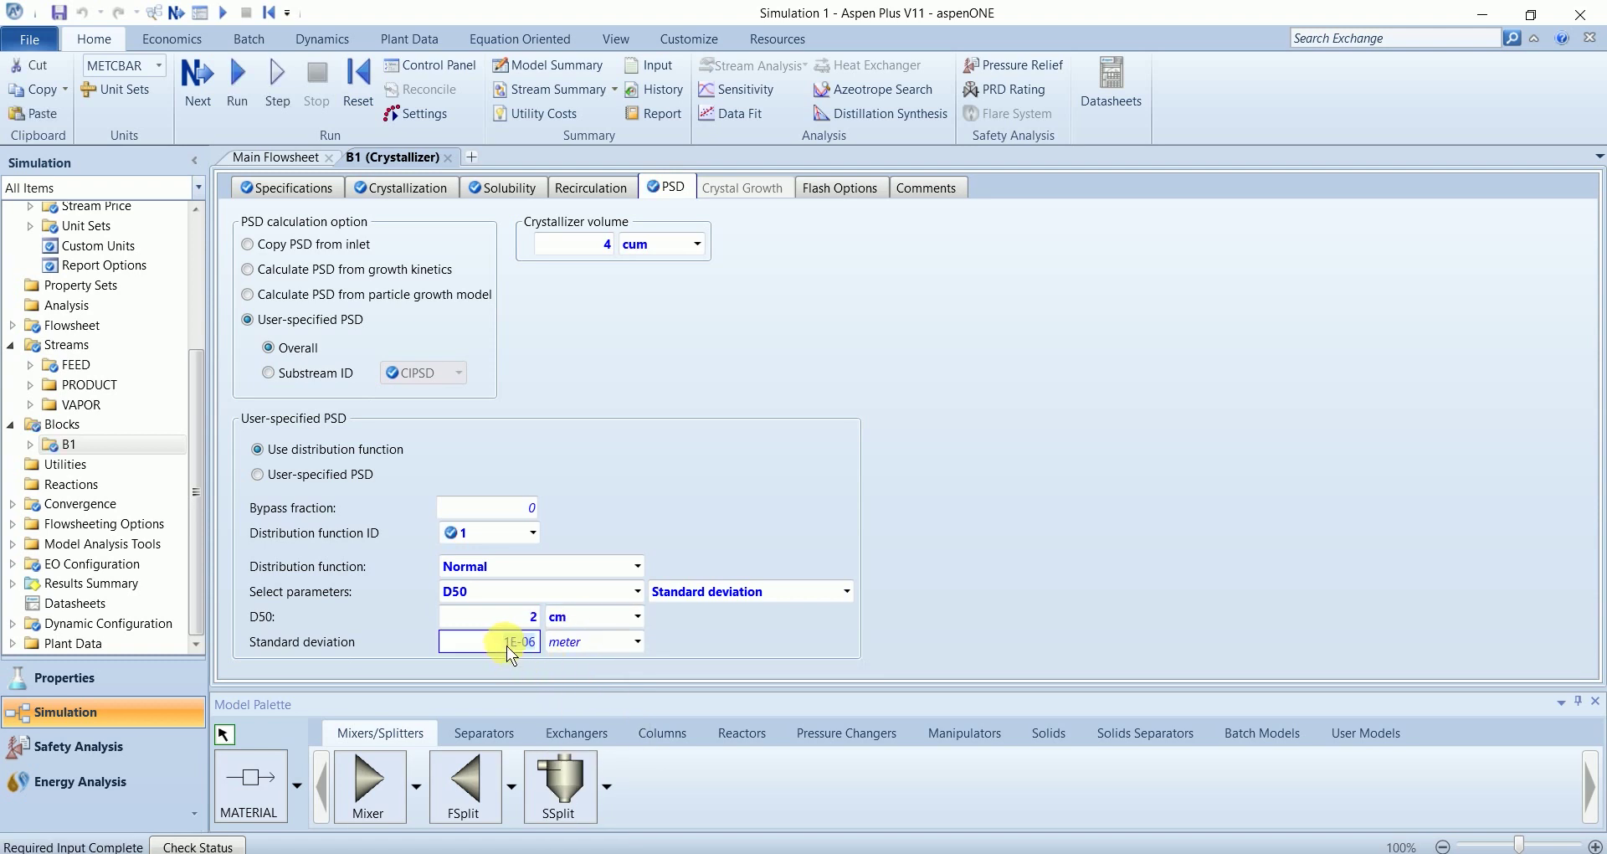
pyautogui.write('1')
pyautogui.click(639, 648)
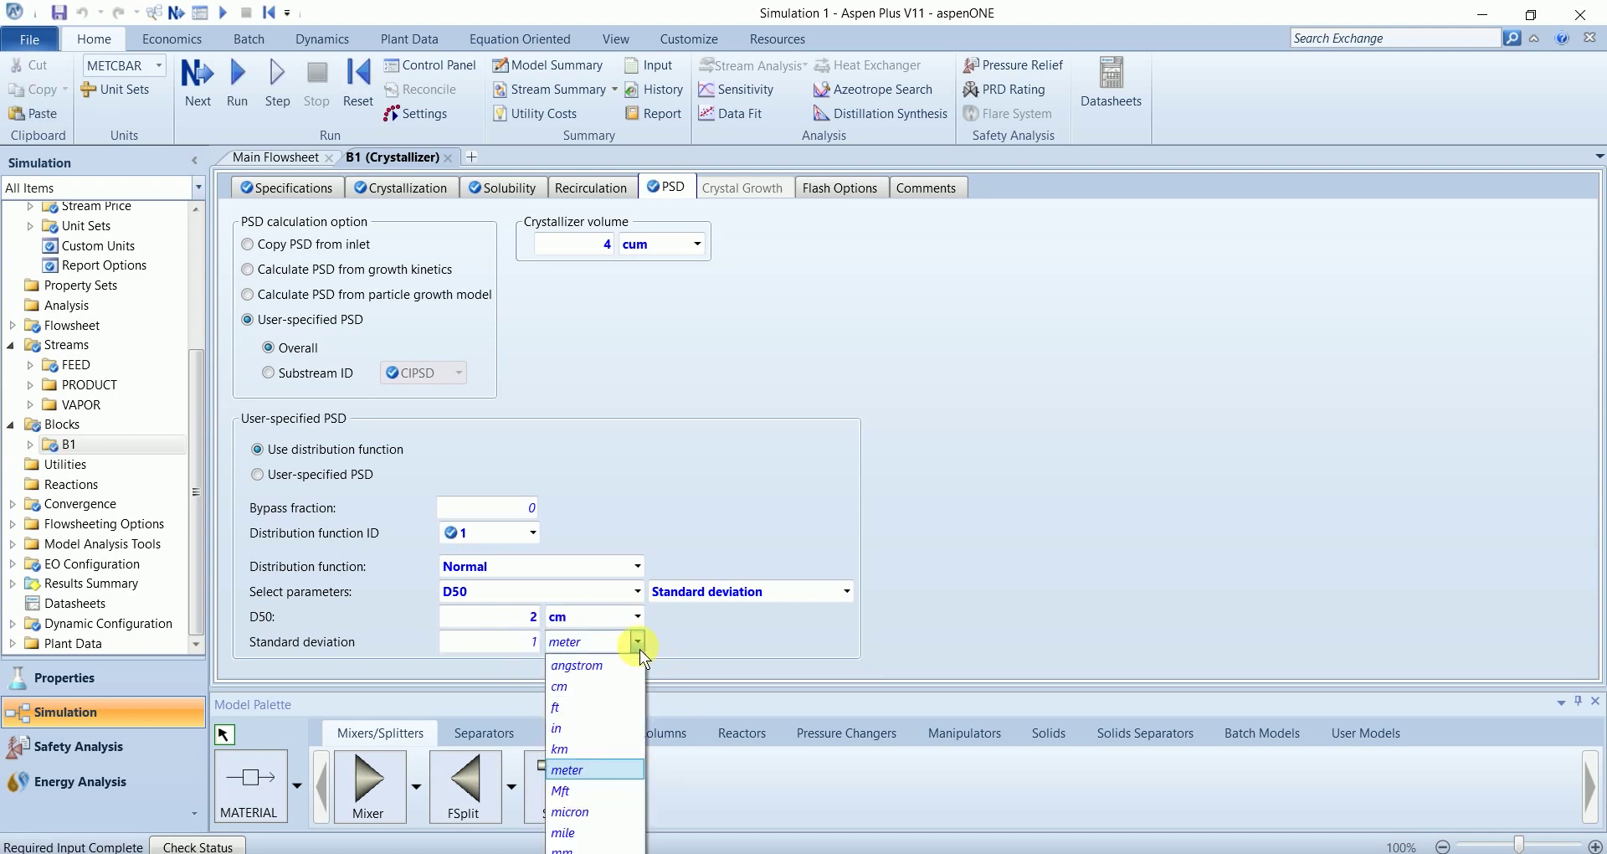
pyautogui.click(589, 693)
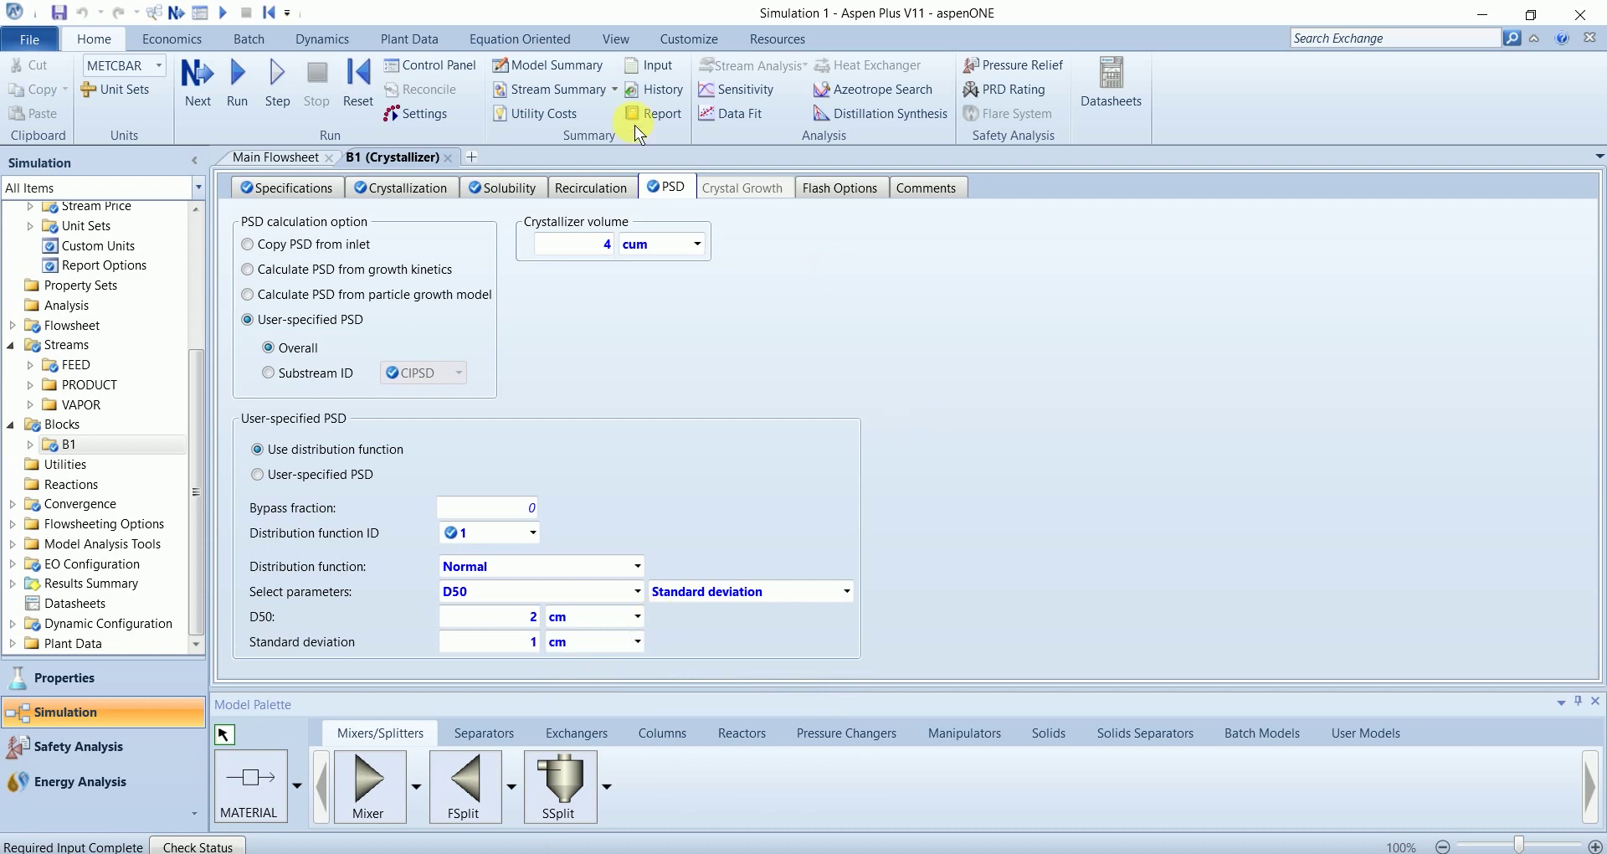
pyautogui.click(293, 189)
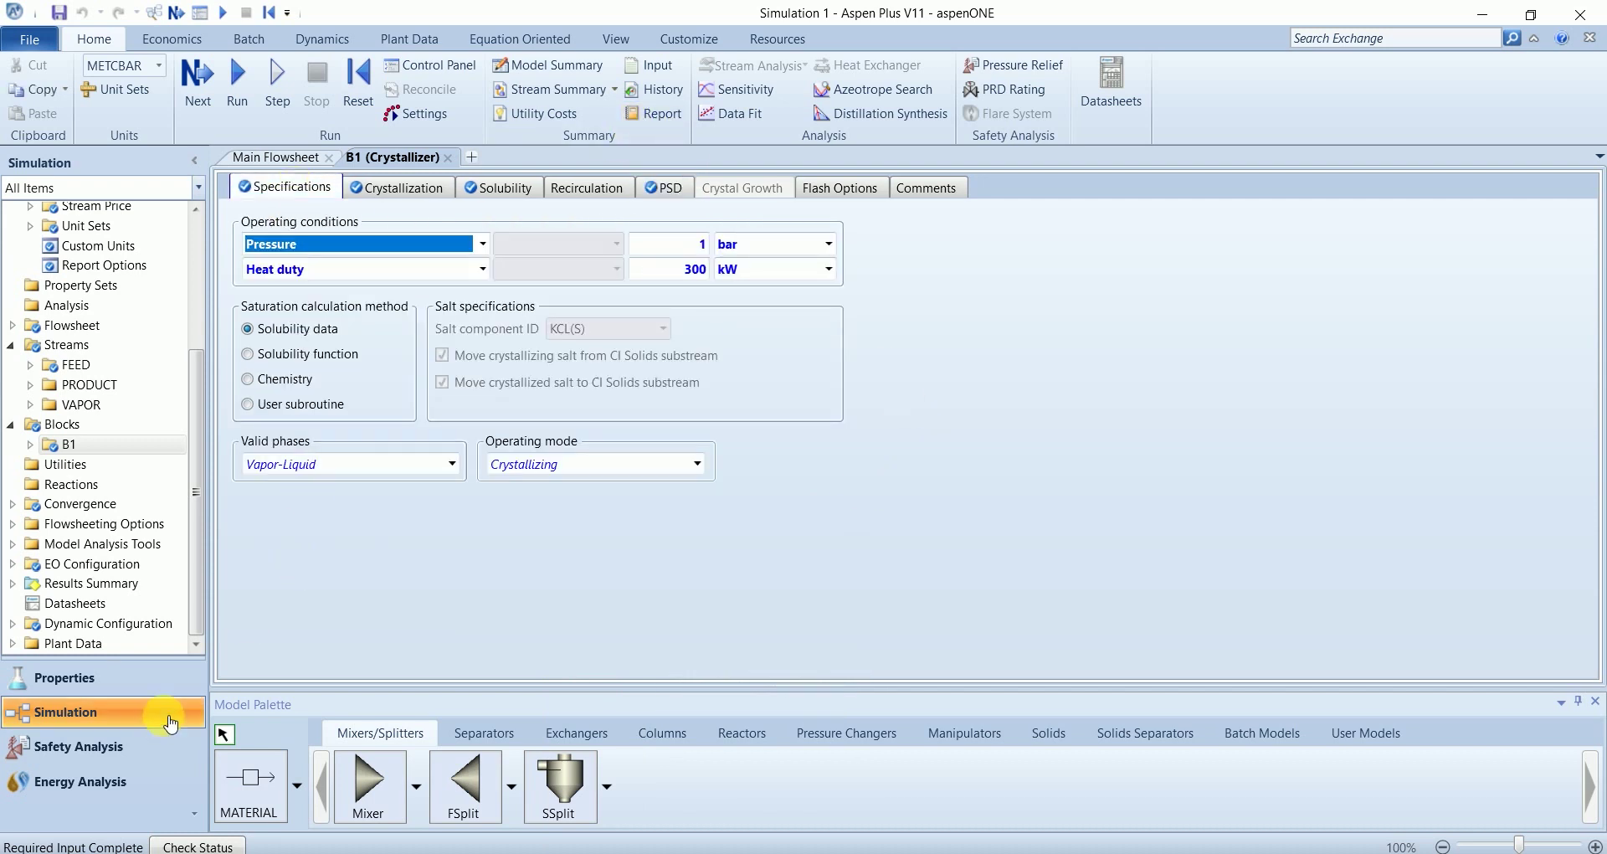
# Step: Close B1's form and make the Solids PSD mesh type Equidistant
pyautogui.hotkey('ctrl', 'F4')
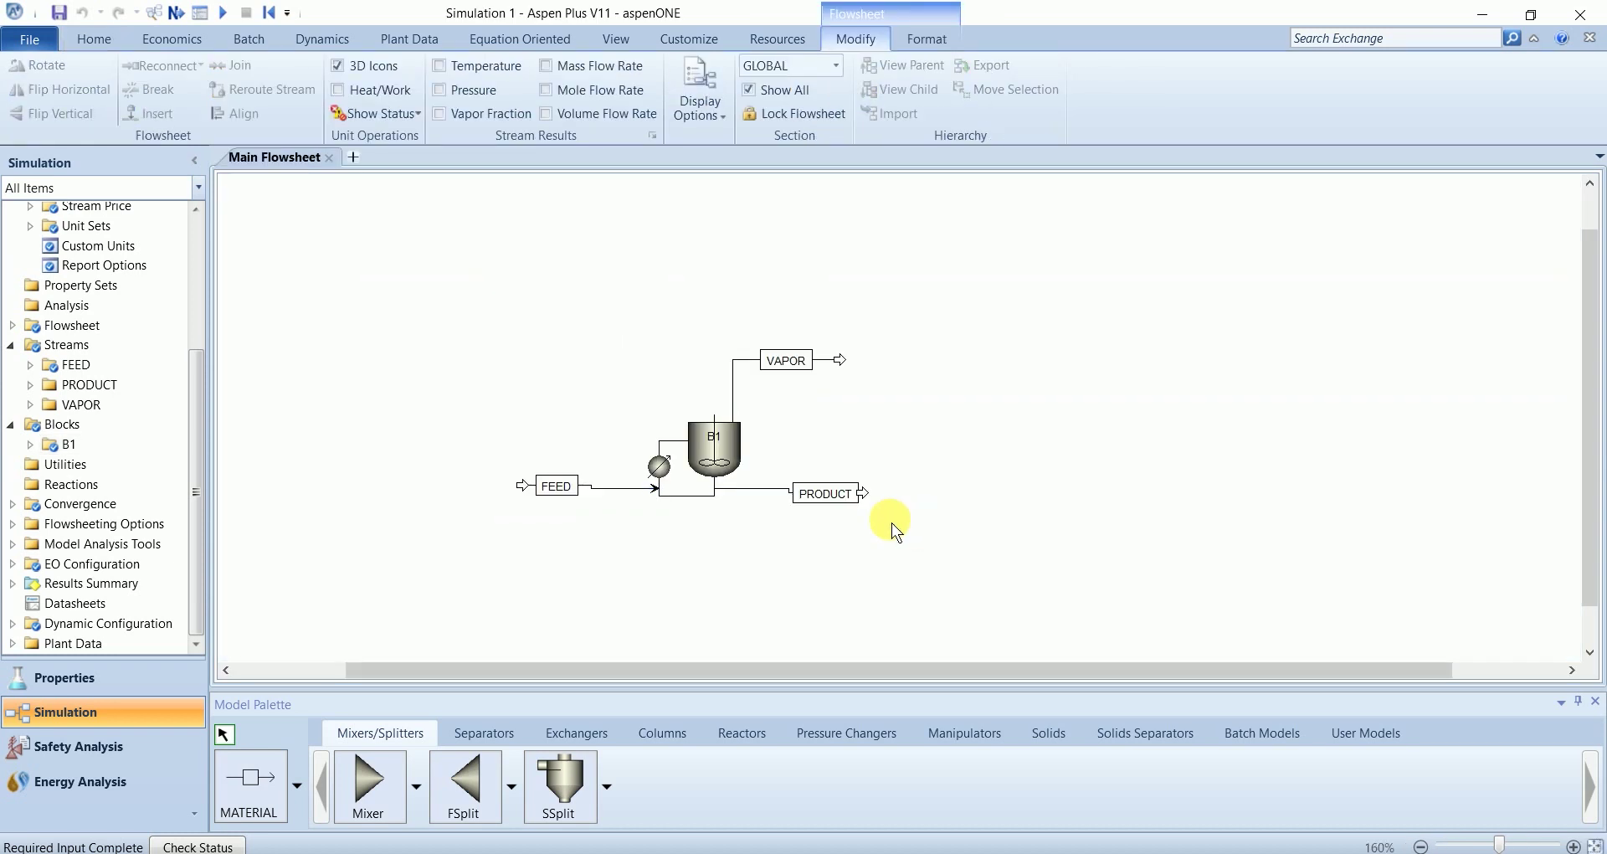
pyautogui.scroll(2, 28, 246)
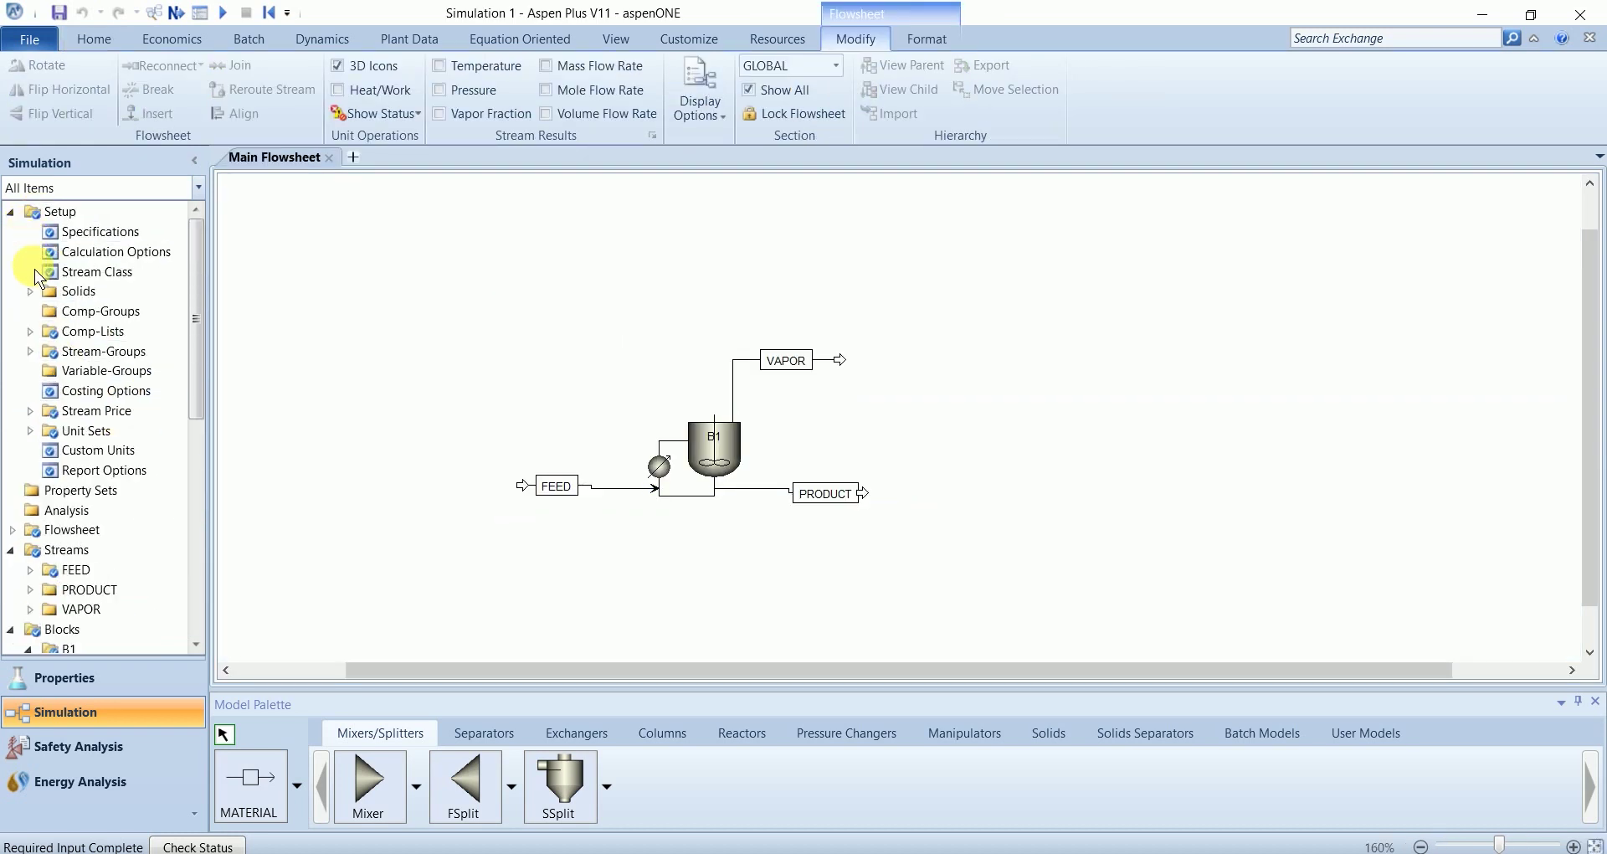
pyautogui.click(31, 293)
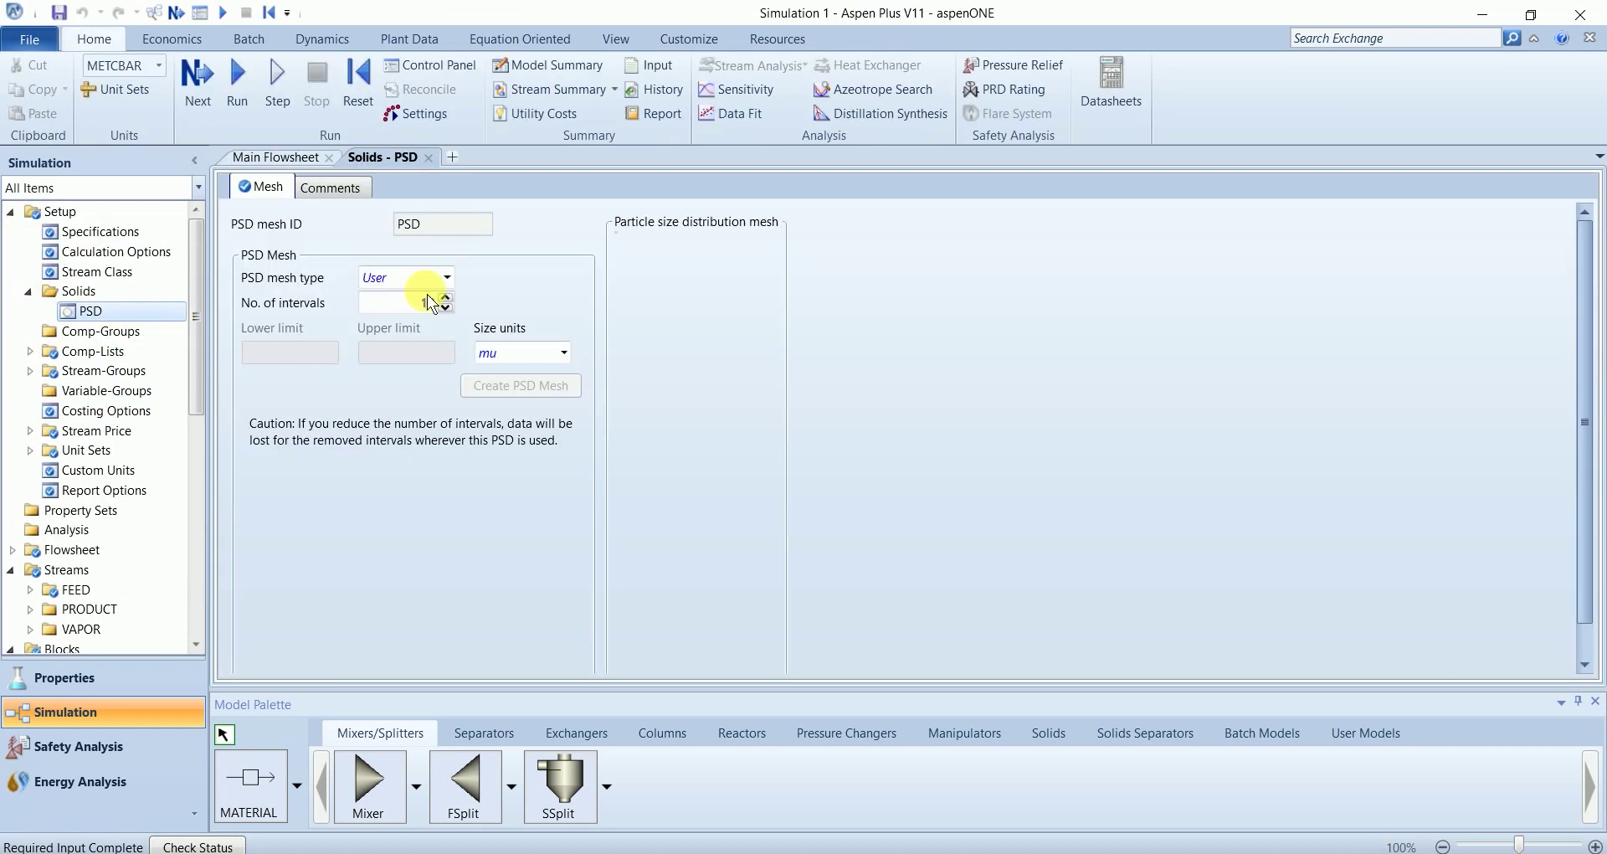
pyautogui.click(448, 277)
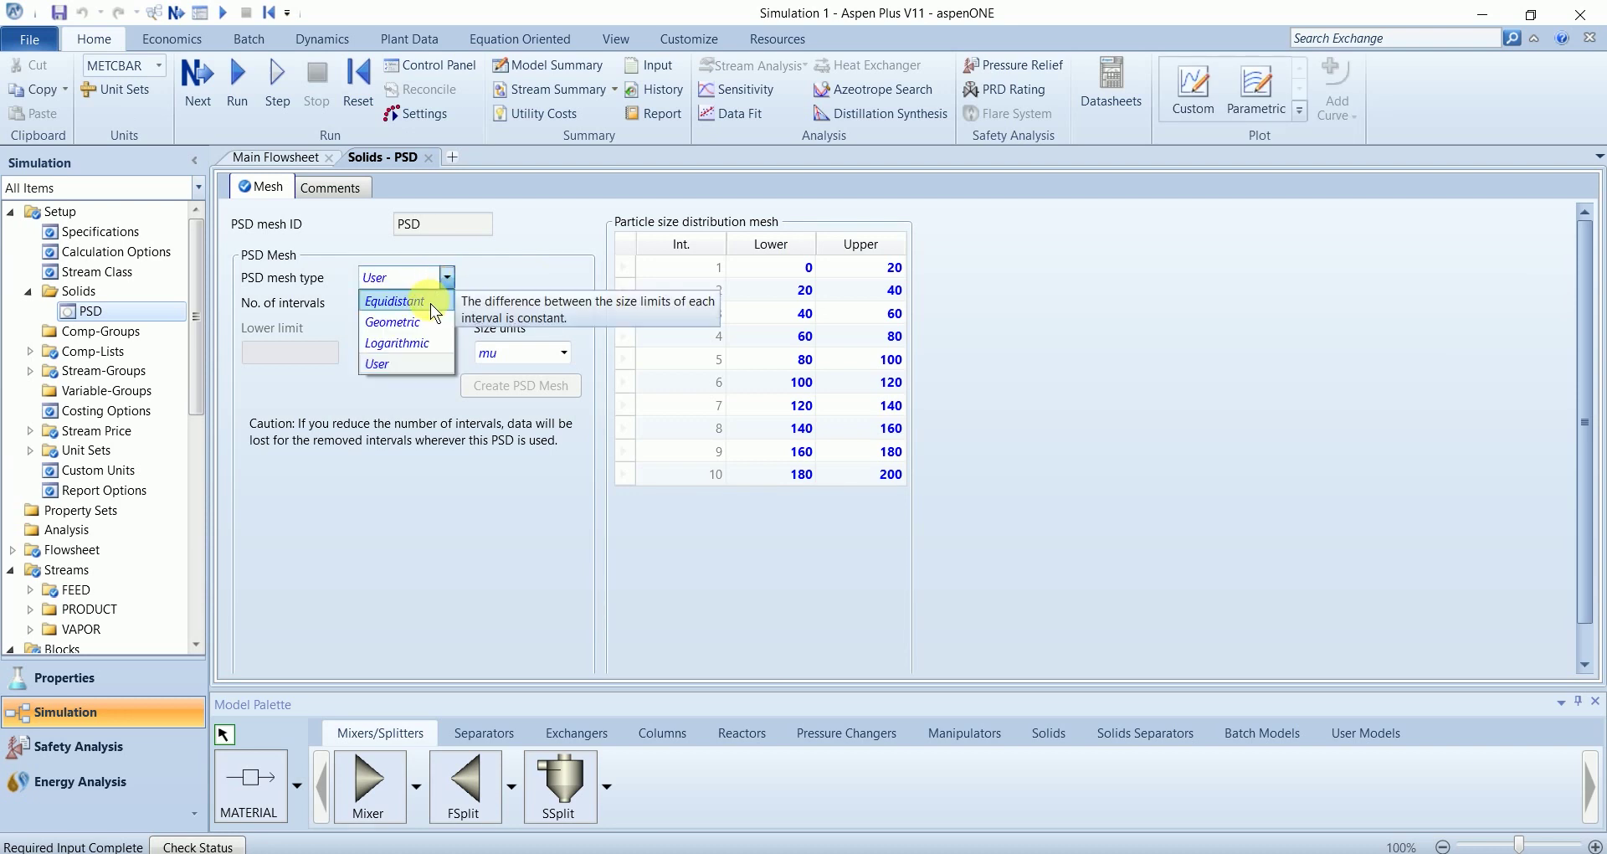
pyautogui.click(430, 301)
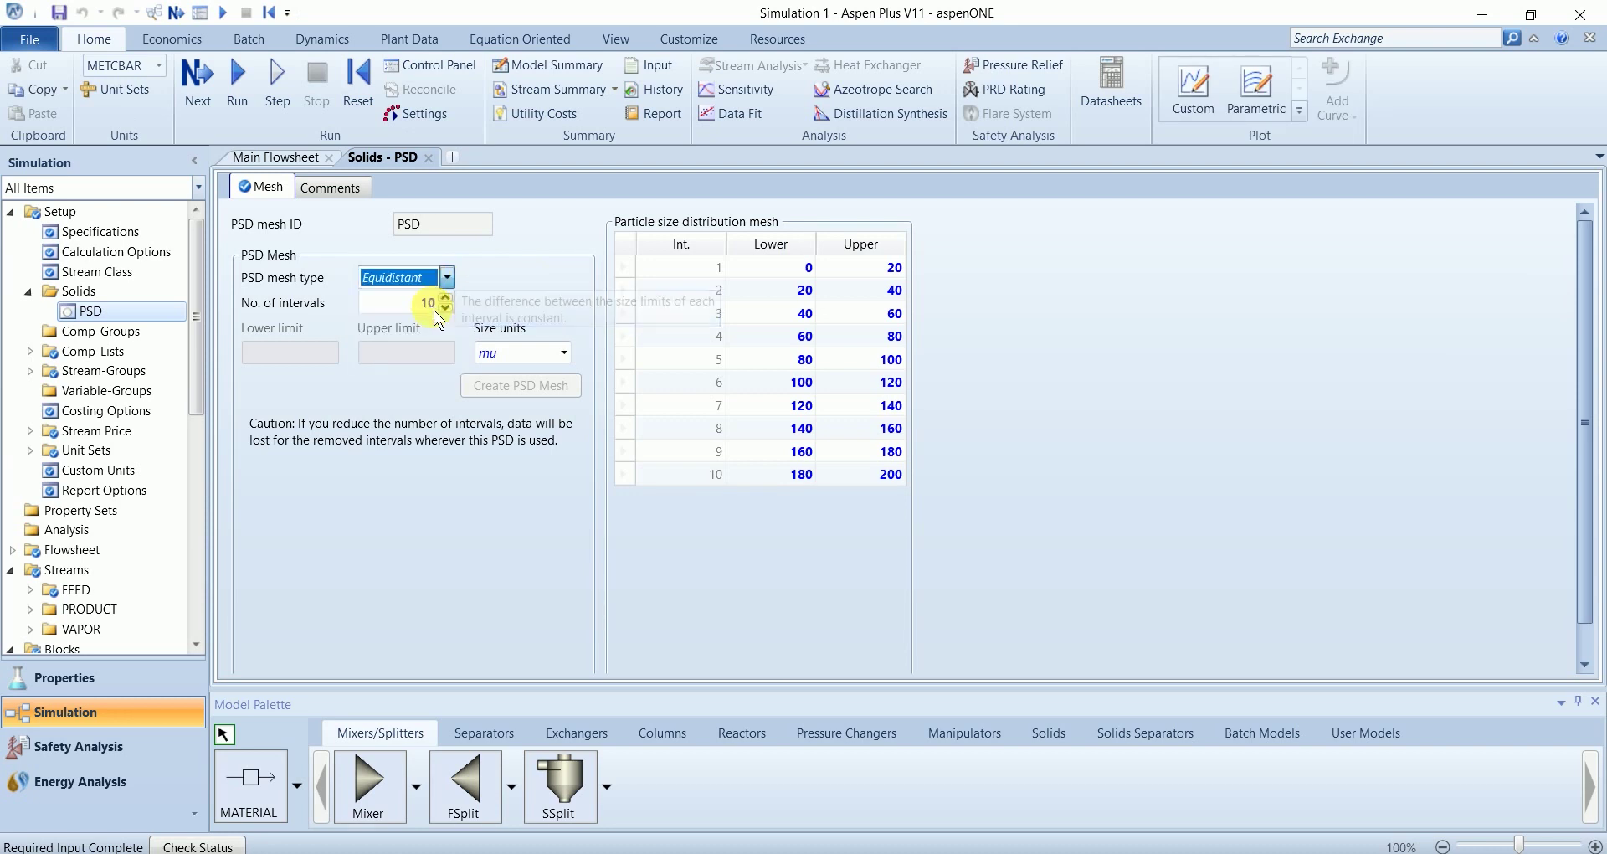
# Step: Set mesh limits 0 to 5 cm, create the 10-interval mesh, and run the simulation
pyautogui.click(301, 380)
pyautogui.click(289, 356)
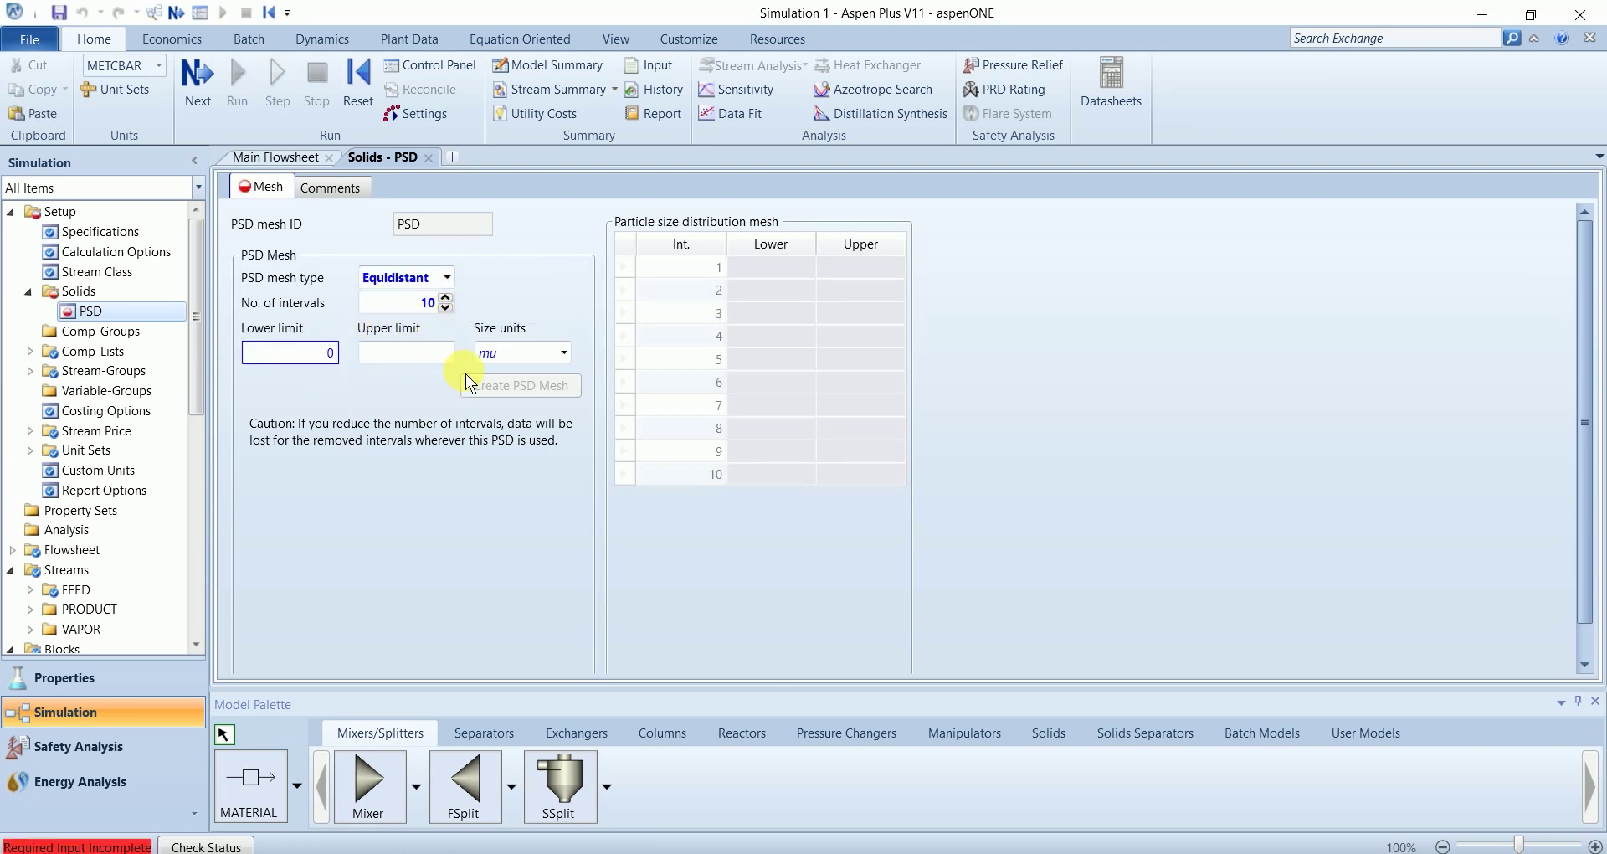
pyautogui.click(434, 356)
pyautogui.write('5')
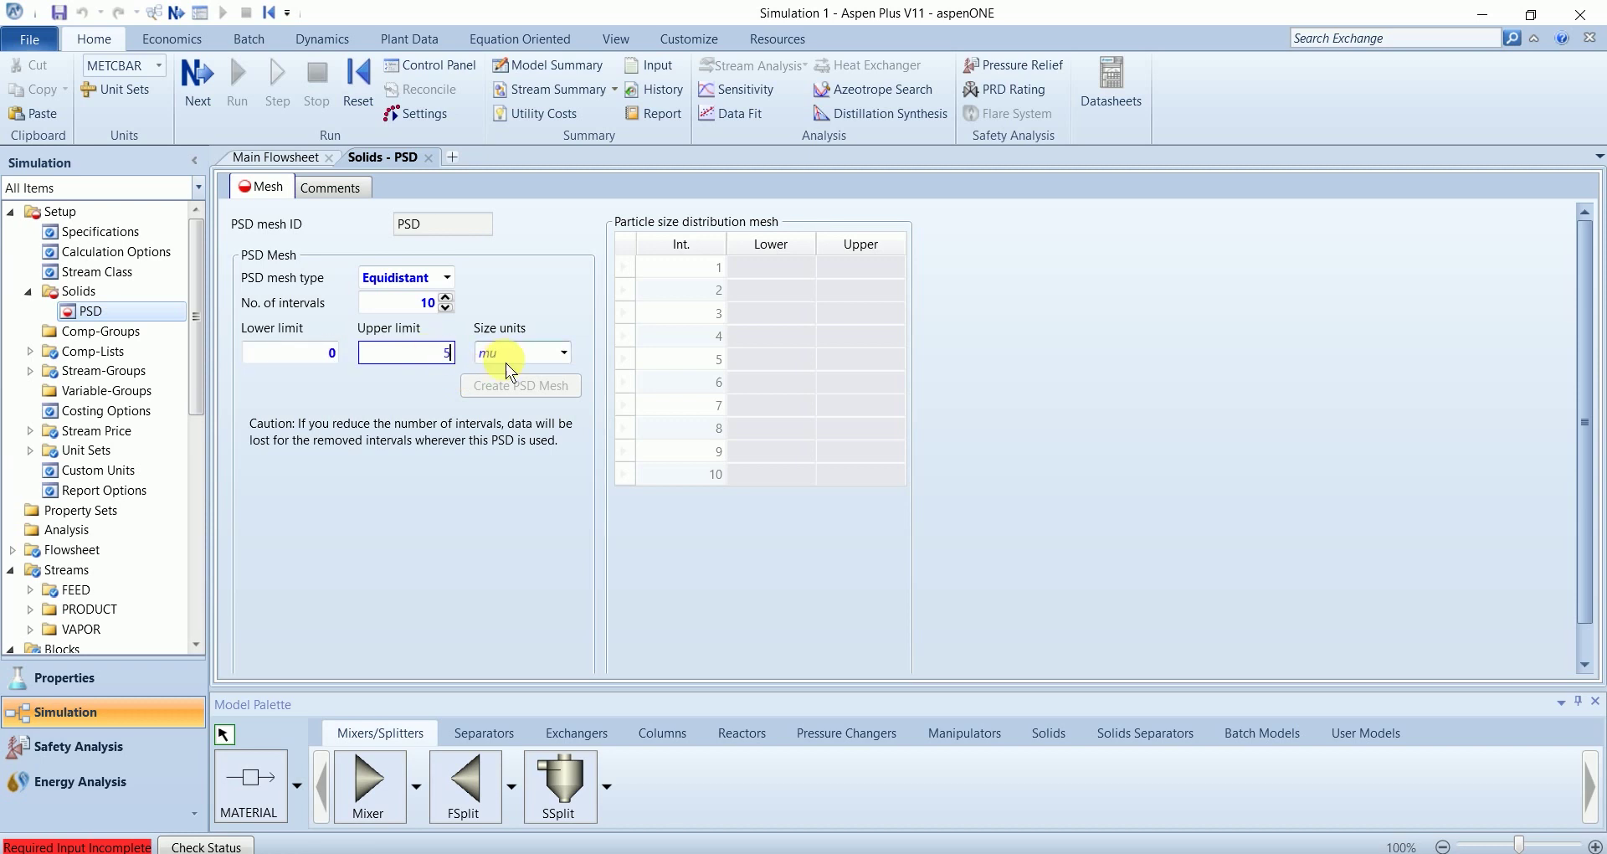
pyautogui.click(562, 355)
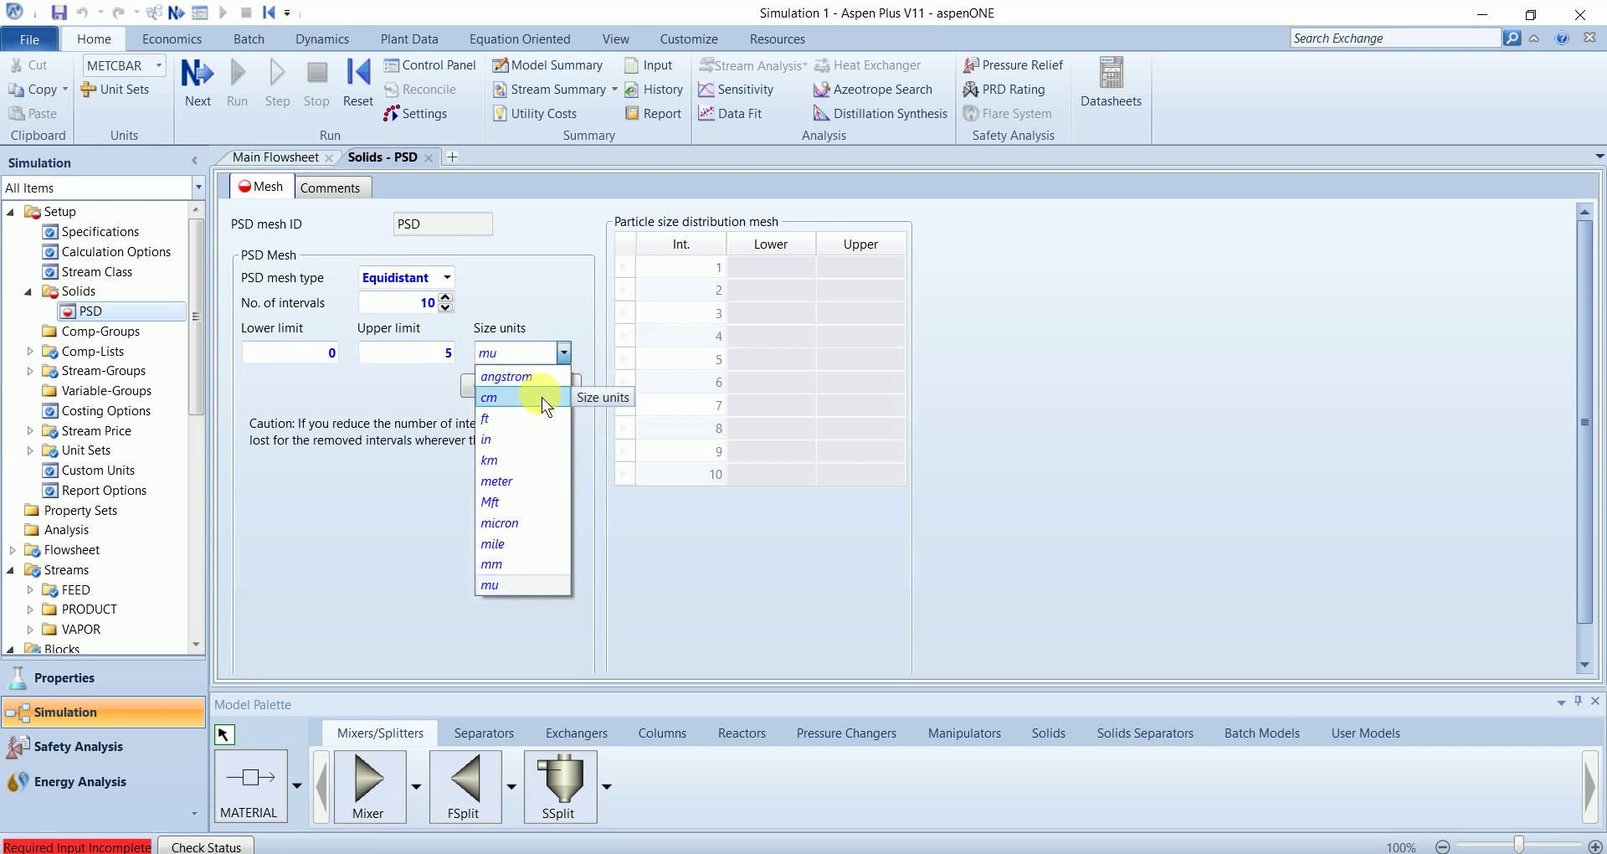
pyautogui.click(541, 397)
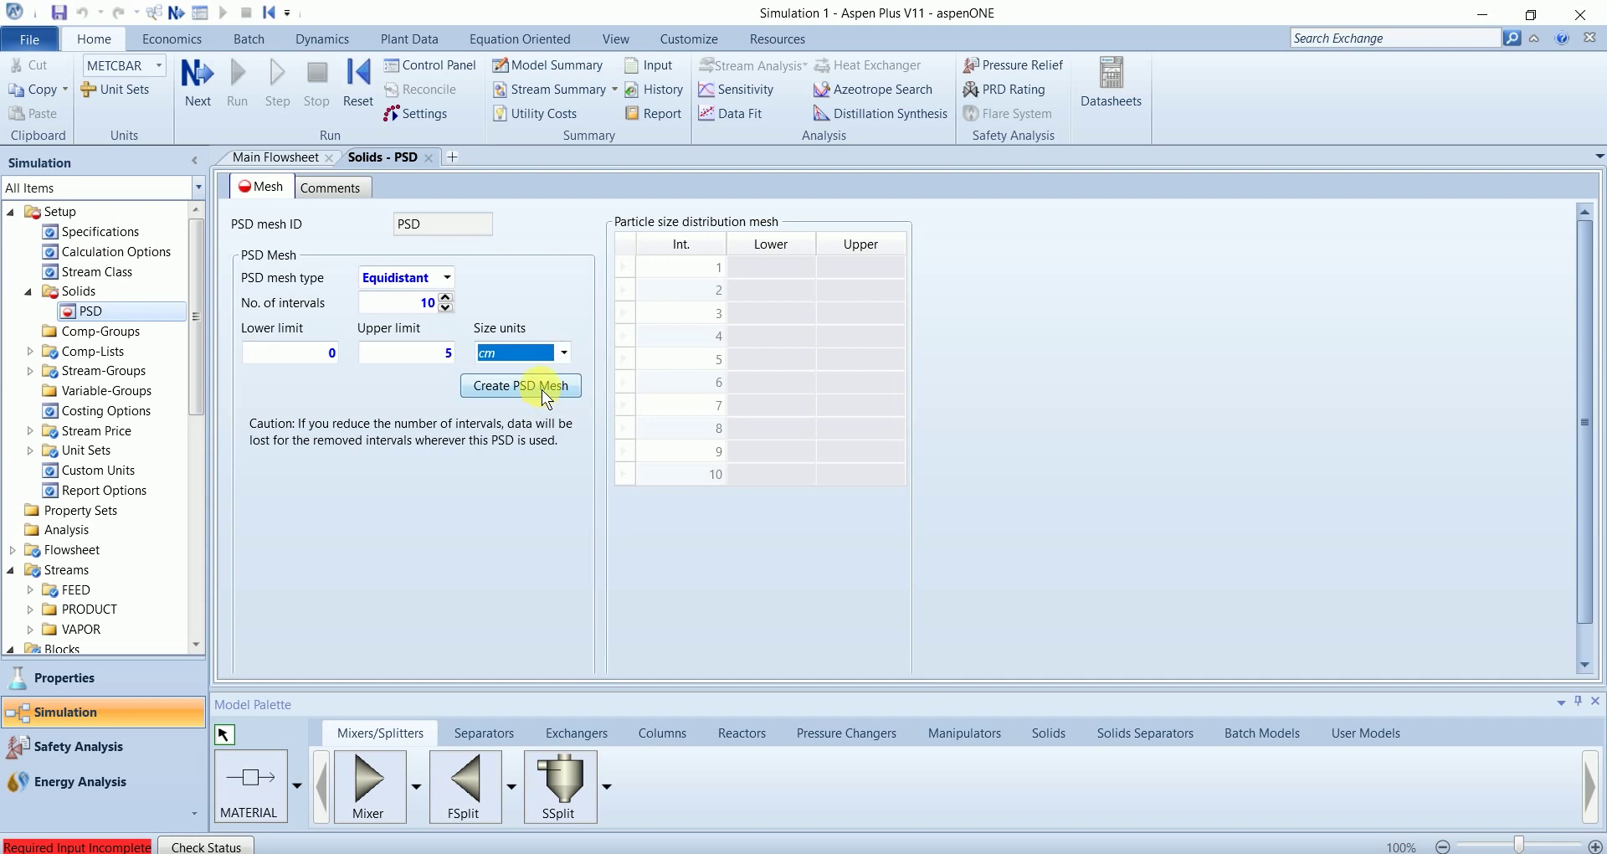
pyautogui.click(540, 388)
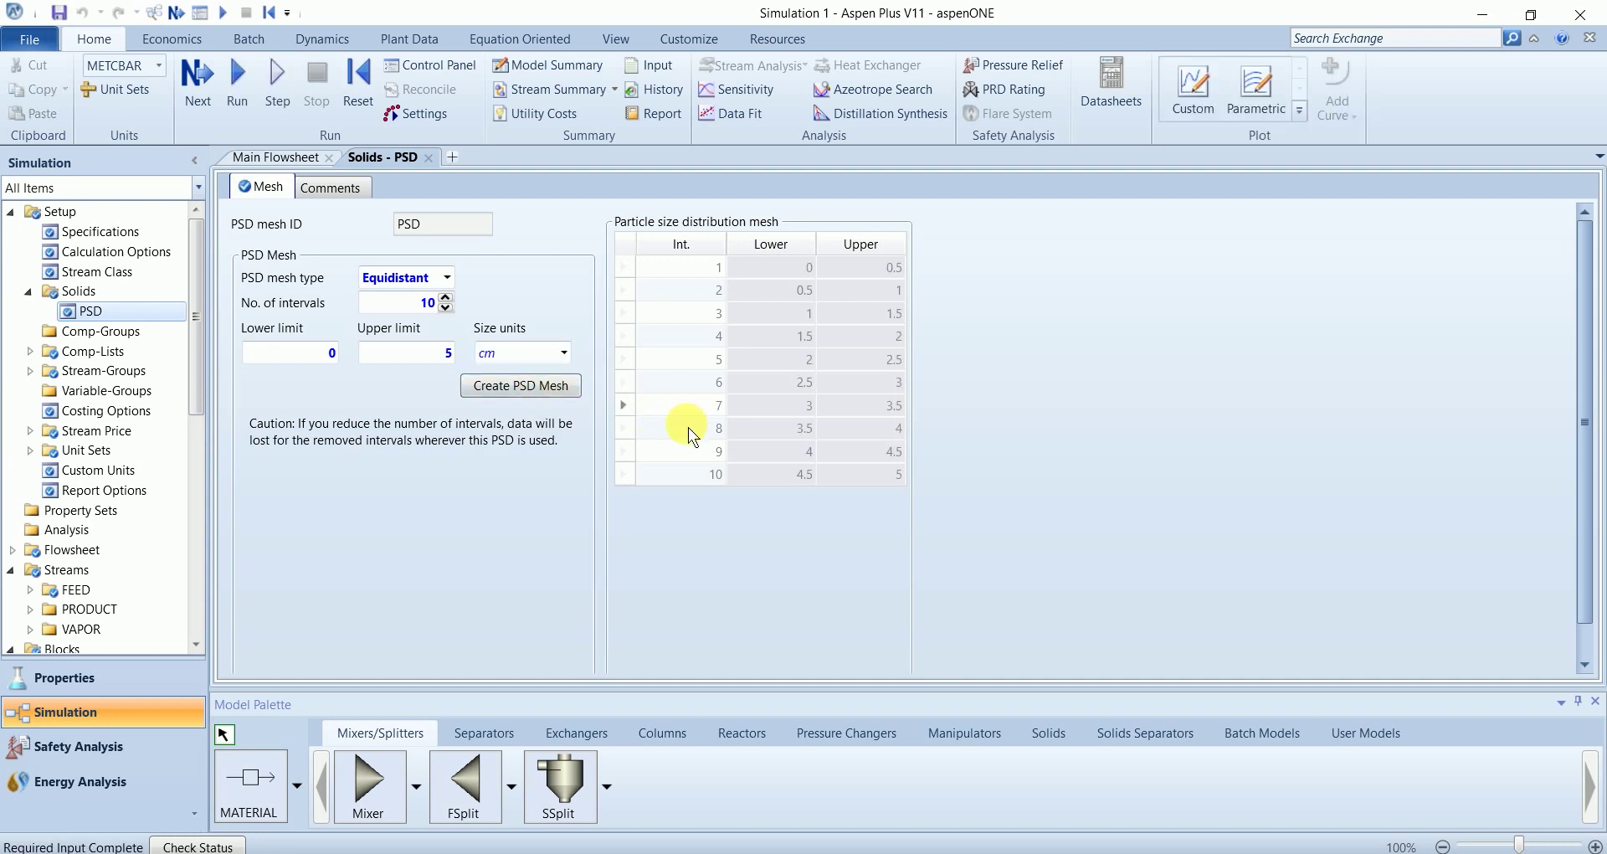
pyautogui.click(230, 104)
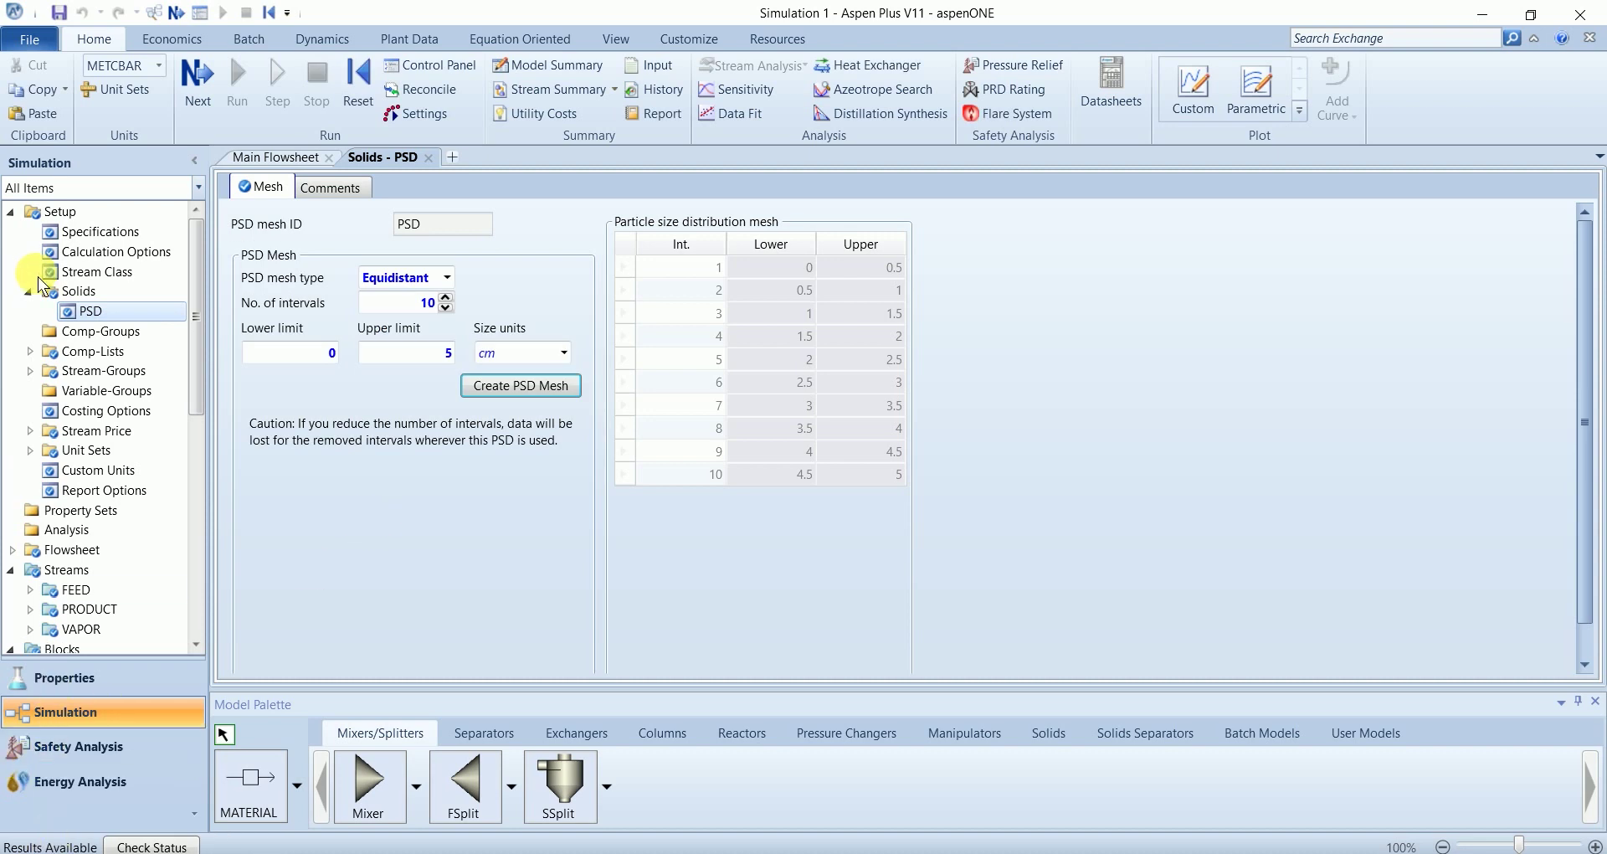
# Step: Open B1's results and inspect the crystallizer temperature and 728.68 kg/hr crystal product rate
pyautogui.click(11, 214)
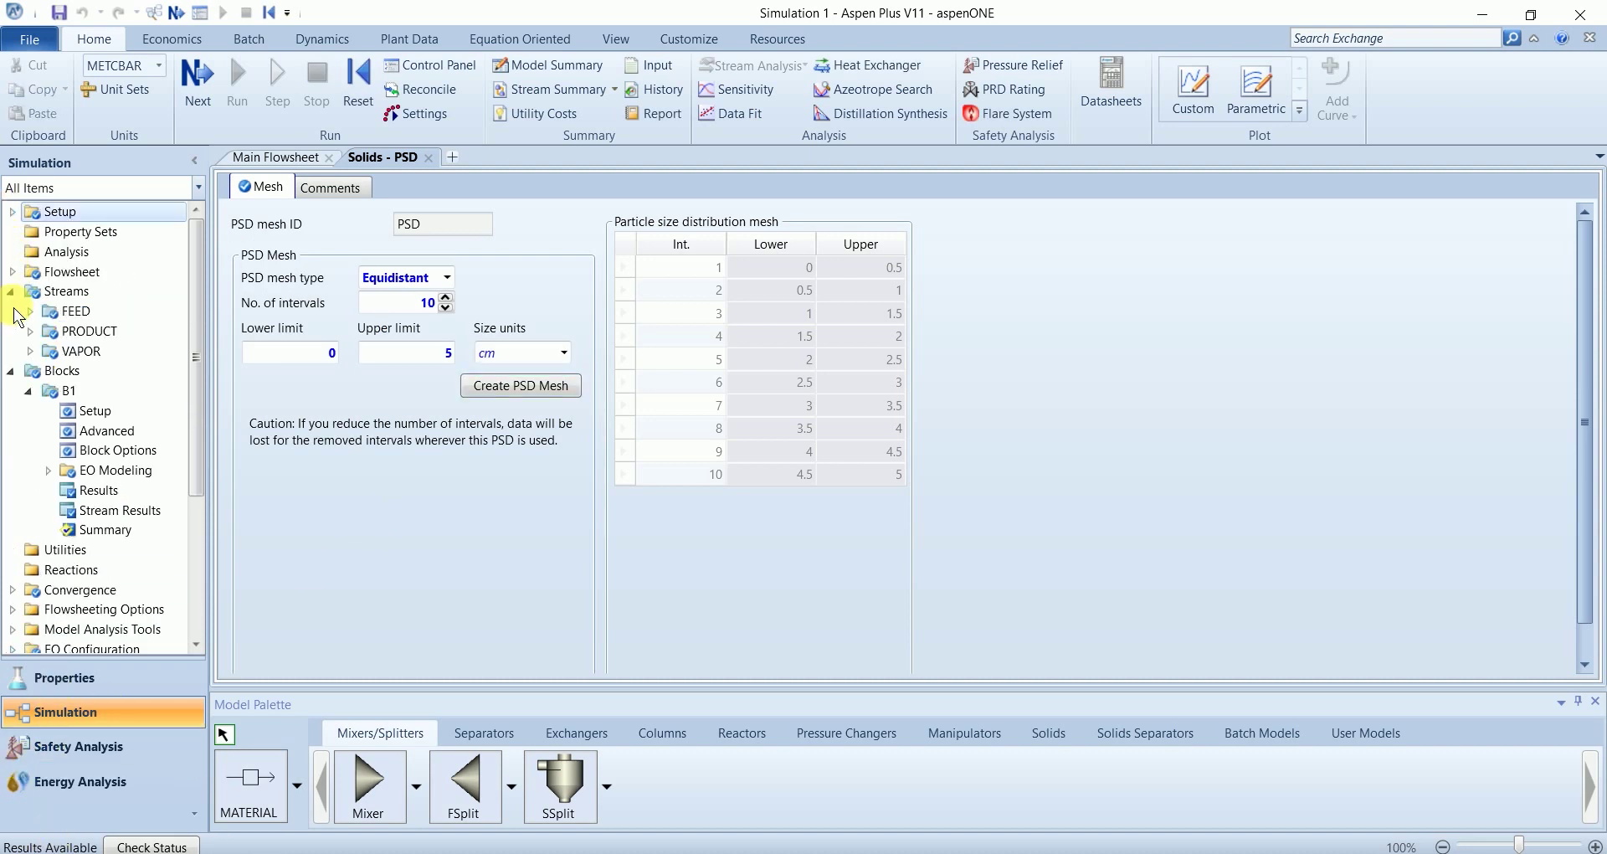
pyautogui.click(12, 292)
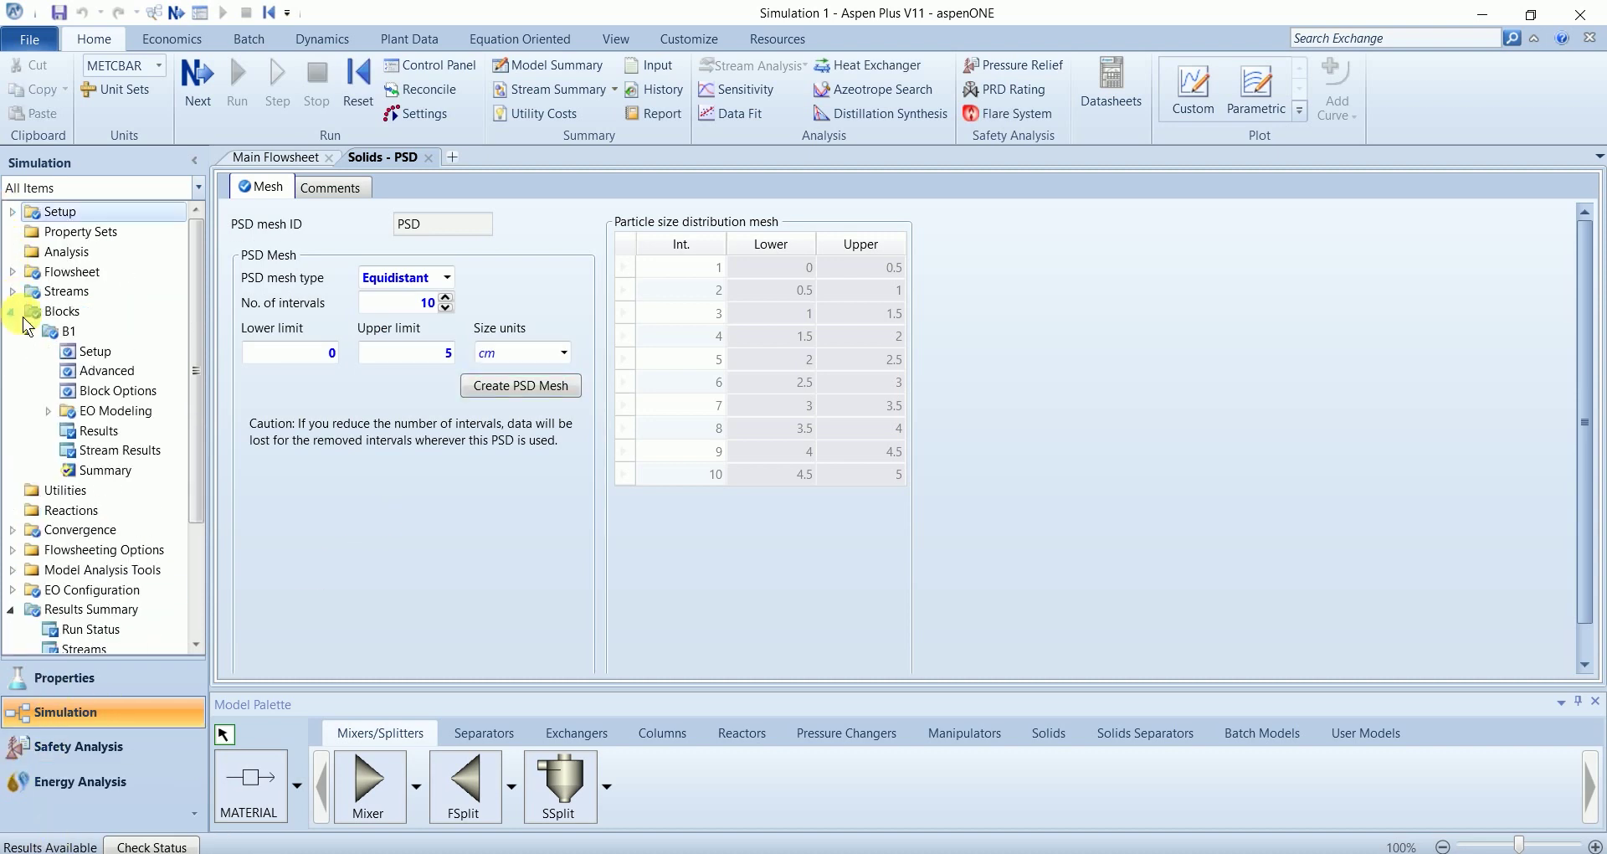
pyautogui.click(107, 437)
pyautogui.click(393, 224)
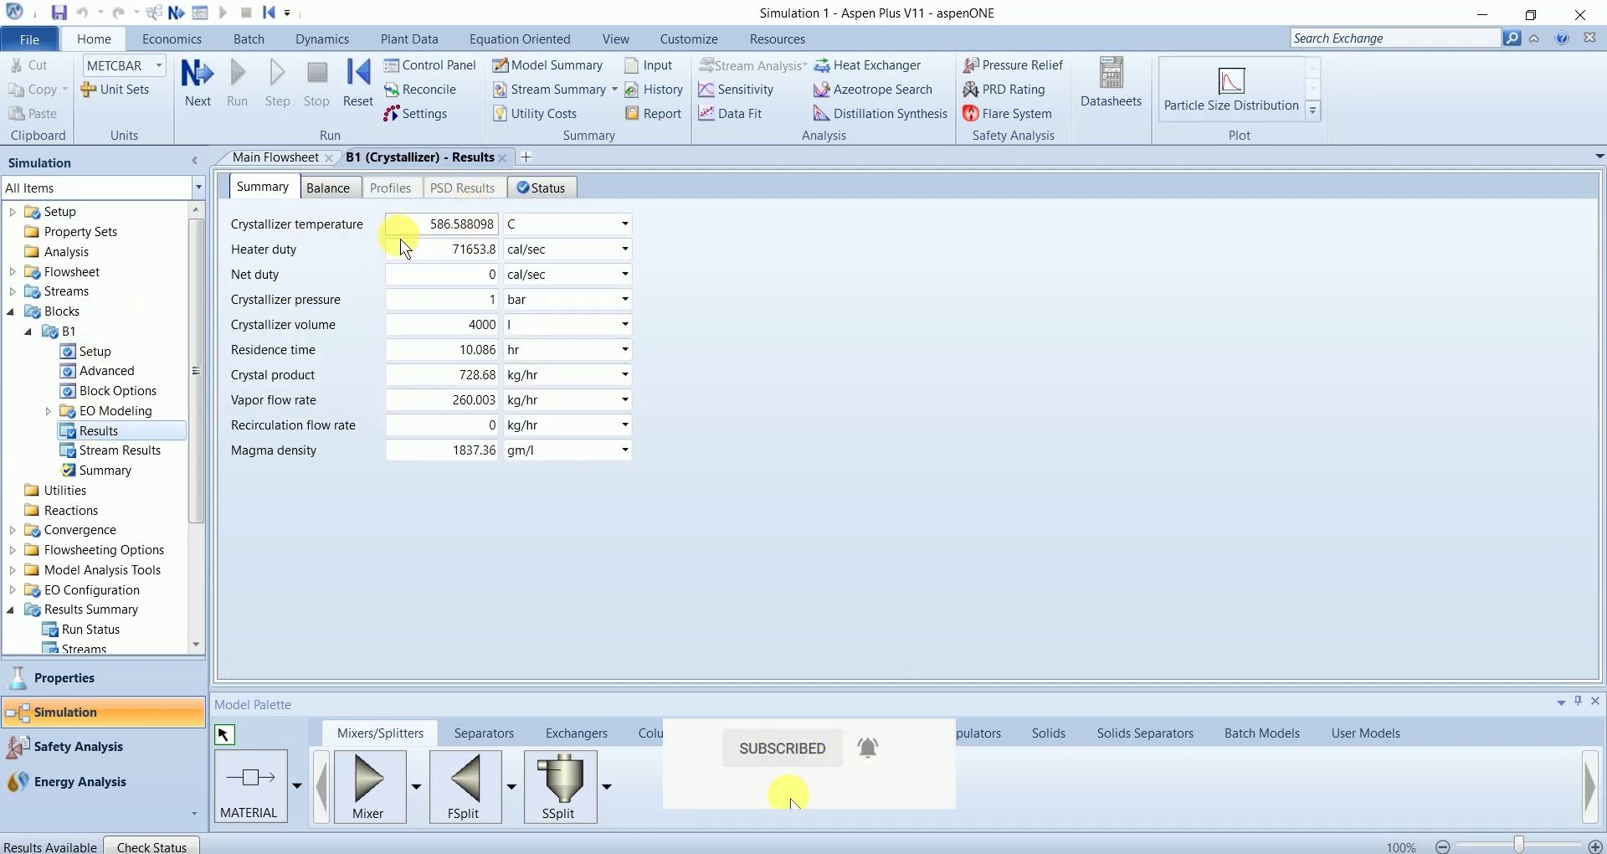
pyautogui.moveTo(413, 224); pyautogui.dragTo(476, 230)
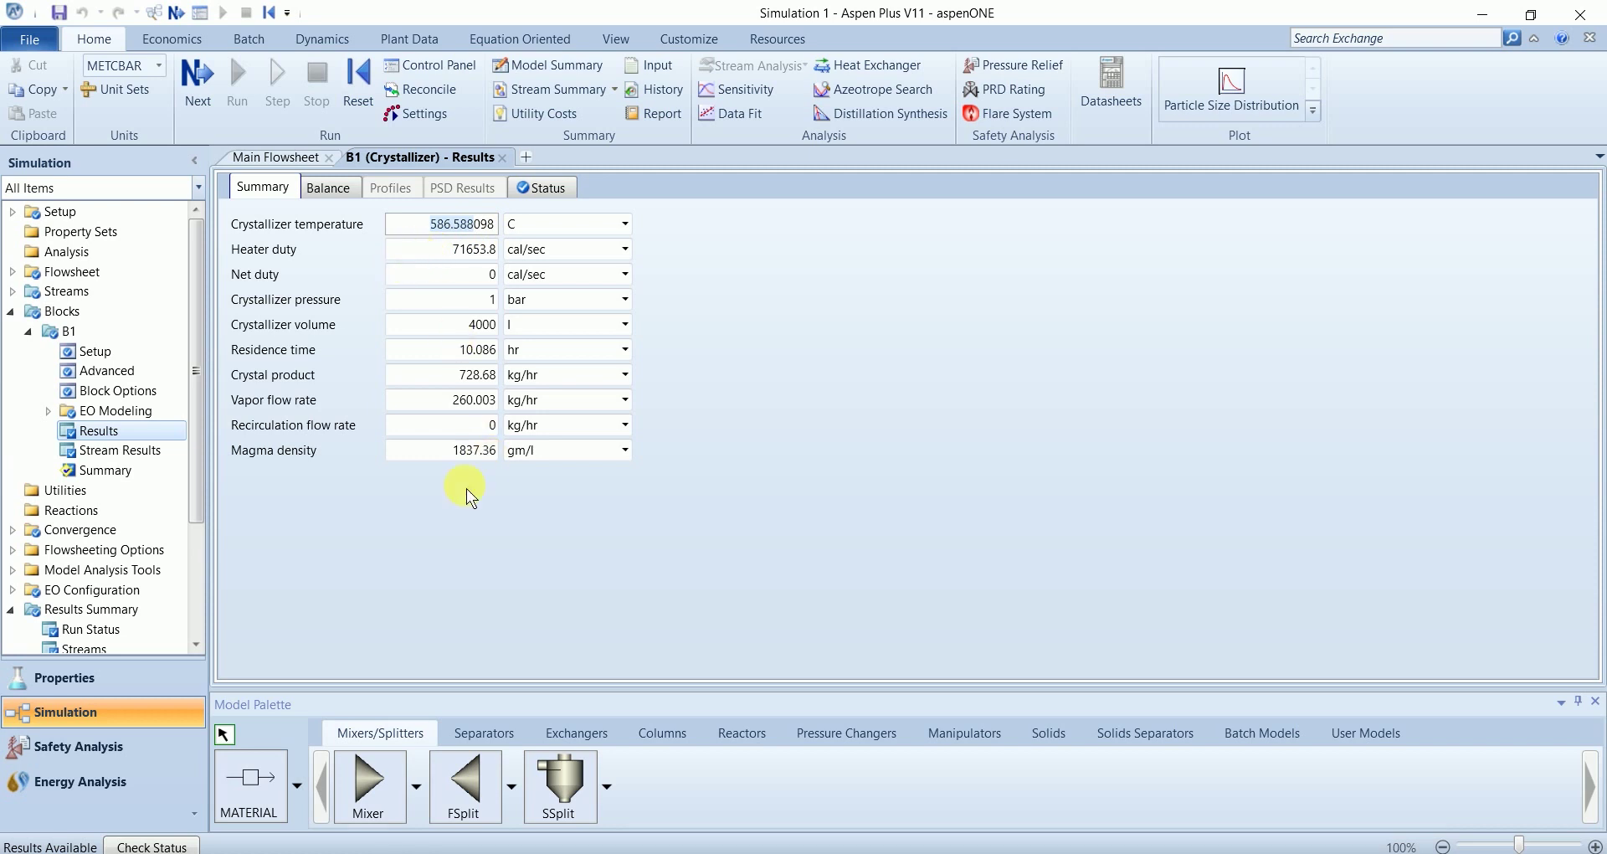
pyautogui.click(447, 375)
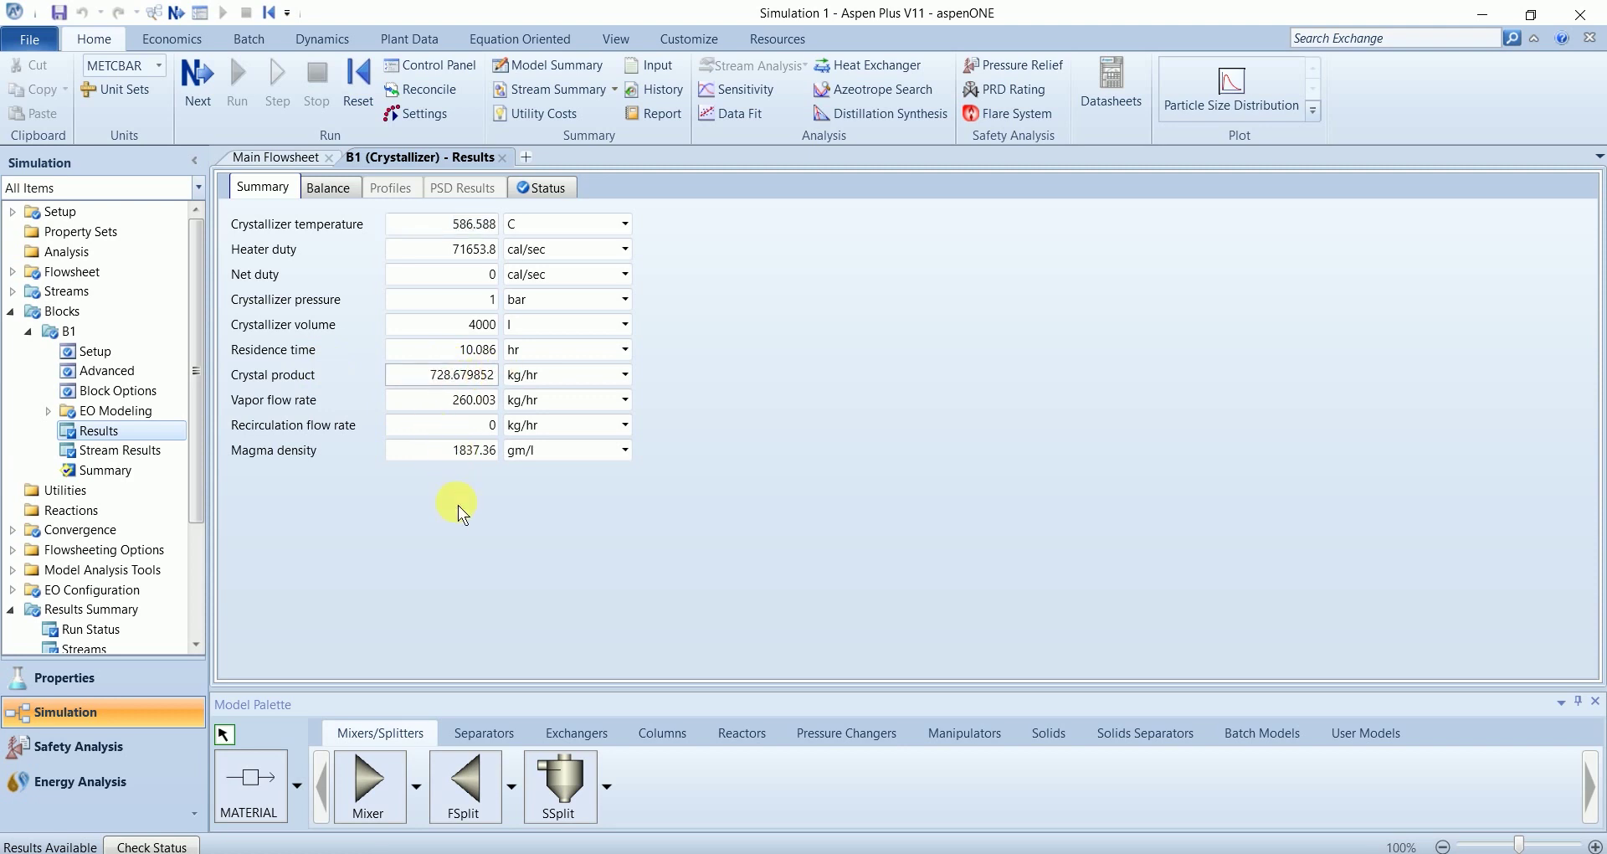
pyautogui.click(285, 362)
# Step: Inspect B1 stream mole flows and mass fractions, noting PRODUCT KCL(S) at 0.984707, then close
pyautogui.click(147, 450)
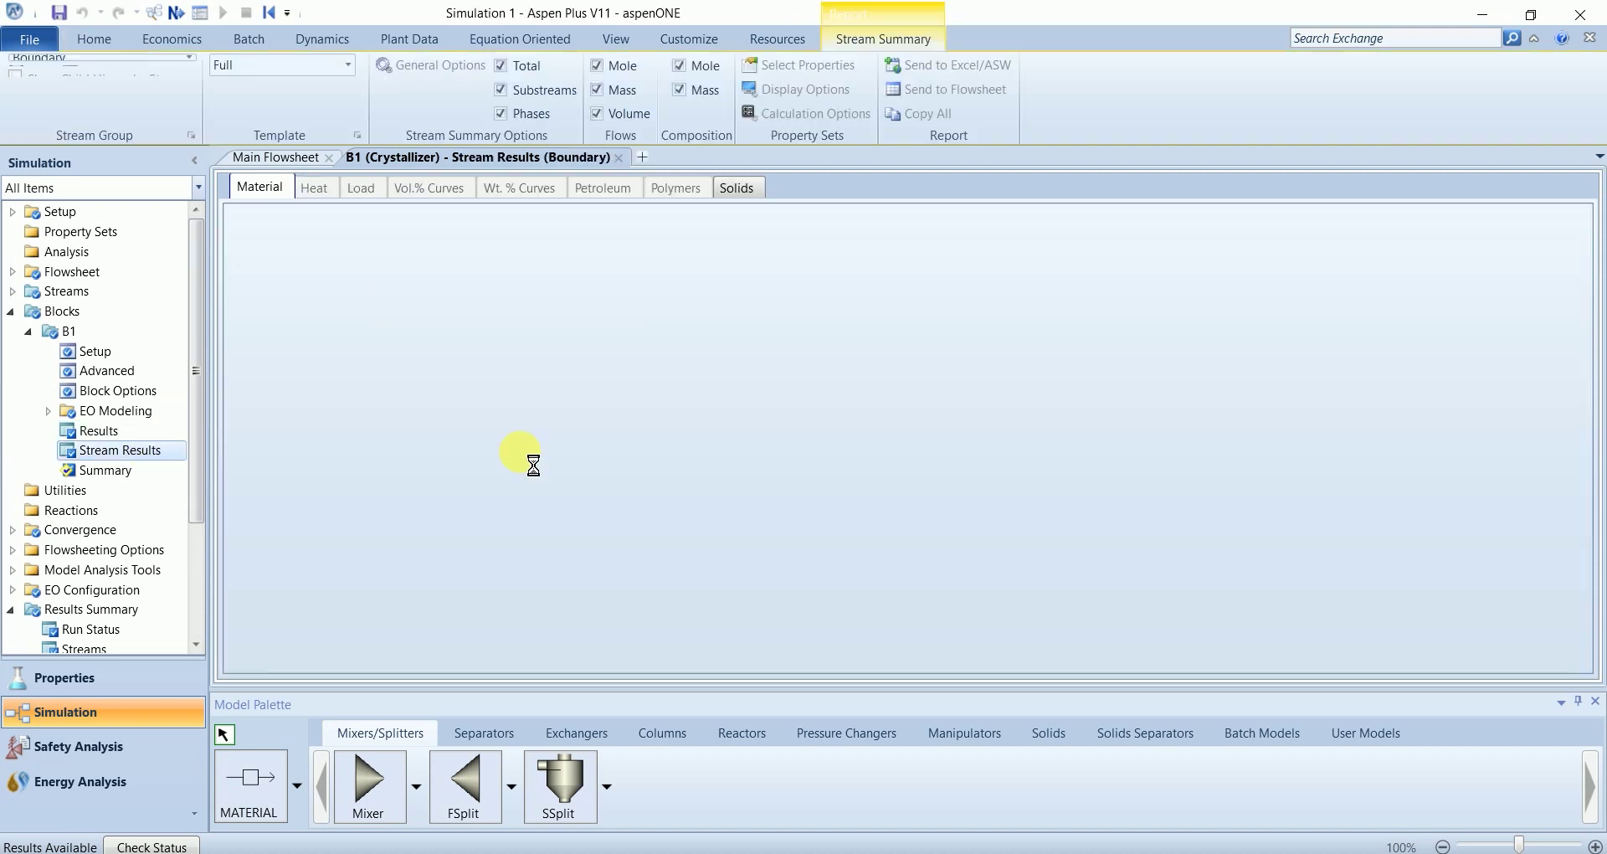
pyautogui.scroll(-4, 522, 456)
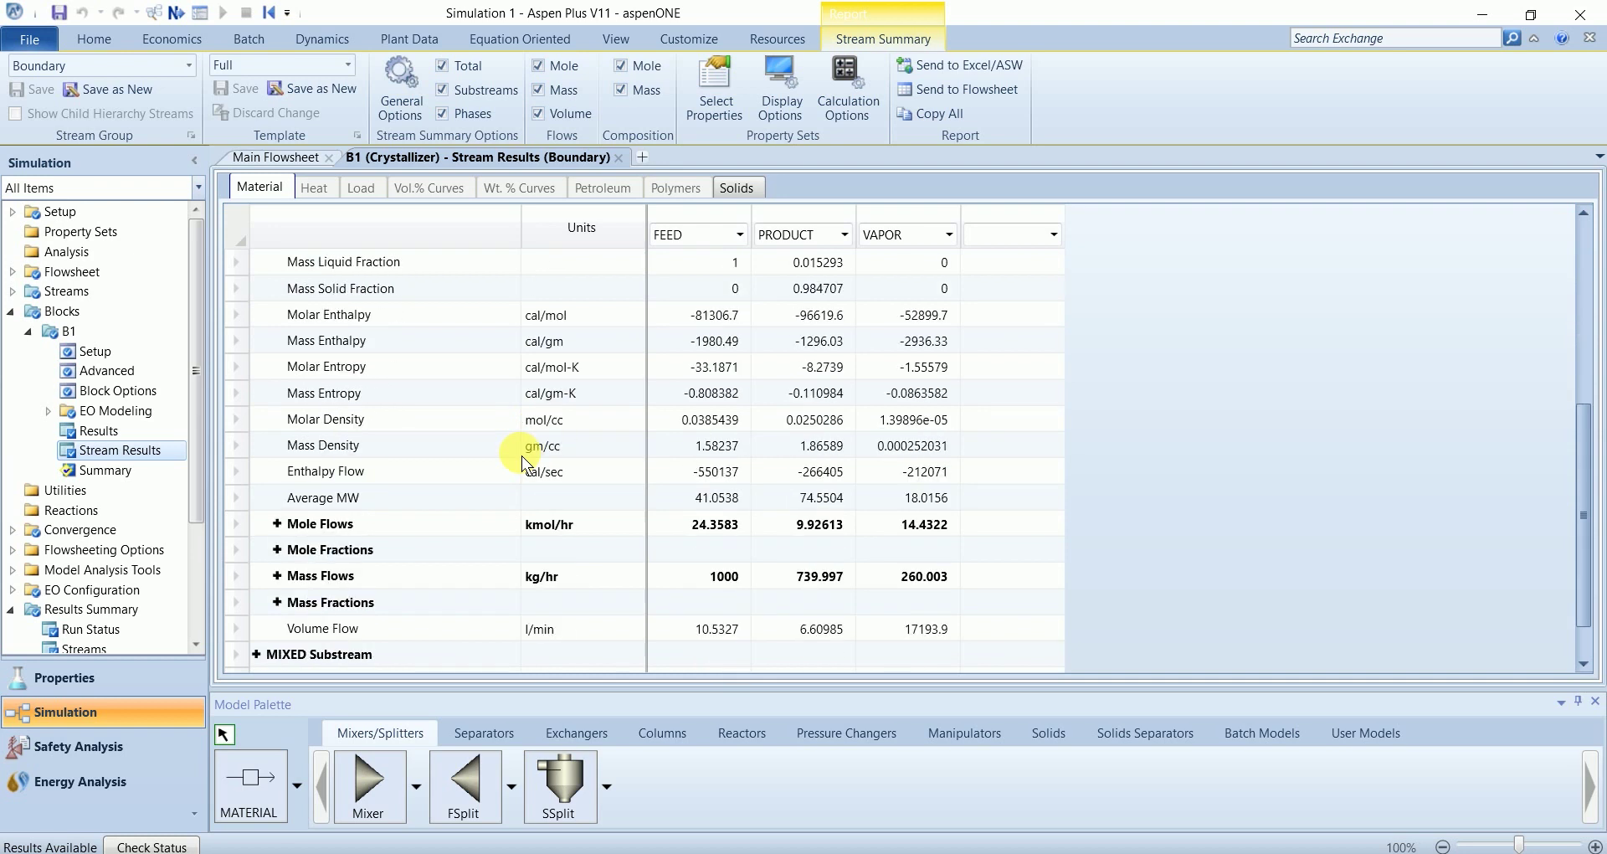
pyautogui.click(277, 524)
pyautogui.scroll(-2, 615, 532)
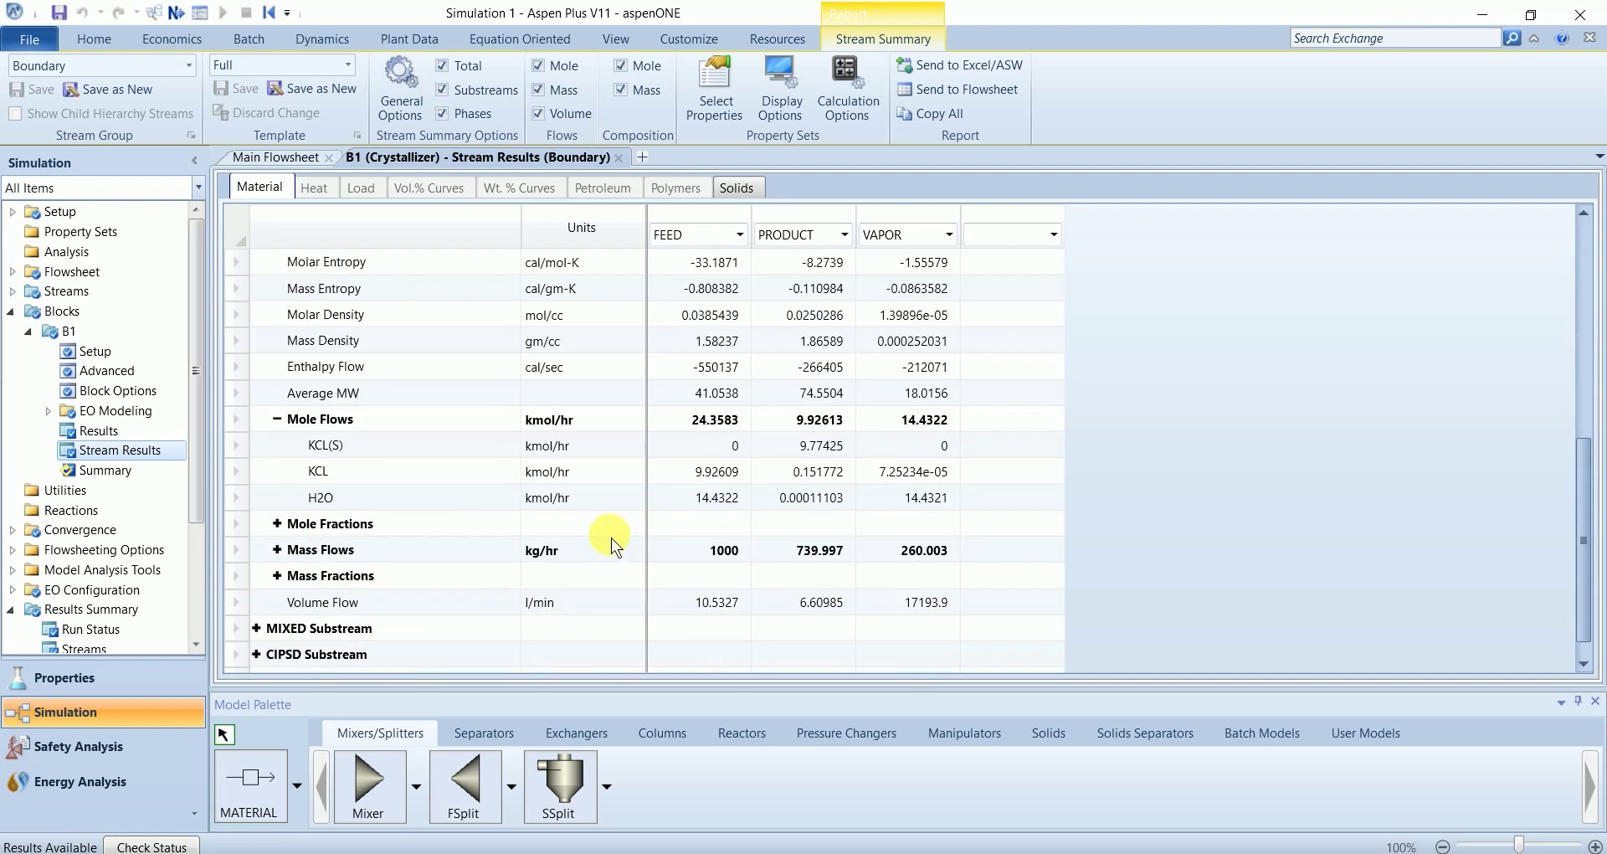
pyautogui.click(277, 576)
pyautogui.scroll(-1, 659, 564)
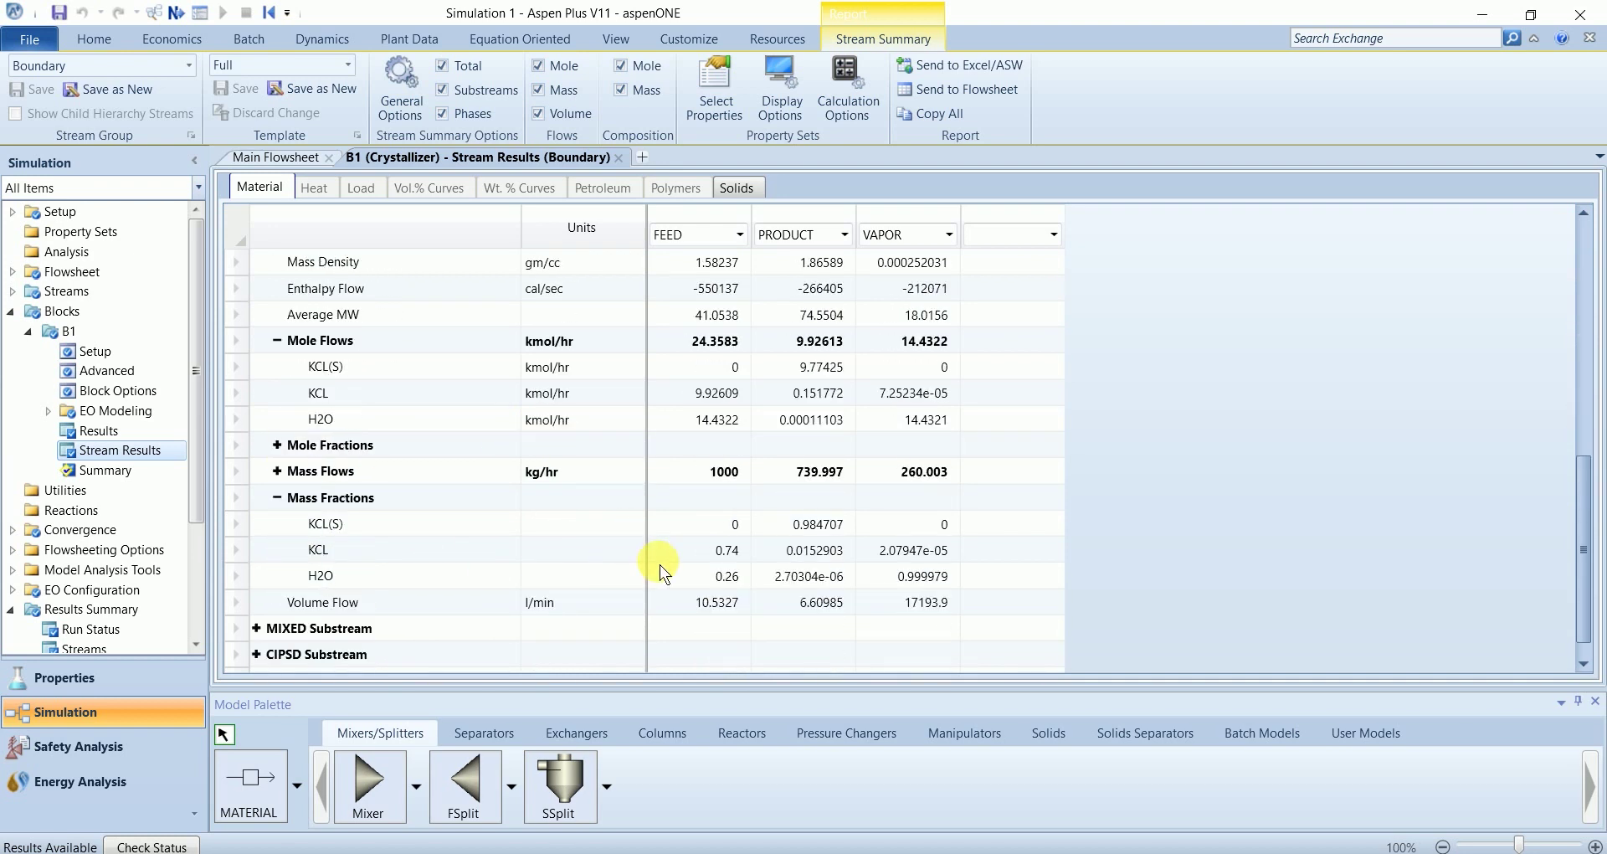
pyautogui.click(826, 524)
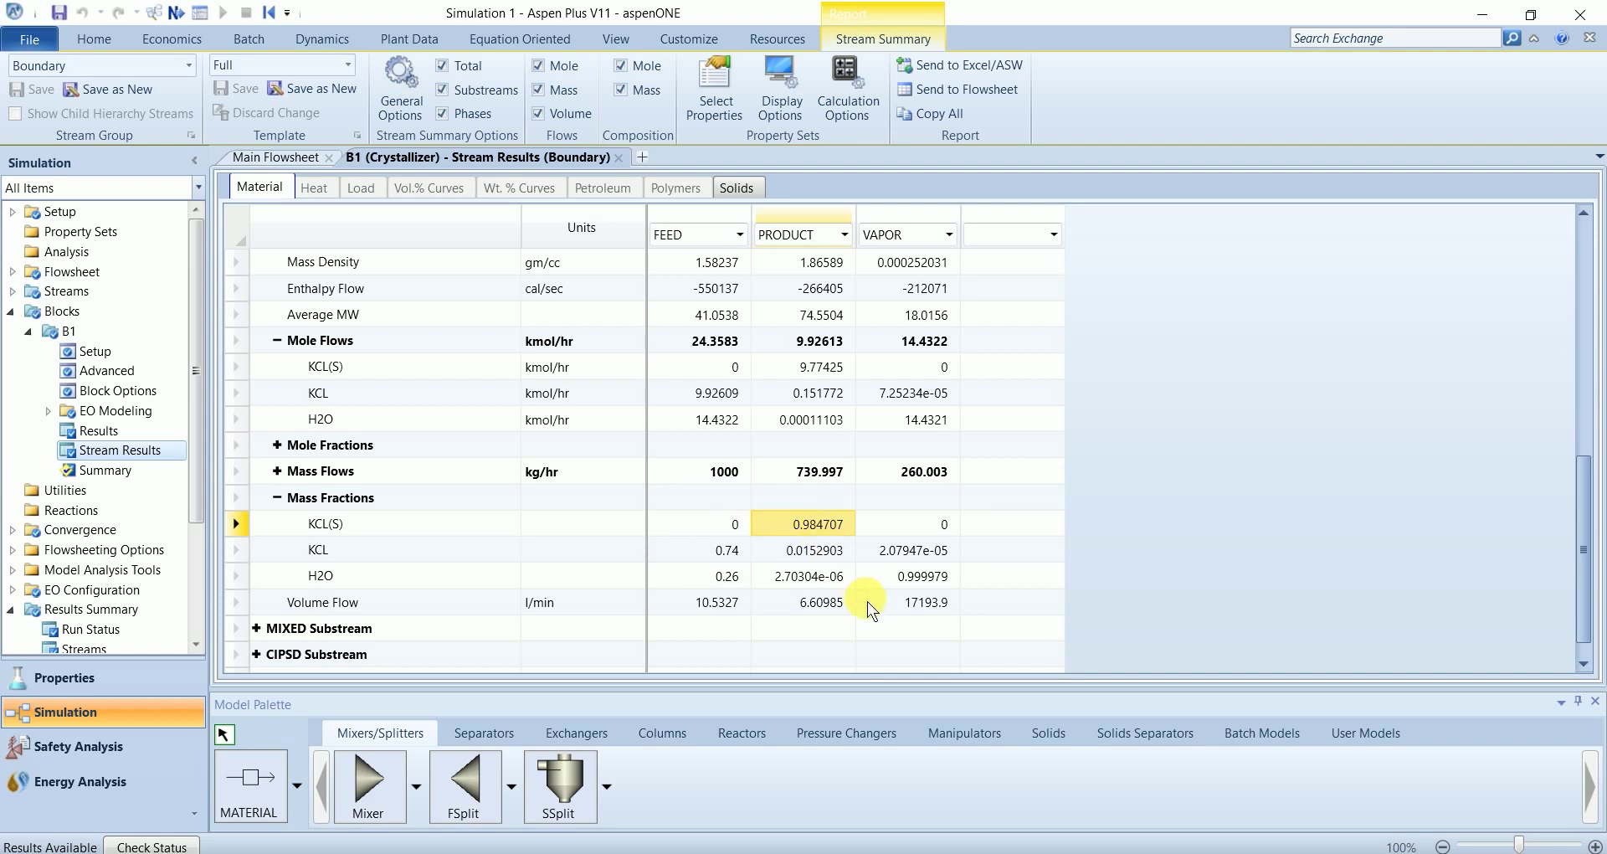
pyautogui.click(620, 158)
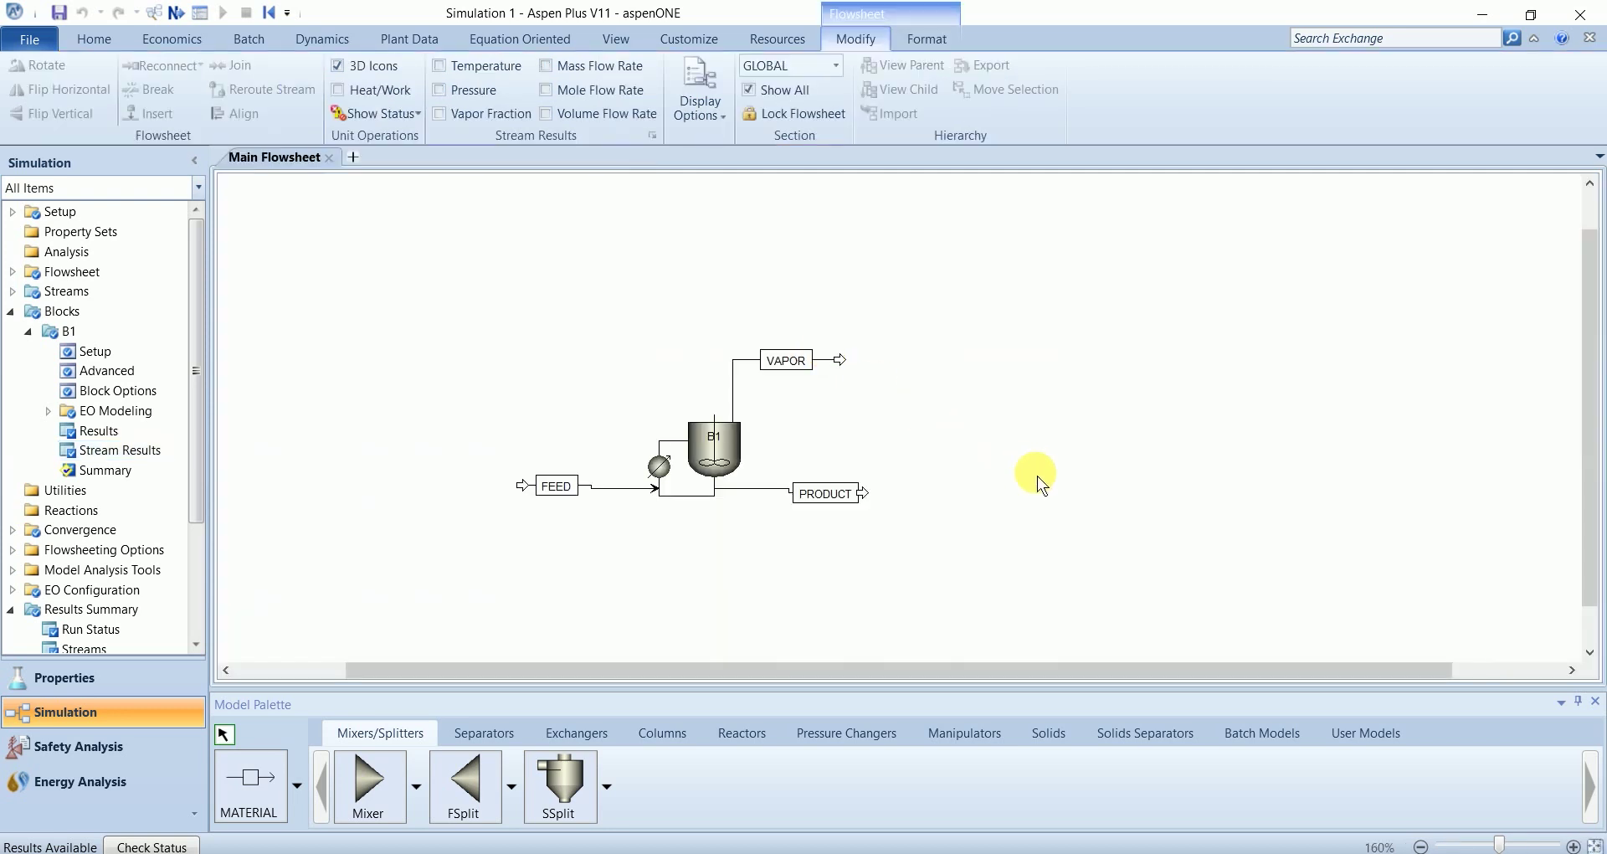